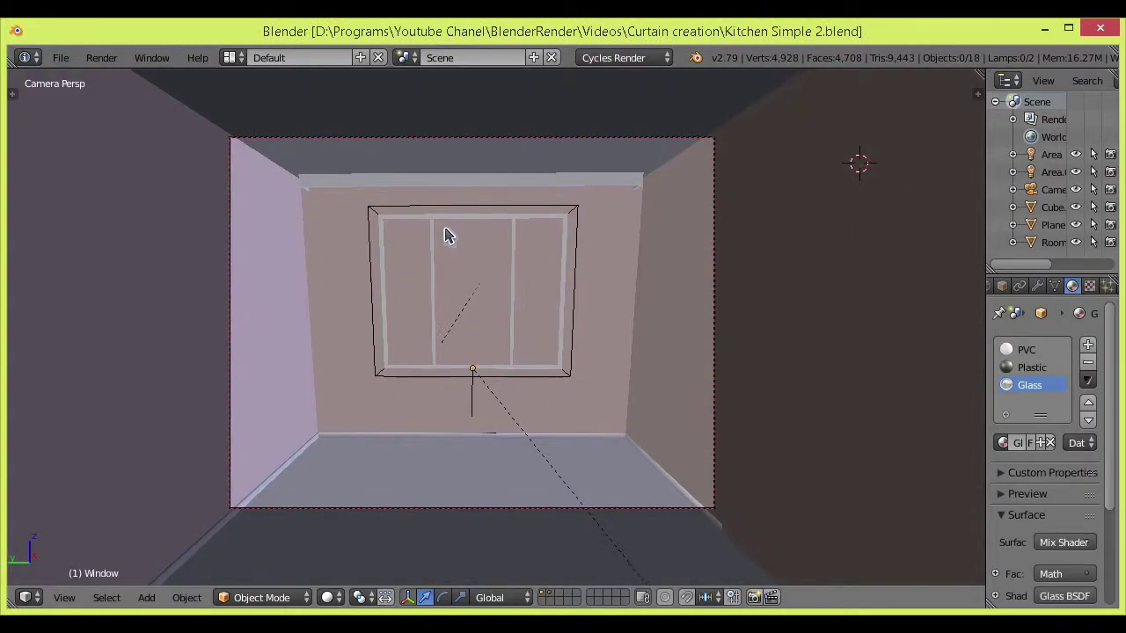
# Step: Show only layer 1 with the window and the curtain rail in the left orthographic view
pyautogui.scroll(-1, 466, 299)
pyautogui.click(61, 597)
pyautogui.click(125, 385)
pyautogui.moveTo(351, 368); pyautogui.dragTo(411, 355, button='middle')
pyautogui.press('1')
pyautogui.click(64, 597)
pyautogui.click(64, 598)
pyautogui.click(120, 434)
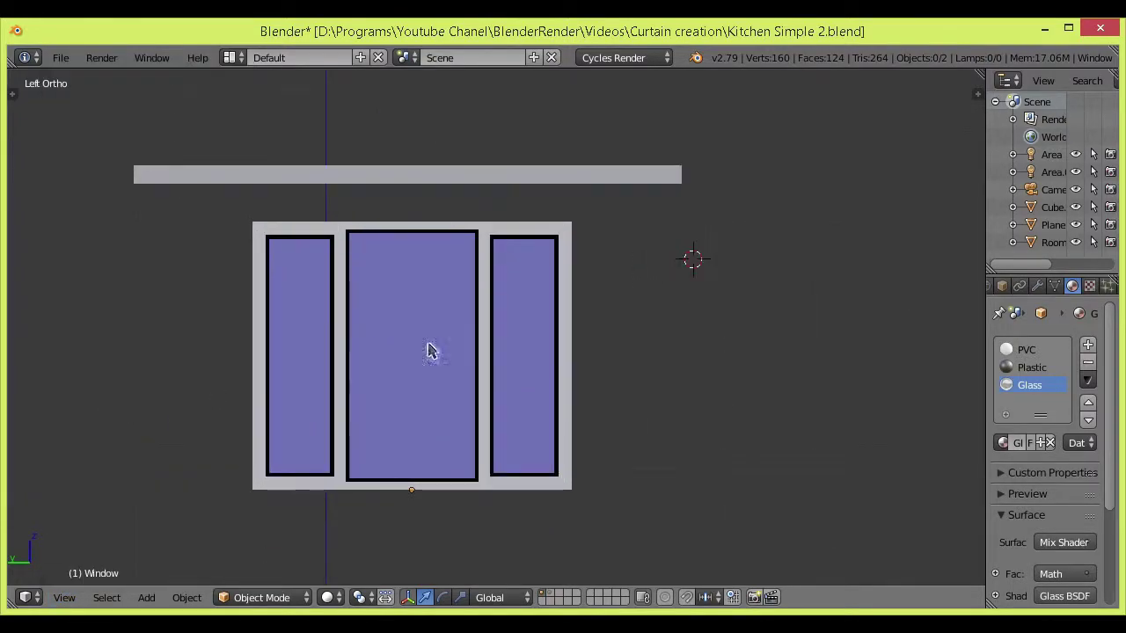
# Step: Select the curtain rail above the window and set its origin to its geometry
pyautogui.rightClick(484, 173)
pyautogui.keyDown('shift'); pyautogui.moveTo(484, 173); pyautogui.dragTo(522, 269, button='middle'); pyautogui.keyUp('shift')
pyautogui.press('Tab')
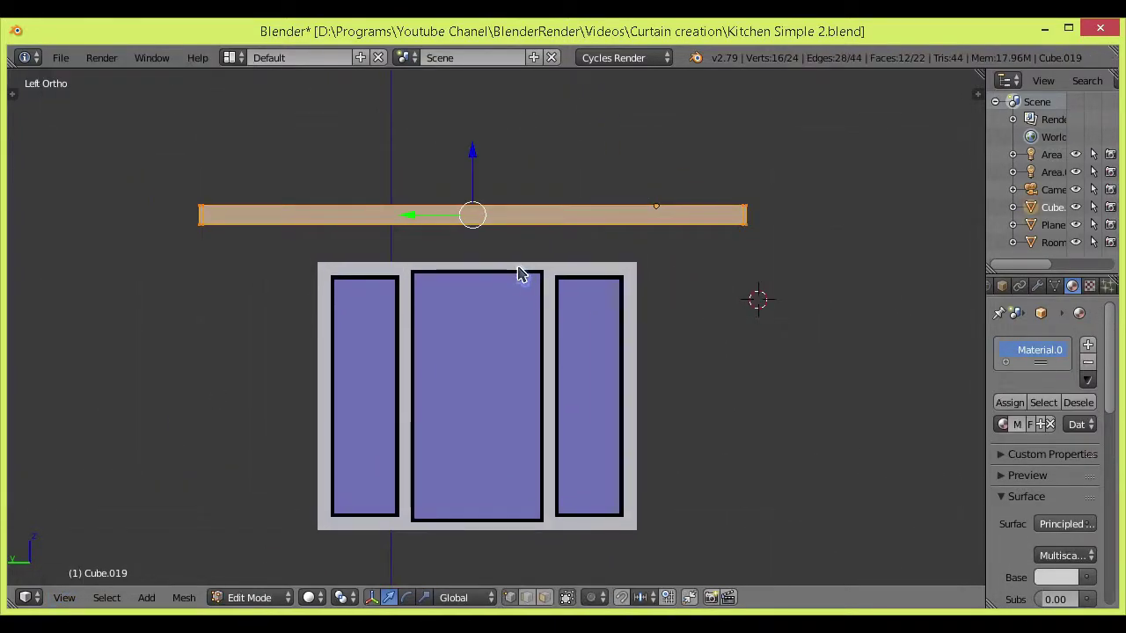
pyautogui.press('Tab')
pyautogui.hotkey('shift', 'ctrl', 'alt', 'c')
pyautogui.click(520, 289)
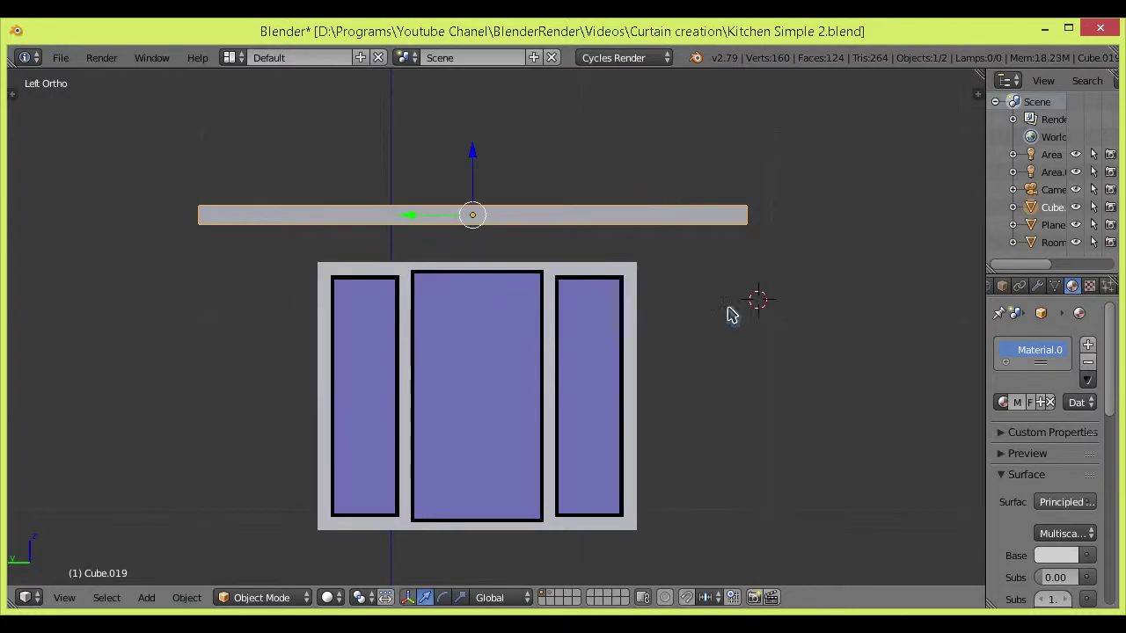
# Step: Snap the 3D cursor to the curtain rail's origin
pyautogui.keyDown('shift'); pyautogui.moveTo(728, 308); pyautogui.dragTo(705, 305, button='middle'); pyautogui.keyUp('shift')
pyautogui.press('n')
pyautogui.scroll(-15, 922, 437)
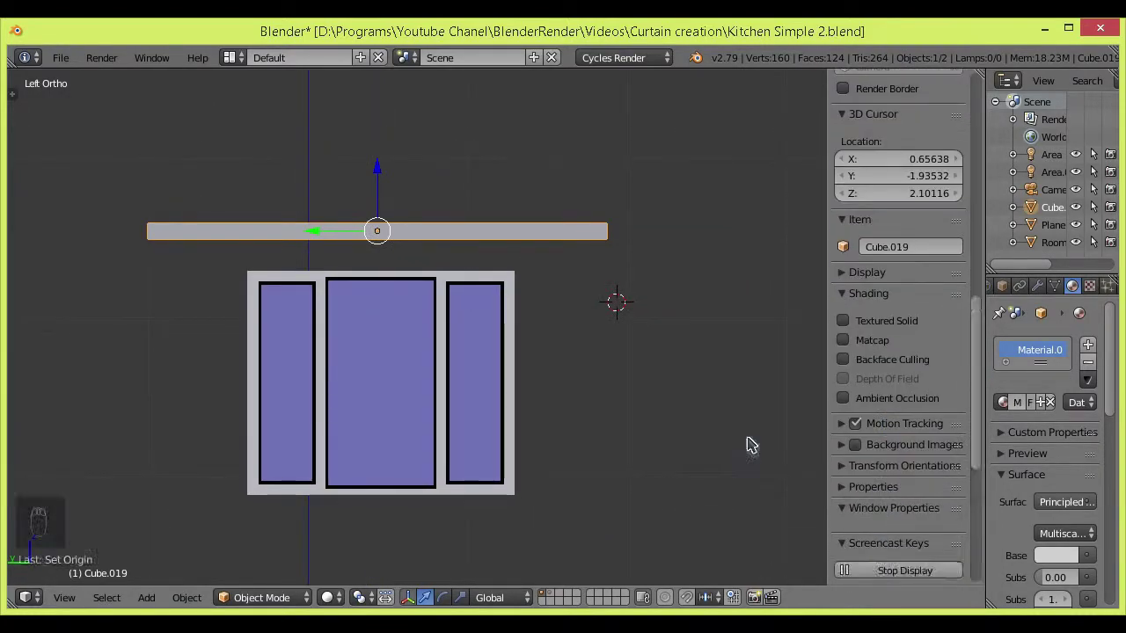
pyautogui.press('n')
pyautogui.hotkey('shift', 's')
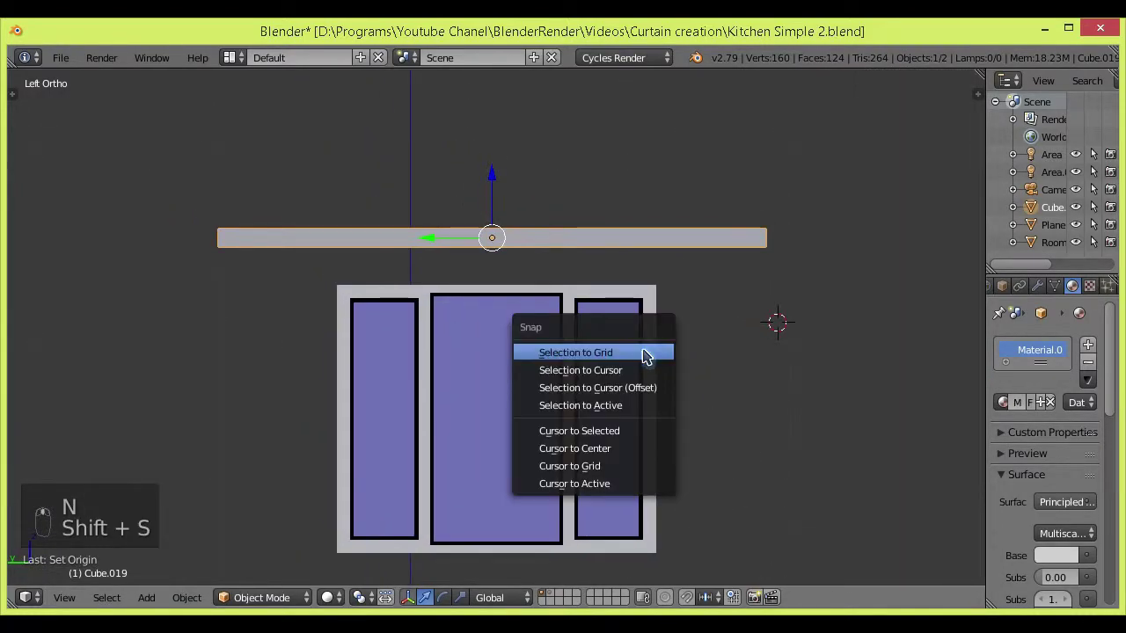
pyautogui.click(615, 431)
# Step: Add a mesh plane at the 3D cursor and rotate it 90 degrees about the Y axis
pyautogui.hotkey('shift', 'a')
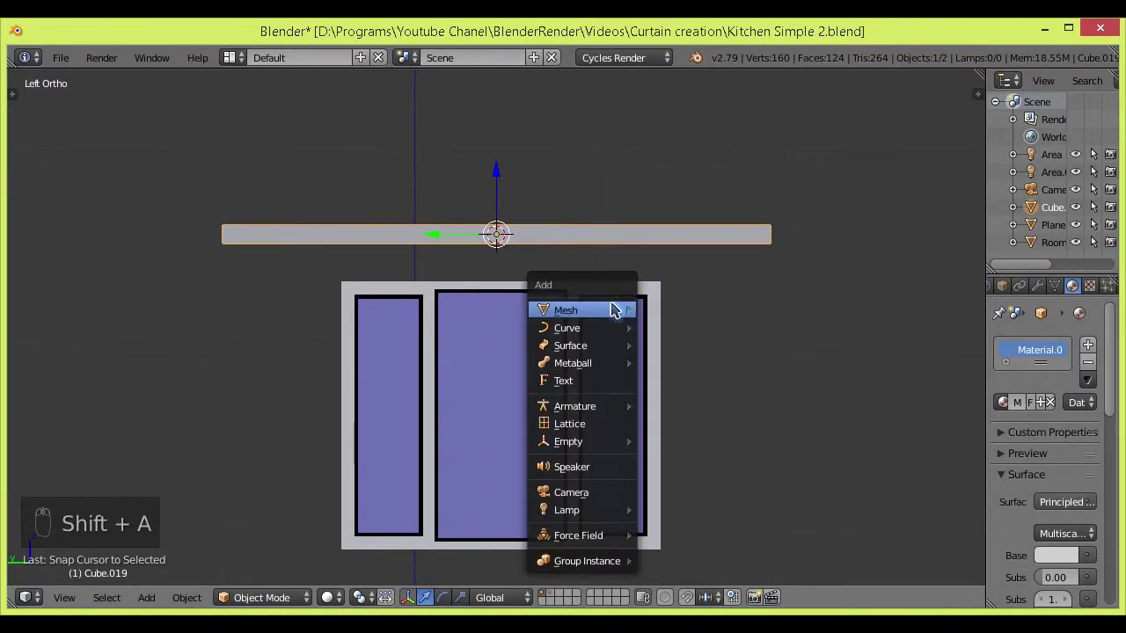
pyautogui.moveTo(613, 310)
pyautogui.click(692, 316)
pyautogui.write('r')
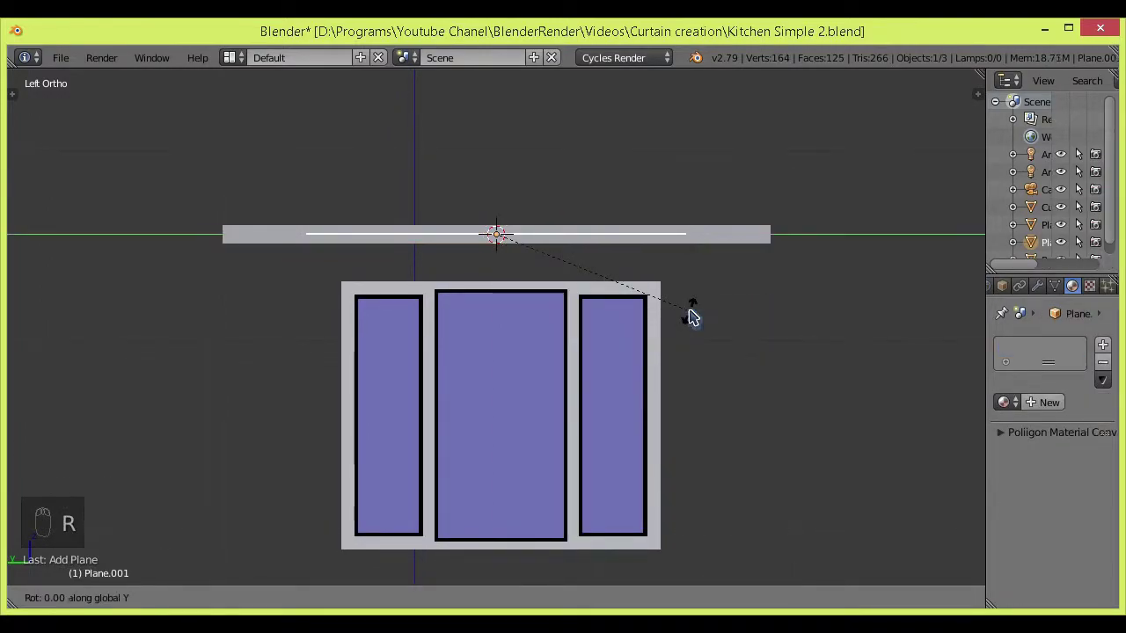
pyautogui.write('90')
pyautogui.press('Return')
# Step: Lower the plane until its upper edge meets the rail and widen it along Y to nearly the rail's length
pyautogui.scroll(-4, 717, 321)
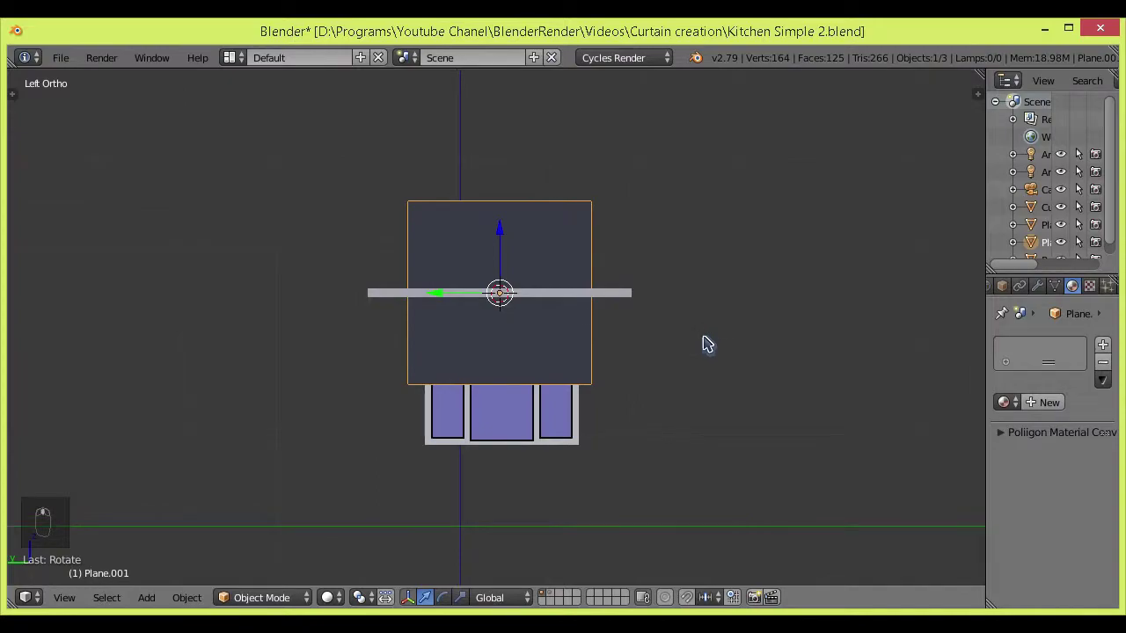
pyautogui.press('g')
pyautogui.click(708, 425)
pyautogui.press('z')
pyautogui.scroll(6, 616, 349)
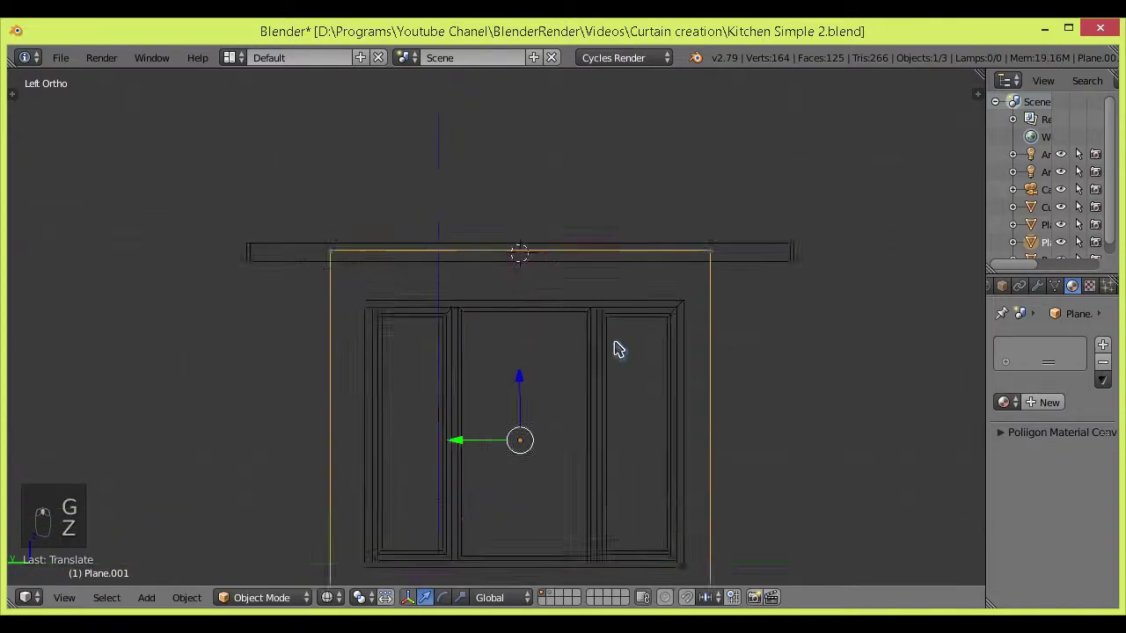
pyautogui.press('s')
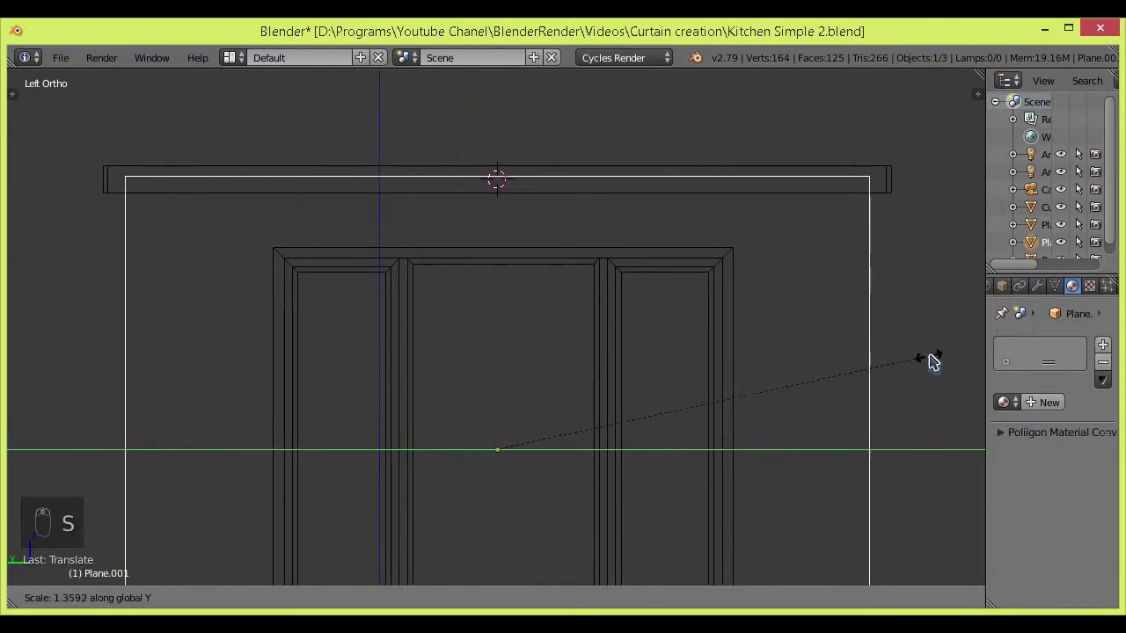
pyautogui.click(941, 359)
# Step: With all layers shown for reference, move the plane's lower edge down to just above the floor
pyautogui.scroll(-4, 941, 359)
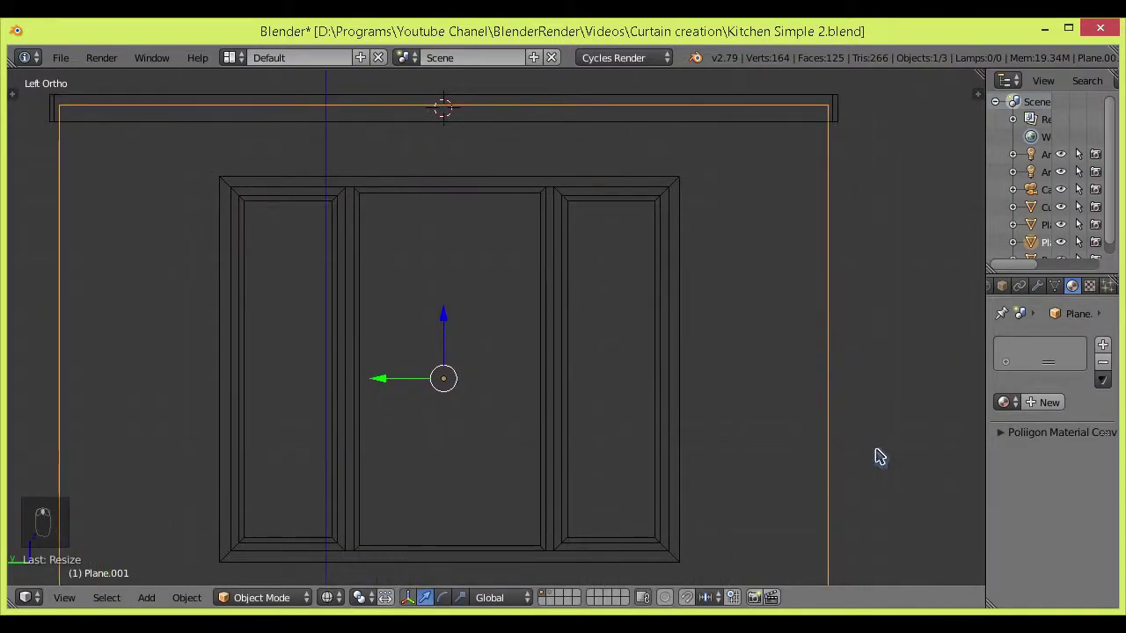
pyautogui.press('`')
pyautogui.press('Tab')
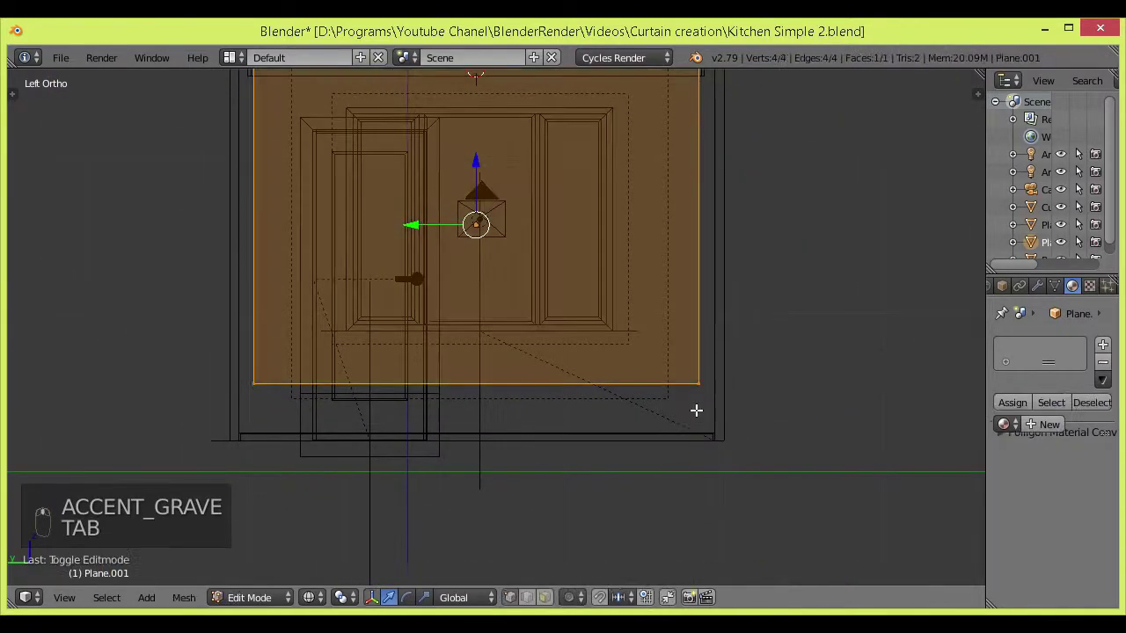
pyautogui.rightClick(695, 404)
pyautogui.moveTo(476, 327); pyautogui.dragTo(475, 379)
pyautogui.scroll(-3, 615, 342)
pyautogui.press('Tab')
pyautogui.press('`')
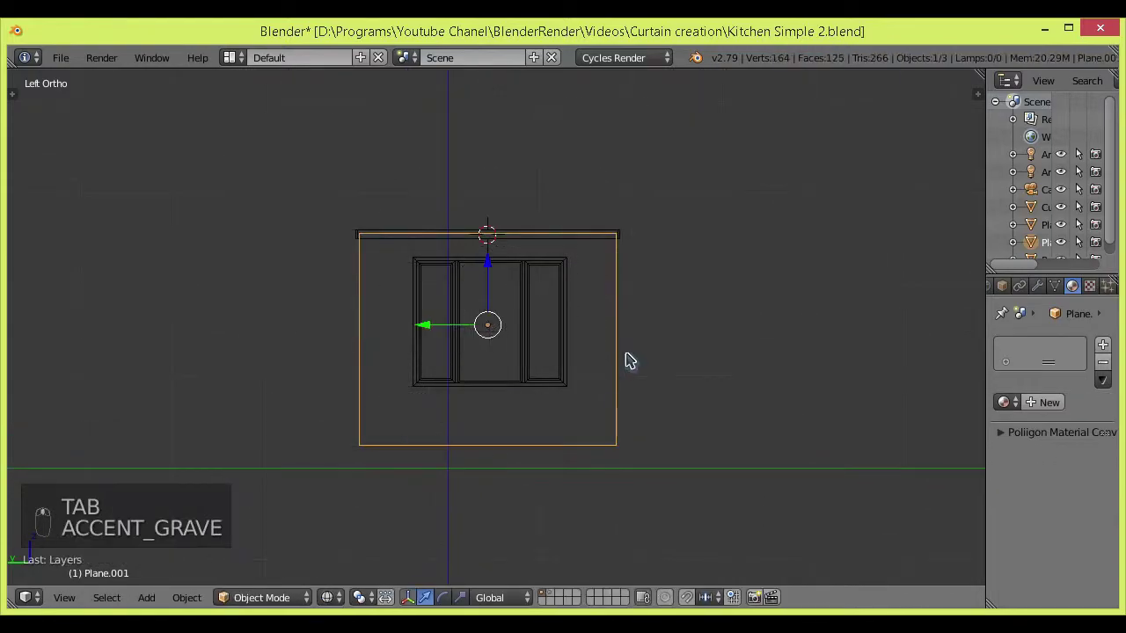
# Step: Shift the plane slightly along X to line it up with the curtain rail in solid shading
pyautogui.scroll(4, 627, 359)
pyautogui.press('z')
pyautogui.moveTo(624, 364)
pyautogui.mouseDown(button='middle')
pyautogui.moveTo(487, 442)
pyautogui.moveTo(423, 452)
pyautogui.moveTo(564, 409)
pyautogui.moveTo(525, 399)
pyautogui.mouseUp(button='middle')
pyautogui.scroll(3, 525, 399)
pyautogui.moveTo(503, 377); pyautogui.dragTo(519, 378)
pyautogui.moveTo(519, 377); pyautogui.dragTo(613, 416, button='middle')
pyautogui.scroll(-5, 612, 417)
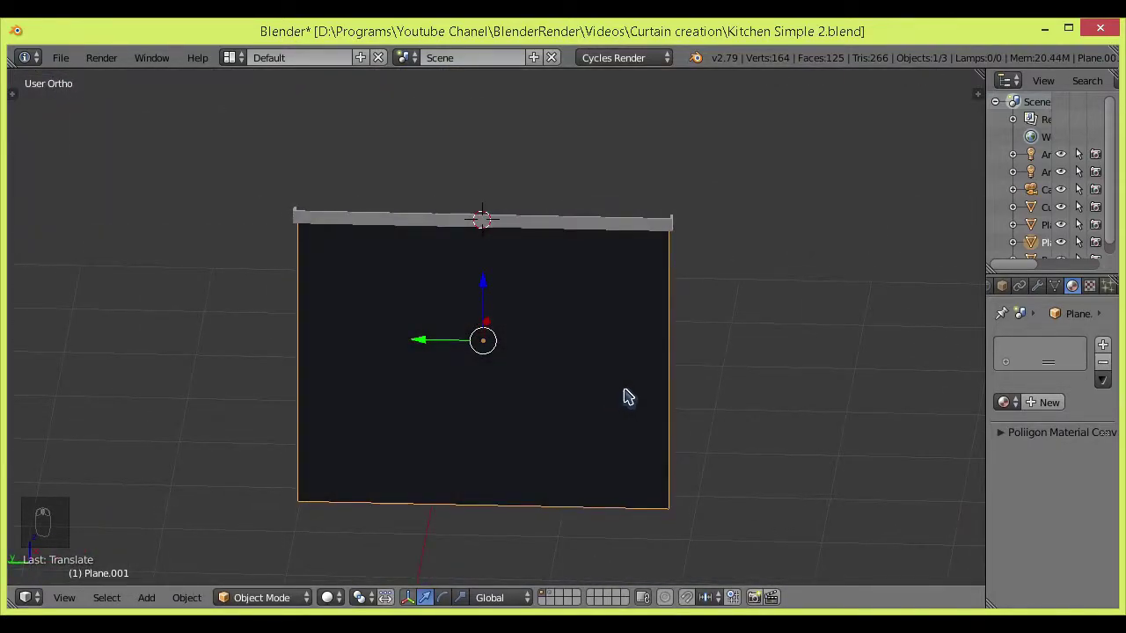
# Step: Move the plane to layer 4, view it alone, and enter Edit Mode
pyautogui.press('m')
pyautogui.press('4')
pyautogui.press('Tab')
pyautogui.moveTo(692, 278); pyautogui.dragTo(613, 310, button='middle')
pyautogui.moveTo(624, 353); pyautogui.dragTo(671, 336, button='middle')
# Step: Select the whole plane mesh and recalculate its normals, comparing the Inside option and leaving it off
pyautogui.press('a')
pyautogui.press('a')
pyautogui.press('Tab')
pyautogui.press('Tab')
pyautogui.press('a')
pyautogui.press('a')
pyautogui.press('a')
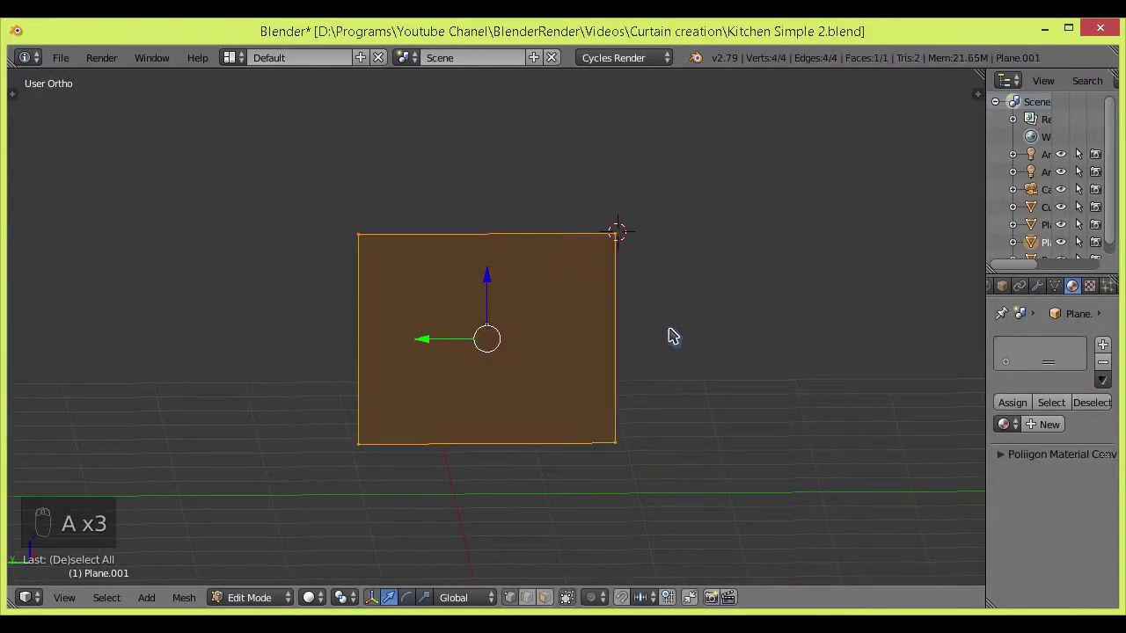
pyautogui.hotkey('ctrl', 'n')
pyautogui.press('t')
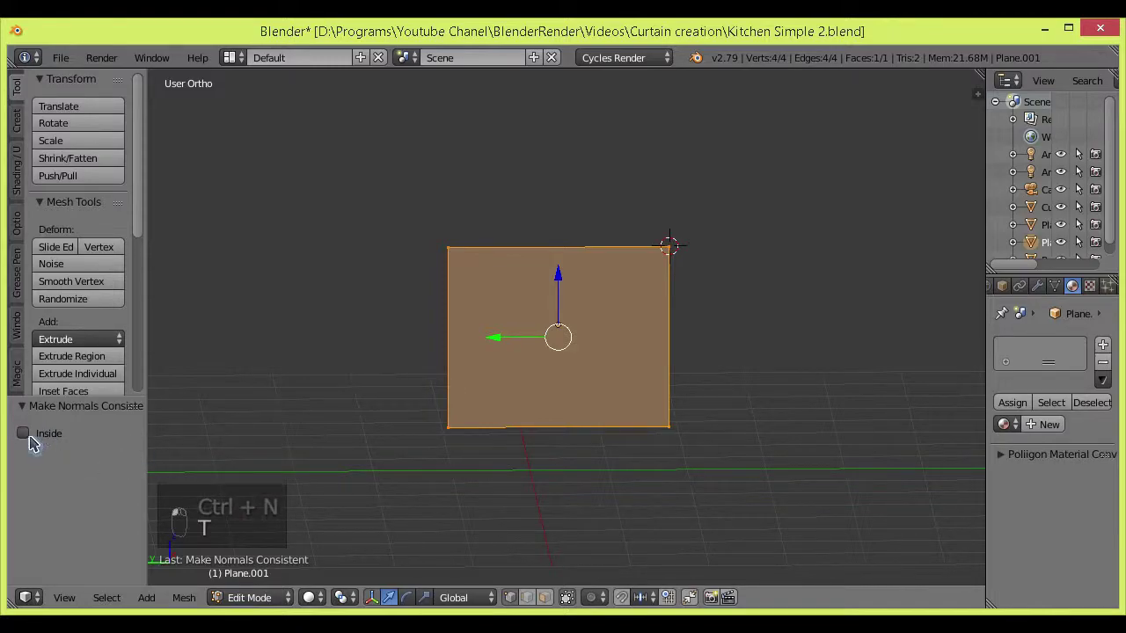
pyautogui.click(28, 436)
pyautogui.moveTo(437, 381); pyautogui.dragTo(492, 414, button='middle')
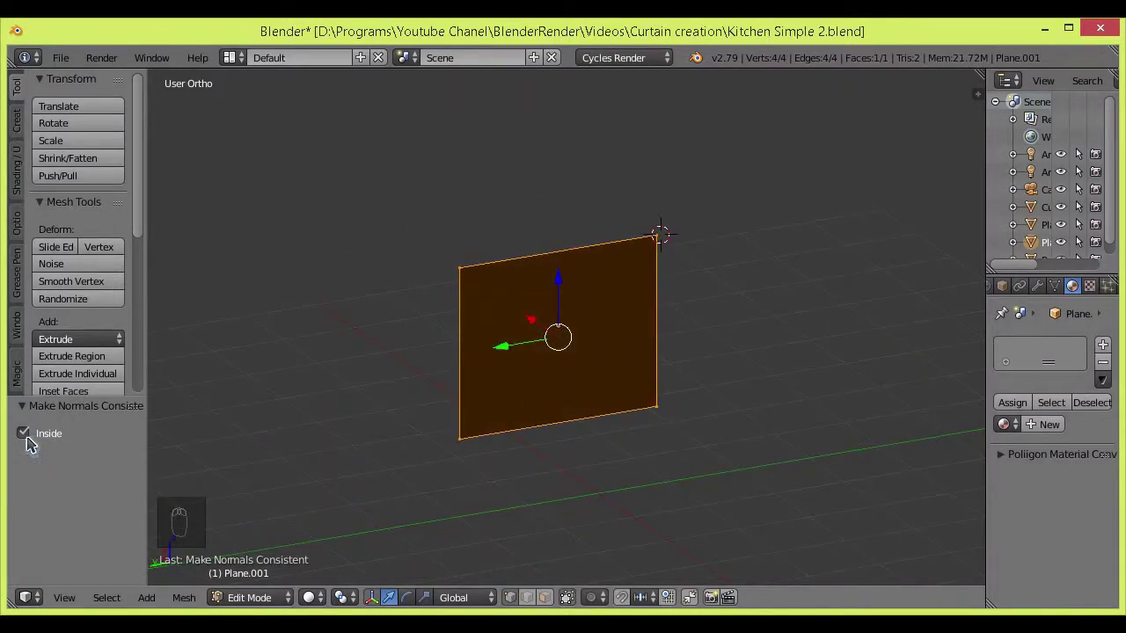
pyautogui.click(26, 433)
pyautogui.press('t')
pyautogui.scroll(2, 616, 378)
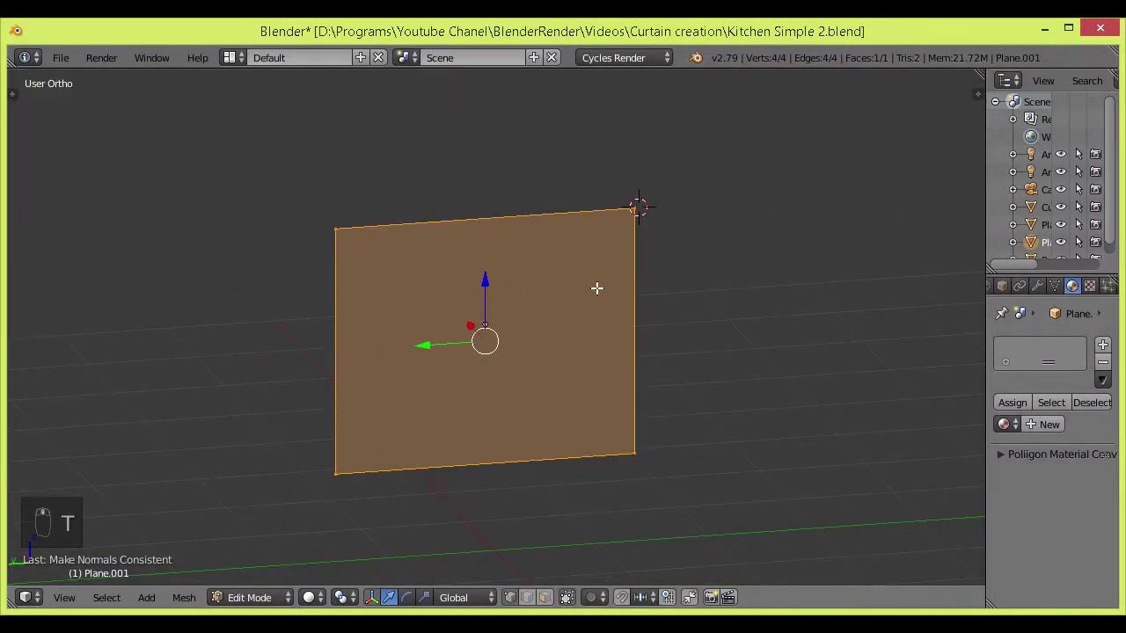
# Step: Unwrap the plane and split off a UV/Image Editor beside the 3D view
pyautogui.press('u')
pyautogui.click(616, 209)
pyautogui.moveTo(979, 74); pyautogui.dragTo(624, 220)
pyautogui.click(642, 598)
pyautogui.click(655, 462)
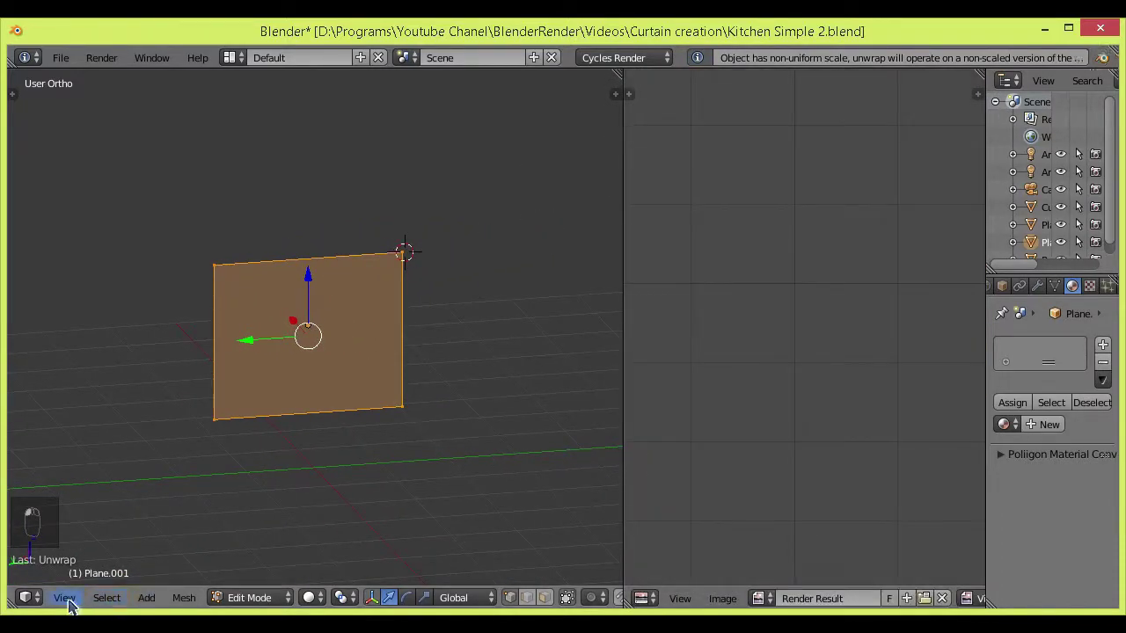
# Step: Project the plane's UVs from the left view and unlink the render result in the UV/Image Editor
pyautogui.click(64, 598)
pyautogui.click(108, 425)
pyautogui.press('u')
pyautogui.click(307, 513)
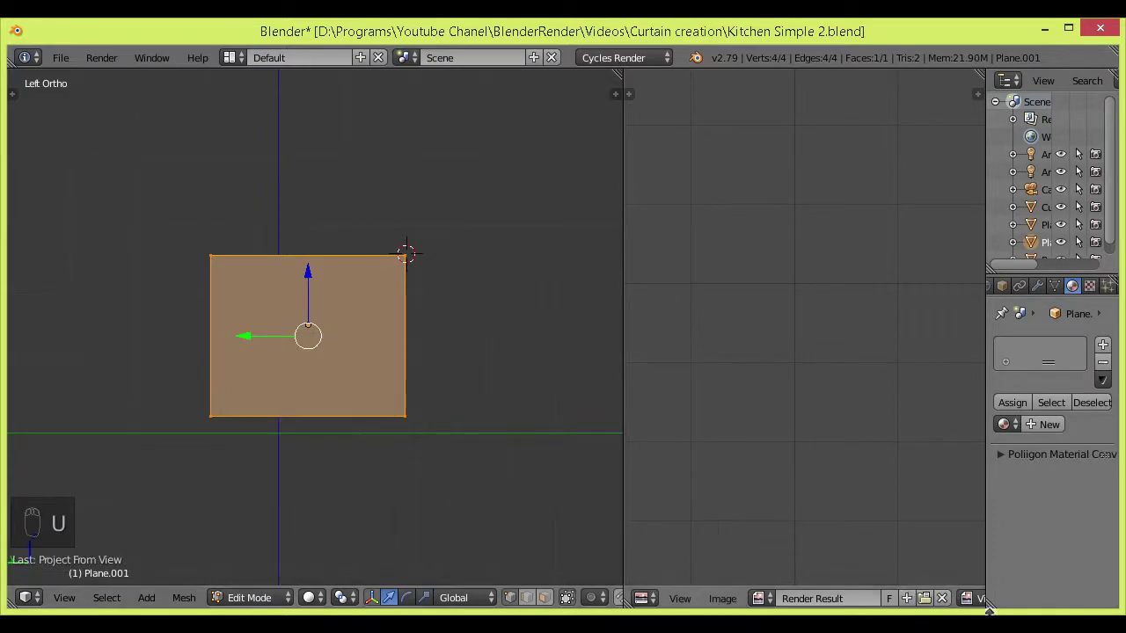
pyautogui.click(942, 600)
# Step: Scale the plane's UVs by 4 and close the UV/Image Editor area
pyautogui.scroll(-5, 846, 364)
pyautogui.moveTo(838, 363); pyautogui.dragTo(888, 413, button='middle')
pyautogui.scroll(1, 810, 367)
pyautogui.write('s4')
pyautogui.press('Return')
pyautogui.scroll(-5, 813, 369)
pyautogui.scroll(6, 888, 414)
pyautogui.moveTo(880, 404); pyautogui.dragTo(658, 322, button='middle')
pyautogui.moveTo(618, 75); pyautogui.dragTo(681, 115)
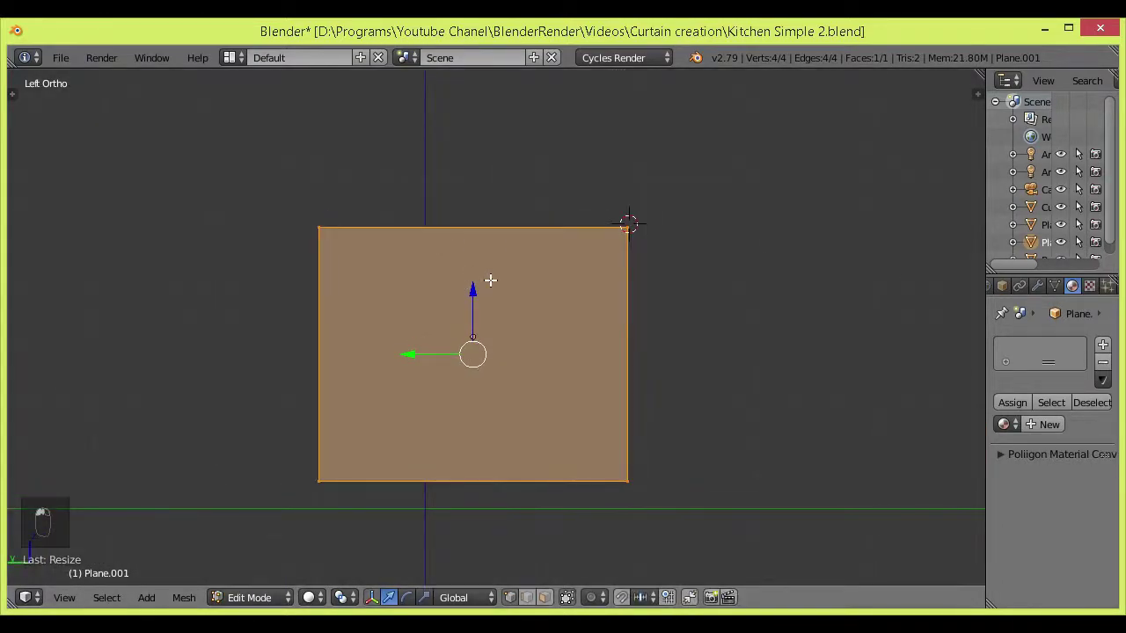
# Step: Subdivide the whole plane five times
pyautogui.press('w')
pyautogui.click(480, 190)
pyautogui.press('w')
pyautogui.click(475, 187)
pyautogui.press('w')
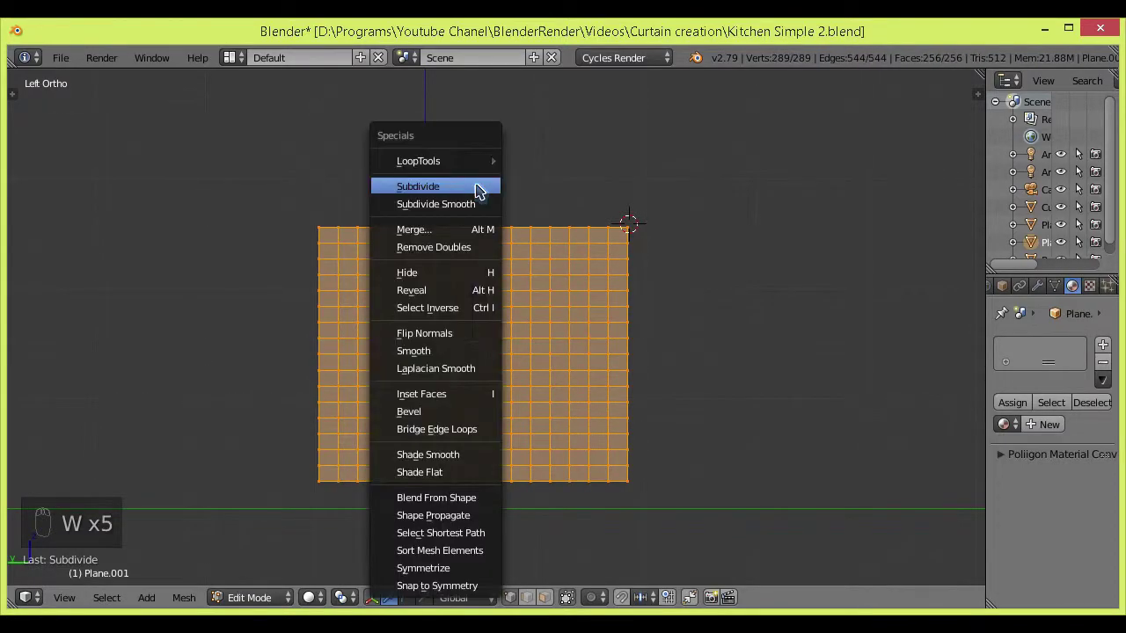
pyautogui.click(479, 191)
# Step: In the top view, select one vertex column near the curtain's end and shift it along X with smooth proportional editing
pyautogui.moveTo(478, 188); pyautogui.dragTo(467, 230, button='middle')
pyautogui.click(66, 598)
pyautogui.click(85, 517)
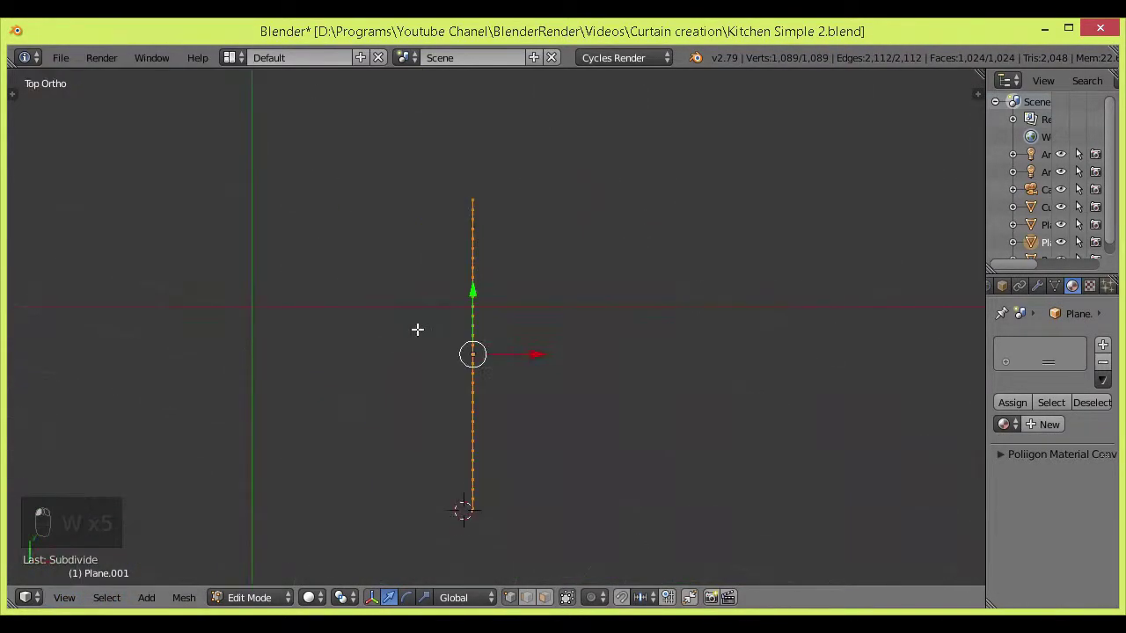
pyautogui.press('c')
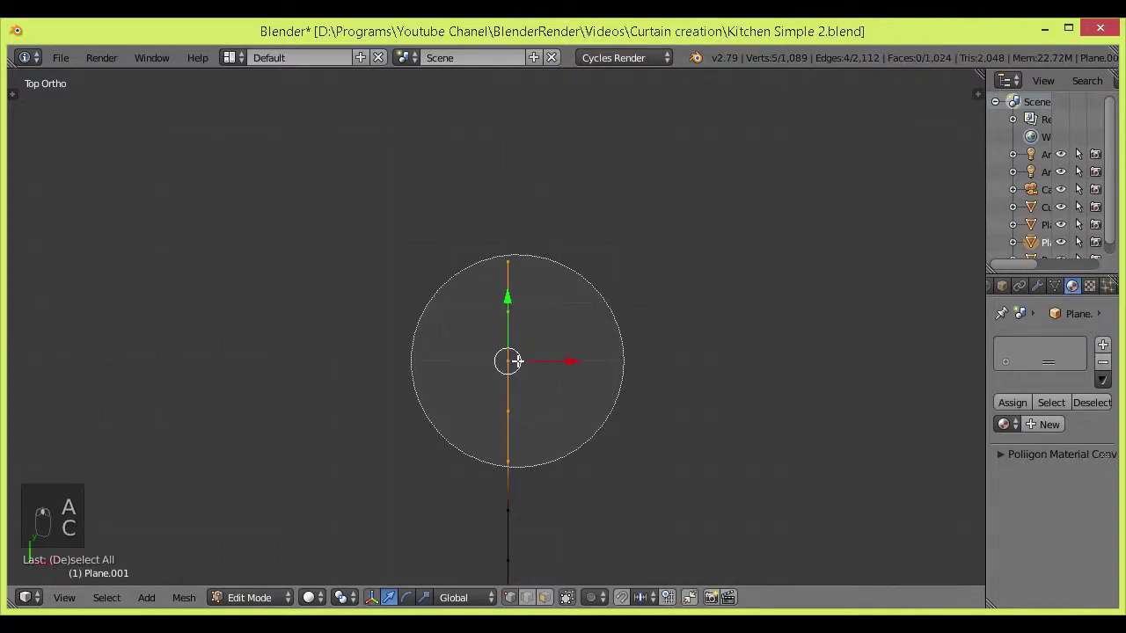
pyautogui.press('a')
pyautogui.press('c')
pyautogui.scroll(6, 510, 410)
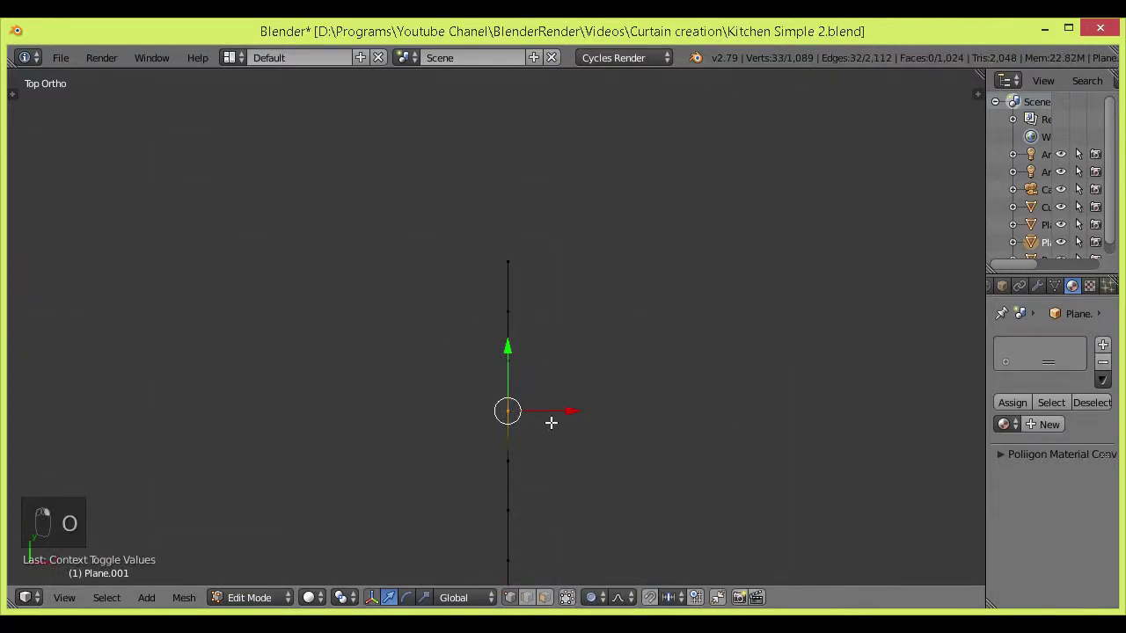
pyautogui.press('g')
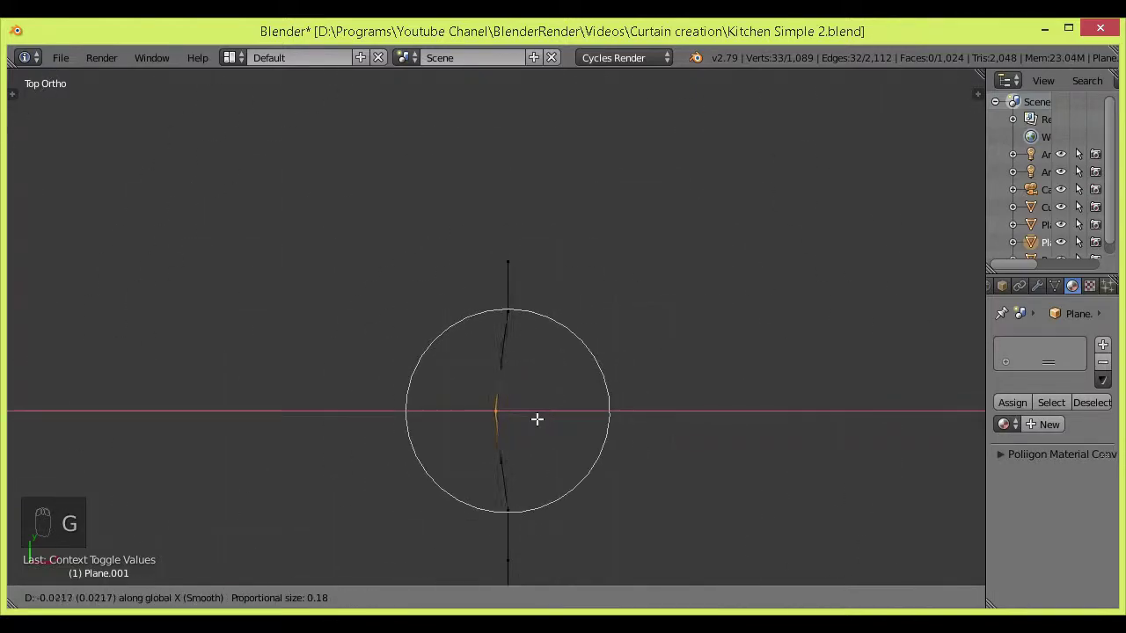
pyautogui.click(500, 416)
# Step: Shift further vertex columns along X with proportional editing to continue the wavy folds toward the curtain's middle
pyautogui.keyDown('shift'); pyautogui.moveTo(552, 489); pyautogui.dragTo(553, 446, button='middle'); pyautogui.keyUp('shift')
pyautogui.press('g')
pyautogui.middleClick(538, 444)
pyautogui.click(526, 441)
pyautogui.scroll(-3, 539, 439)
pyautogui.press('g')
pyautogui.middleClick(492, 268)
pyautogui.click(493, 268)
pyautogui.keyDown('shift'); pyautogui.scroll(-3, 510, 376); pyautogui.keyUp('shift')
pyautogui.press('a')
pyautogui.press('c')
pyautogui.click(482, 381)
pyautogui.rightClick(486, 382)
pyautogui.press('g')
pyautogui.click(564, 456)
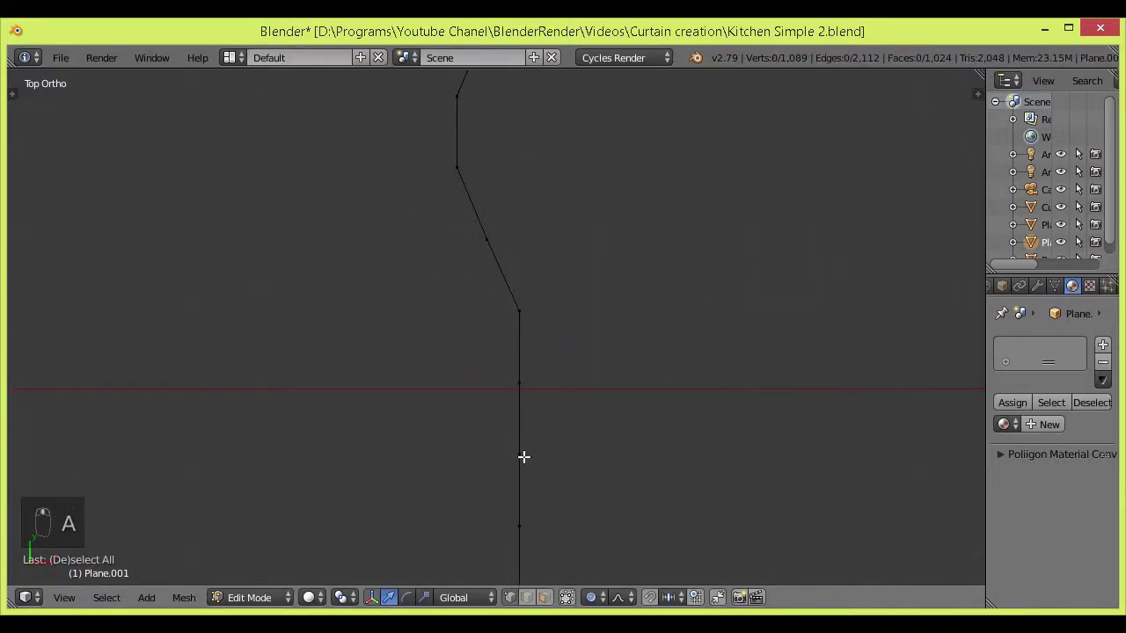
pyautogui.press('g')
pyautogui.middleClick(572, 452)
pyautogui.click(554, 453)
# Step: Shape the remaining folds by moving spaced vertex columns along X toward the curtain's other end
pyautogui.scroll(-4, 603, 465)
pyautogui.press('a')
pyautogui.press('c')
pyautogui.click(506, 453)
pyautogui.press('g')
pyautogui.click(533, 455)
pyautogui.scroll(-2, 657, 498)
pyautogui.moveTo(523, 402); pyautogui.dragTo(522, 441)
pyautogui.moveTo(572, 419); pyautogui.dragTo(534, 419)
pyautogui.keyDown('shift'); pyautogui.moveTo(598, 446); pyautogui.dragTo(612, 257, button='middle'); pyautogui.keyUp('shift')
pyautogui.press('a')
pyautogui.press('a')
pyautogui.press('c')
pyautogui.press('a')
pyautogui.press('c')
pyautogui.click(530, 456)
pyautogui.rightClick(533, 456)
pyautogui.moveTo(571, 455); pyautogui.dragTo(539, 456)
pyautogui.keyDown('shift'); pyautogui.moveTo(585, 483); pyautogui.dragTo(586, 336, button='middle'); pyautogui.keyUp('shift')
pyautogui.press('a')
pyautogui.rightClick(546, 438)
# Step: Return to Object Mode and apply smooth shading to the folded curtain
pyautogui.moveTo(572, 389); pyautogui.dragTo(550, 314, button='middle')
pyautogui.press('Tab')
pyautogui.moveTo(491, 292); pyautogui.dragTo(536, 366, button='middle')
pyautogui.press('t')
pyautogui.moveTo(587, 338); pyautogui.dragTo(774, 325, button='middle')
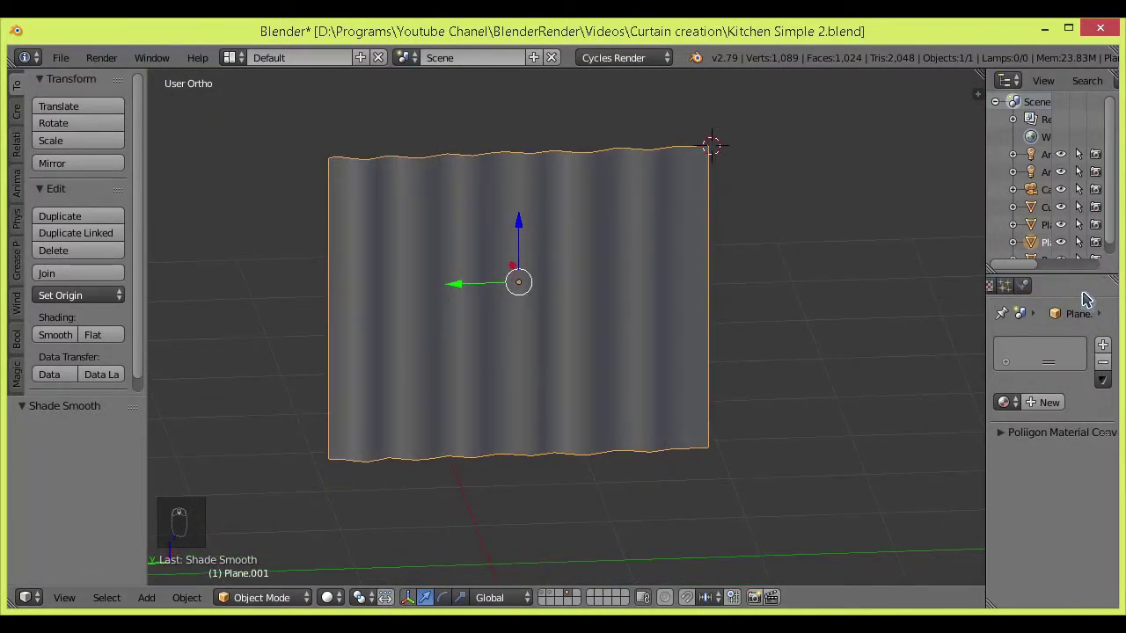
# Step: Add a Subdivision Surface modifier to the curtain and inspect the smoothed folds
pyautogui.click(1056, 287)
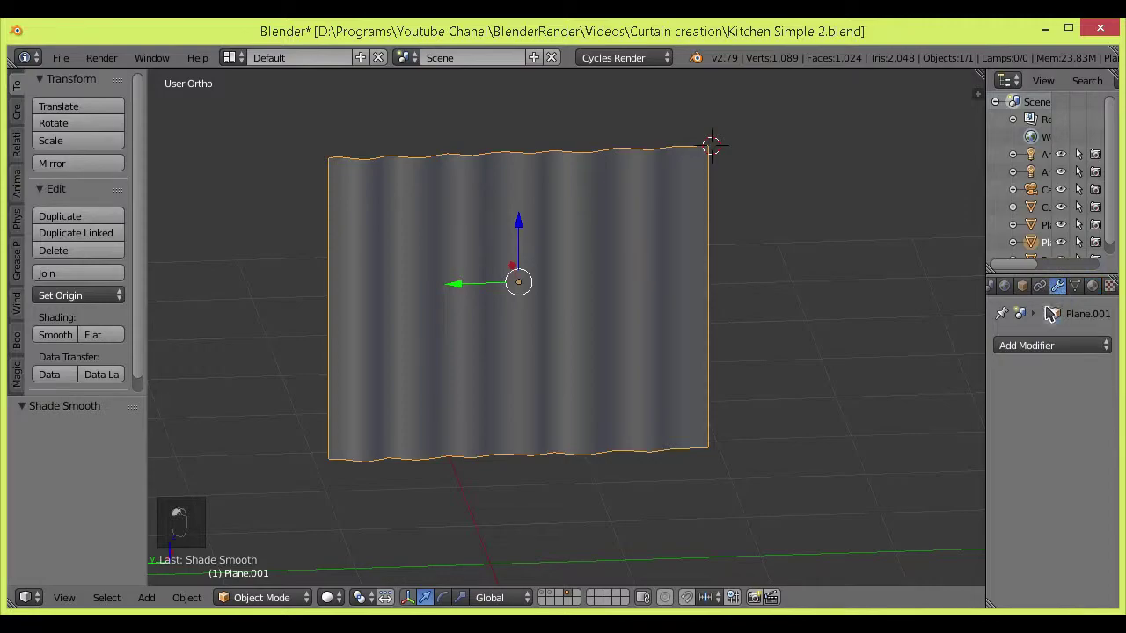
pyautogui.click(1052, 345)
pyautogui.click(782, 286)
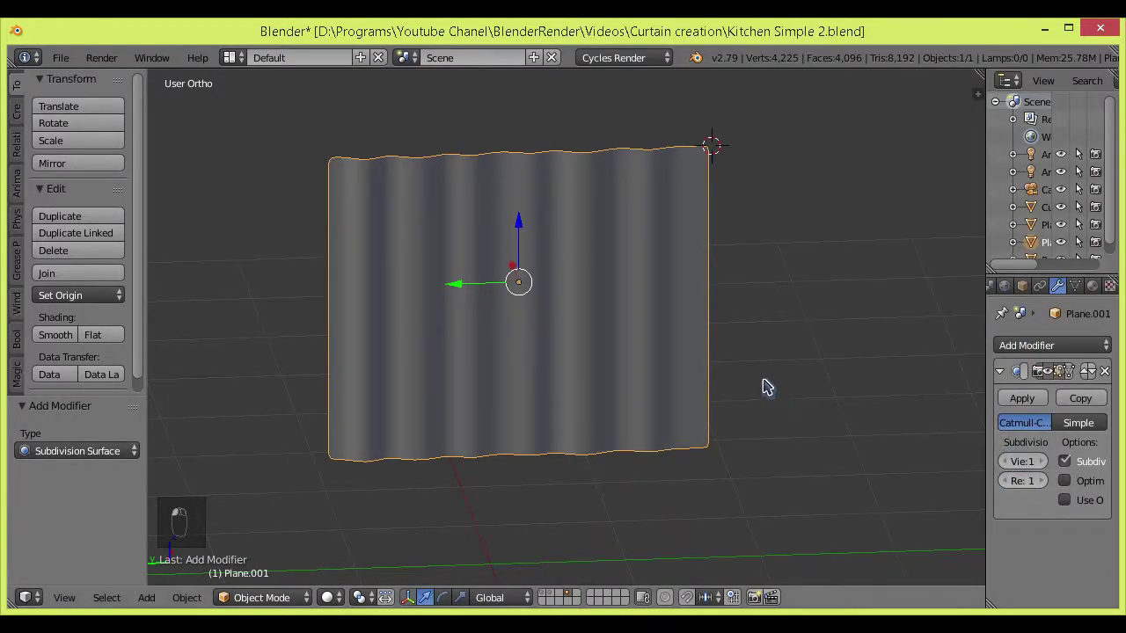
pyautogui.scroll(3, 764, 384)
pyautogui.moveTo(770, 400)
pyautogui.keyDown('shift'); pyautogui.mouseDown(button='middle')
pyautogui.moveTo(850, 366)
pyautogui.moveTo(766, 407)
pyautogui.moveTo(774, 339)
pyautogui.moveTo(760, 390)
pyautogui.mouseUp(button='middle'); pyautogui.keyUp('shift')
pyautogui.scroll(-2, 850, 367)
pyautogui.scroll(-4, 774, 340)
pyautogui.scroll(1, 691, 395)
# Step: Check the curtain's mesh grid in Edit Mode and view the curtain from the left in Object Mode
pyautogui.press('Tab')
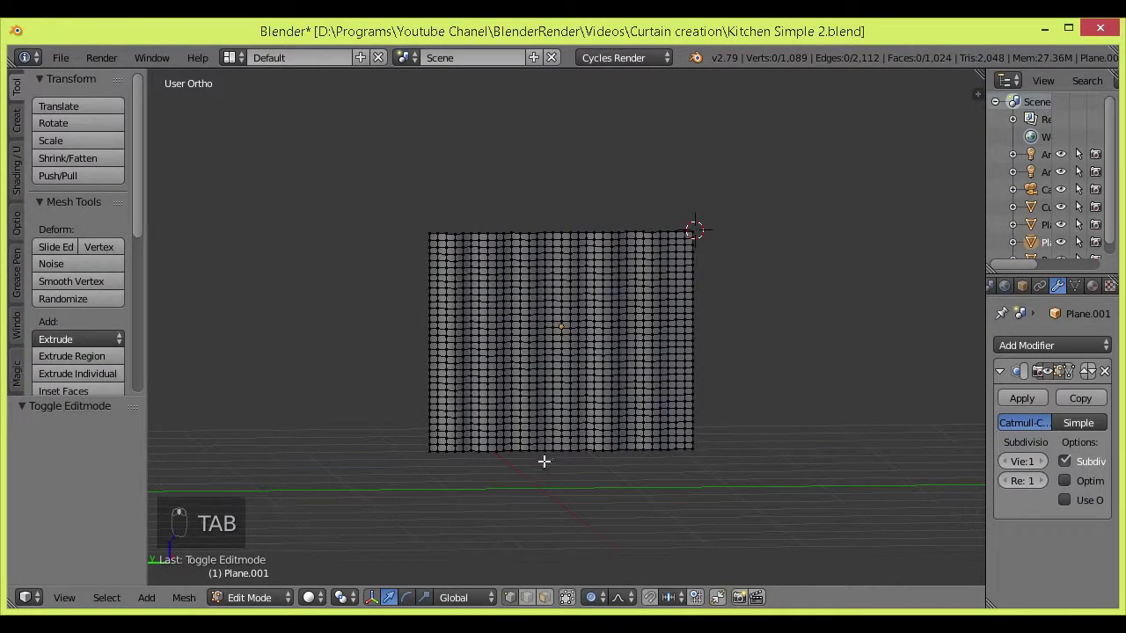
pyautogui.press('Tab')
pyautogui.click(64, 597)
pyautogui.click(79, 427)
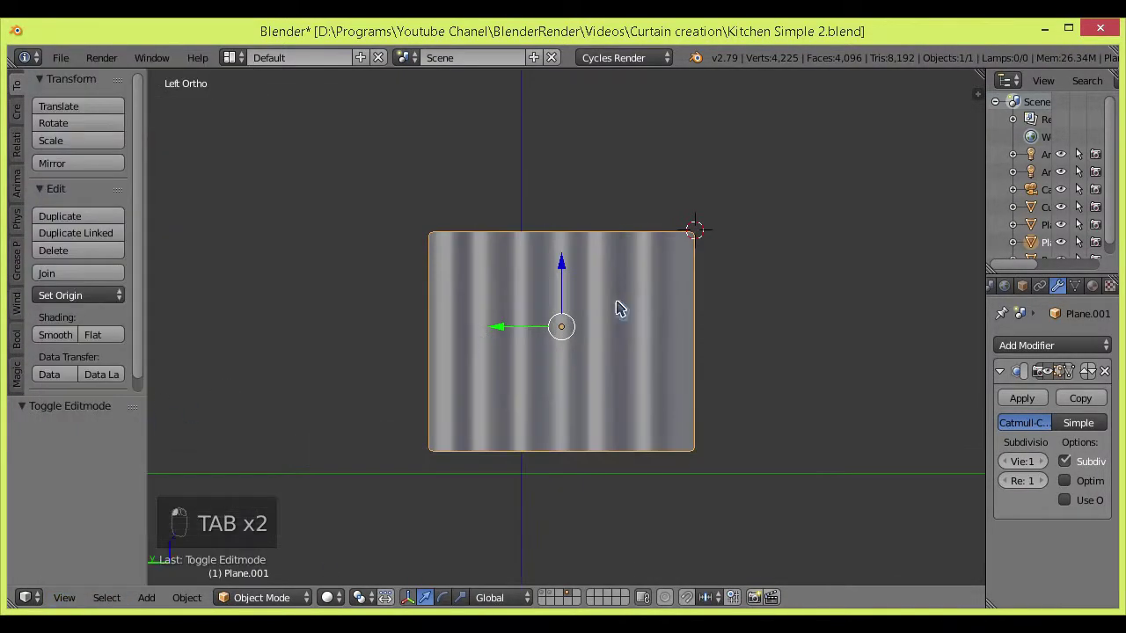
# Step: Add a second plane, rotate it 90° about Y, and shift it along Y over the folded curtain
pyautogui.hotkey('shift', 'a')
pyautogui.click(673, 255)
pyautogui.keyDown('ctrl'); pyautogui.scroll(-2, 668, 267); pyautogui.keyUp('ctrl')
pyautogui.press('r')
pyautogui.press('0')
pyautogui.press('Return')
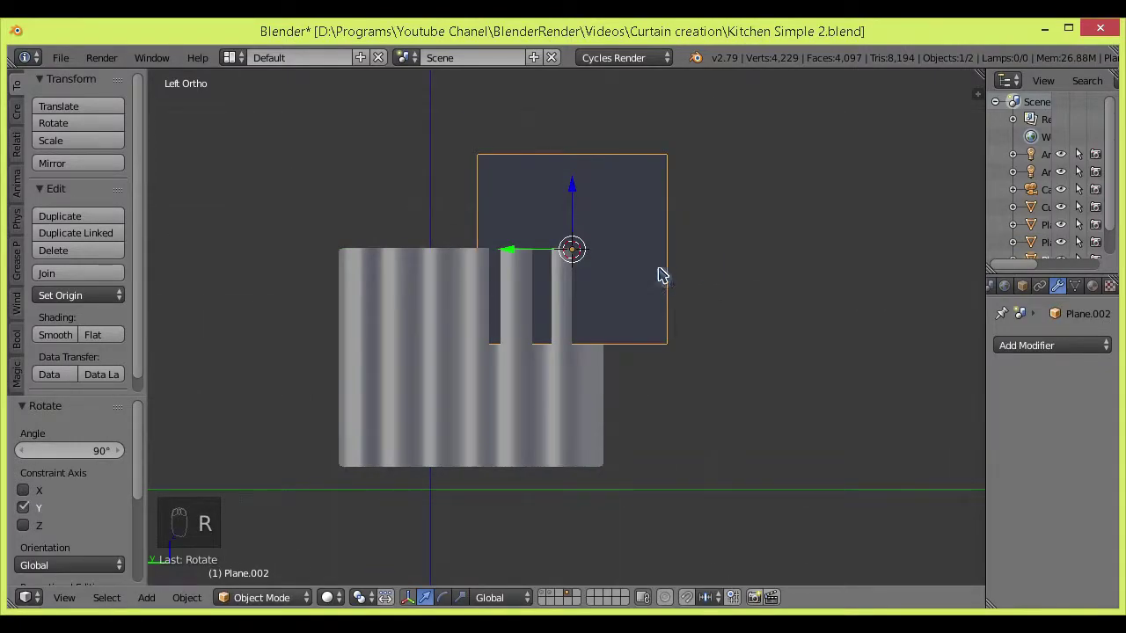
pyautogui.moveTo(505, 249); pyautogui.dragTo(444, 251)
# Step: Show the whole room in wireframe and move the new plane down 0.987, nudging it 0.017 along Y to match the curtain's upper corner
pyautogui.press('`')
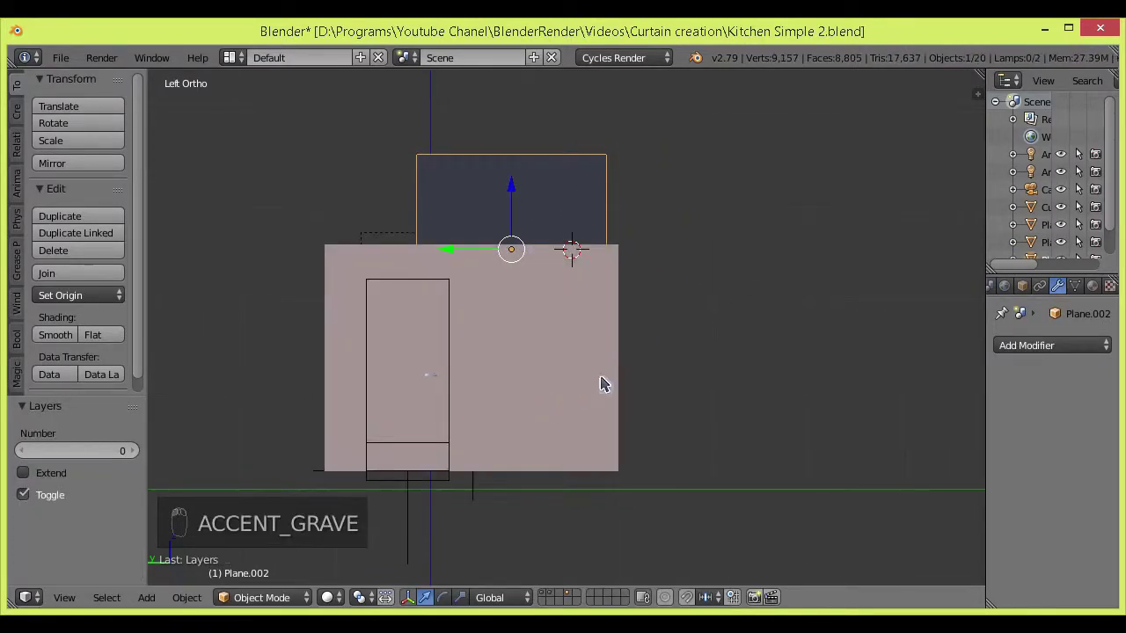
pyautogui.scroll(1, 591, 386)
pyautogui.press('`')
pyautogui.press('z')
pyautogui.press('`')
pyautogui.scroll(4, 598, 387)
pyautogui.scroll(-4, 598, 387)
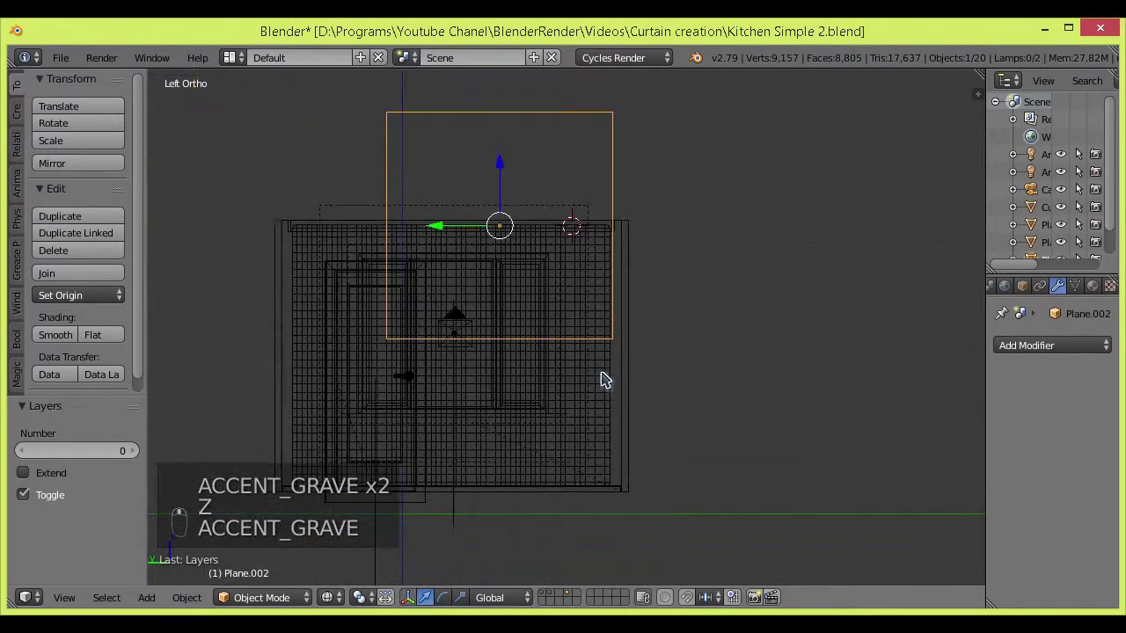
pyautogui.press('g')
pyautogui.press('g')
pyautogui.click(603, 491)
pyautogui.scroll(6, 603, 352)
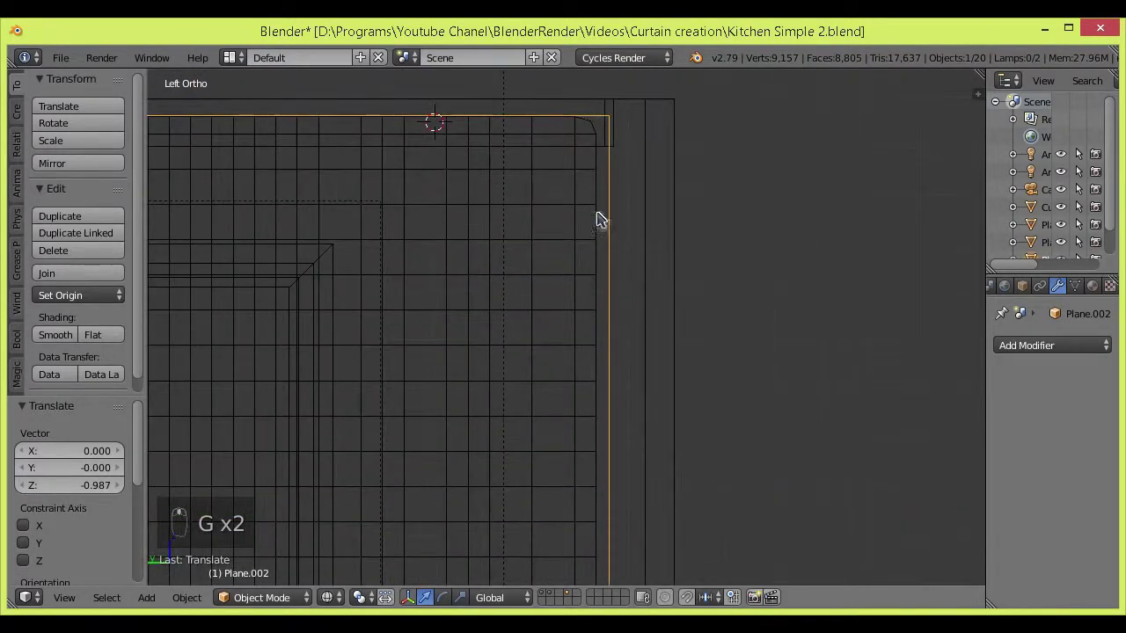
pyautogui.press('g')
pyautogui.click(636, 354)
pyautogui.scroll(-11, 635, 452)
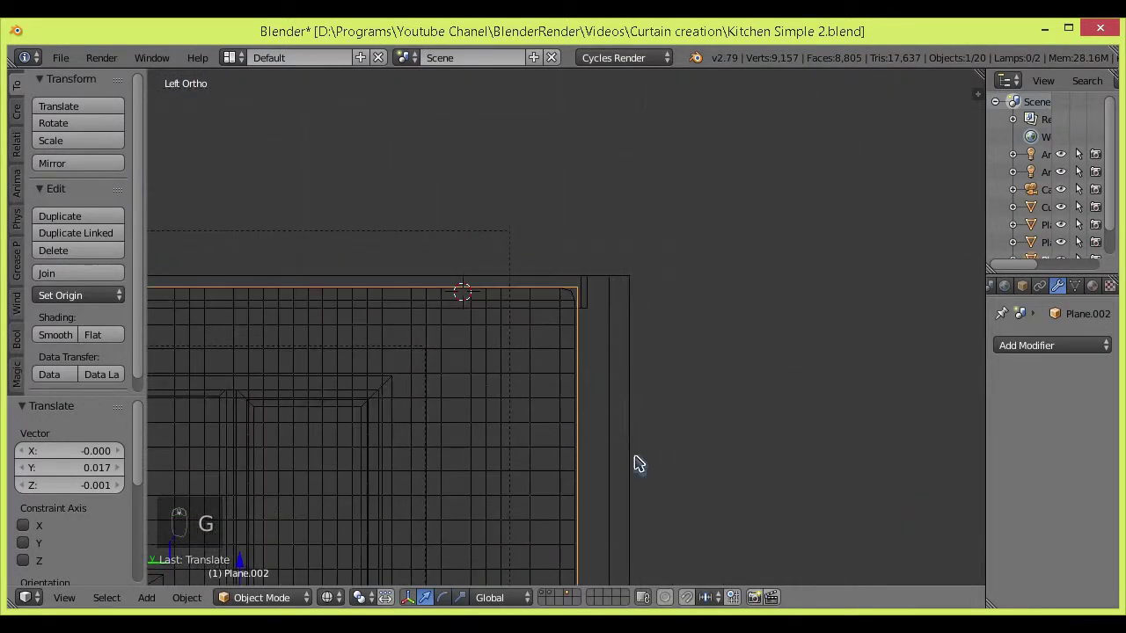
# Step: Select the new plane's lower edge in Edit Mode and move it down along Z to the floor
pyautogui.keyDown('shift'); pyautogui.moveTo(588, 450); pyautogui.dragTo(611, 393, button='middle'); pyautogui.keyUp('shift')
pyautogui.press('Tab')
pyautogui.press('a')
pyautogui.press('c')
pyautogui.moveTo(614, 421); pyautogui.dragTo(341, 429)
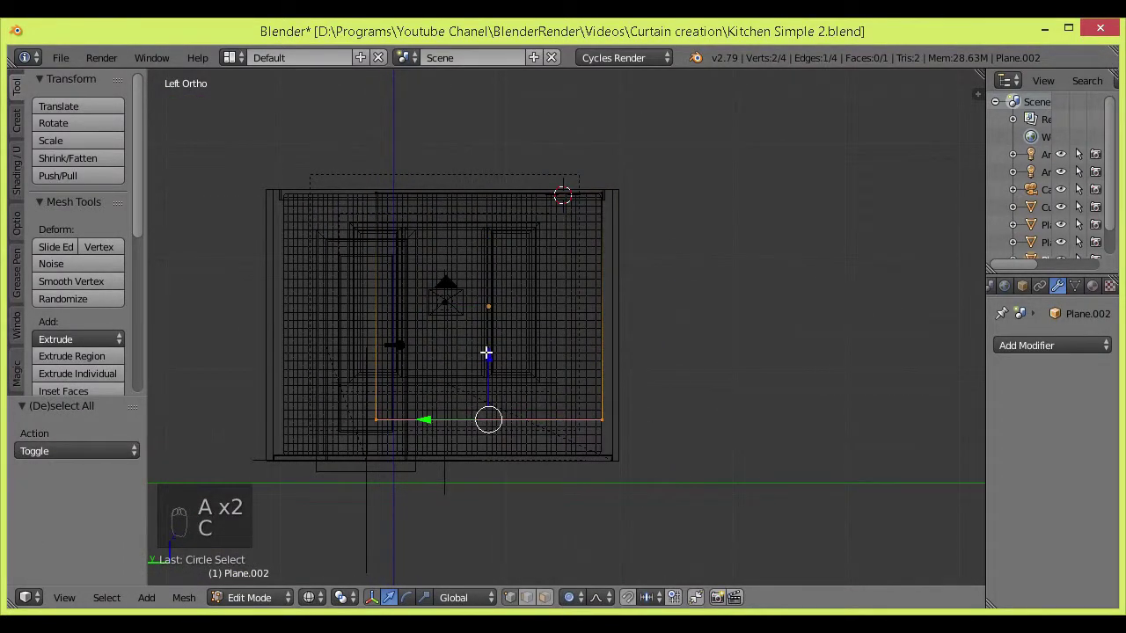
pyautogui.press('g')
pyautogui.press('z')
pyautogui.click(487, 390)
# Step: Narrow the plane by moving its inner vertical edge -1.166 along Y, with a 0.233 correction back
pyautogui.press('a')
pyautogui.press('c')
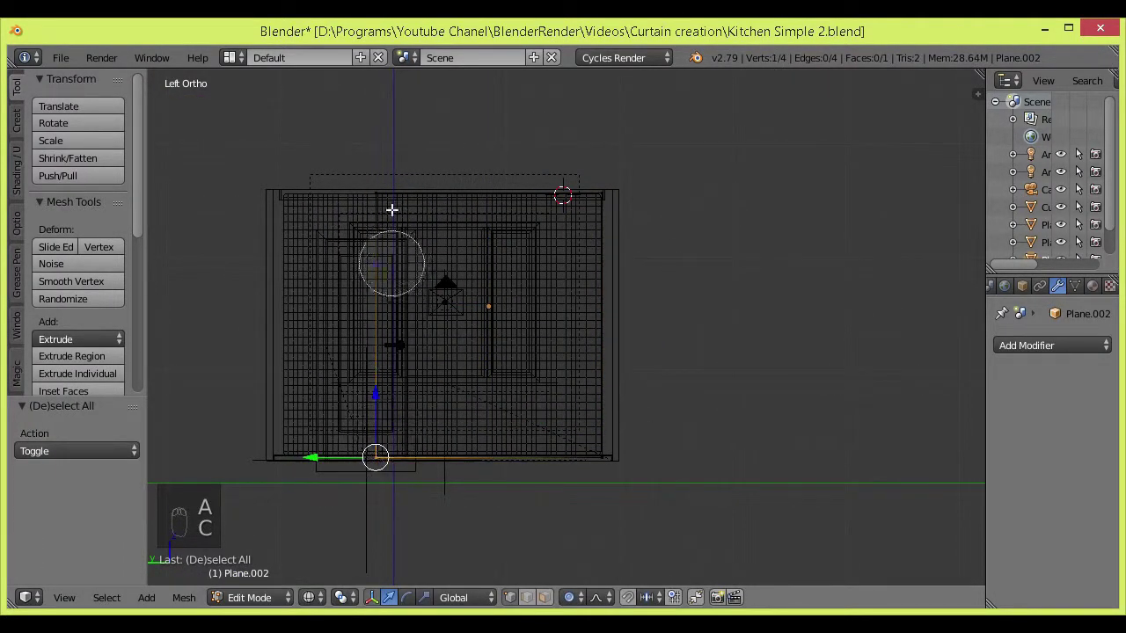
pyautogui.press('g')
pyautogui.press('y')
pyautogui.click(573, 309)
pyautogui.scroll(6, 475, 317)
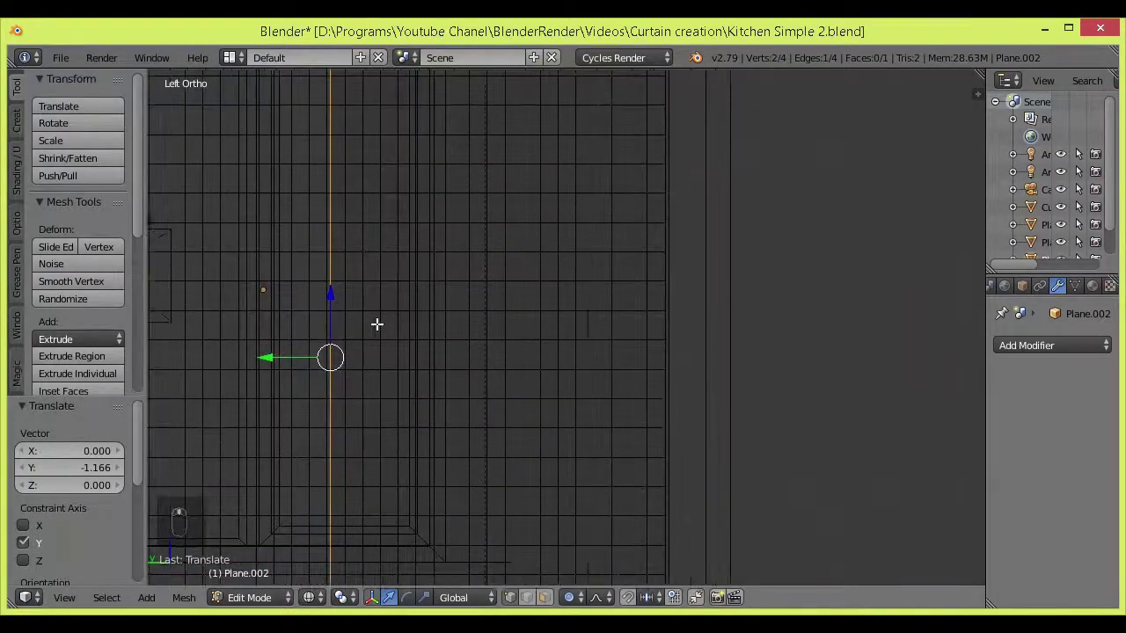
pyautogui.scroll(-6, 485, 311)
pyautogui.press('g')
pyautogui.press('y')
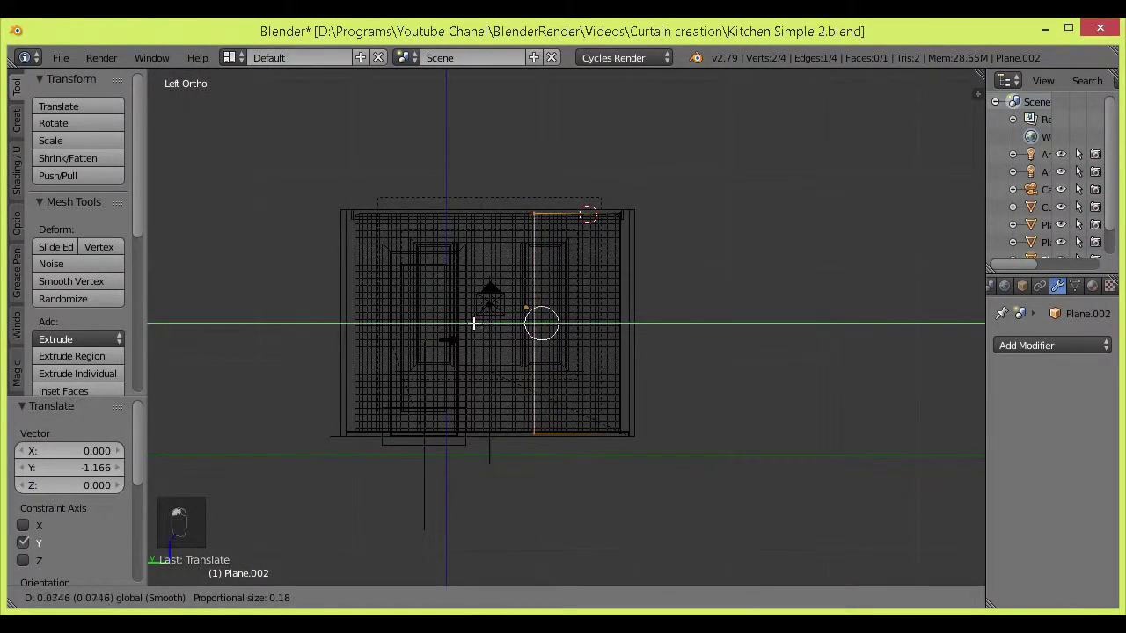
pyautogui.click(461, 324)
pyautogui.scroll(4, 555, 337)
pyautogui.scroll(-3, 579, 334)
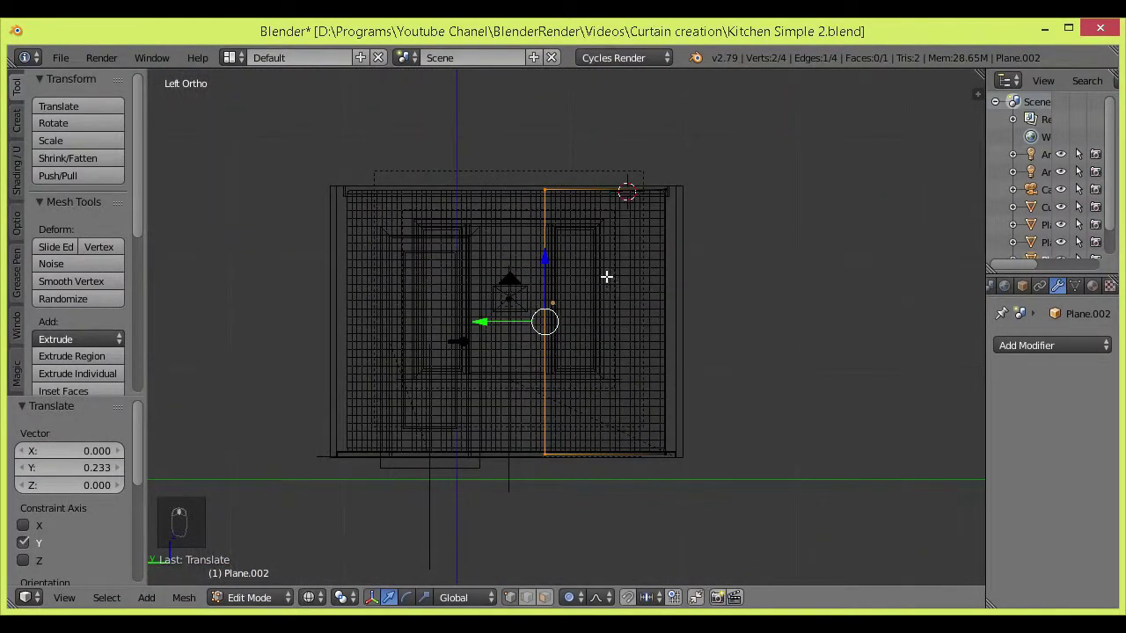
# Step: Return to Object Mode with only the curtain layer in solid shading, and move the narrow plane -0.069 along X
pyautogui.press('Tab')
pyautogui.press('`')
pyautogui.press('z')
pyautogui.moveTo(608, 354); pyautogui.dragTo(597, 273, button='middle')
pyautogui.moveTo(605, 236); pyautogui.dragTo(596, 250)
pyautogui.moveTo(597, 251); pyautogui.dragTo(716, 307, button='middle')
# Step: Select the narrow plane's entire mesh in Edit Mode from the left view and unwrap it
pyautogui.press('u')
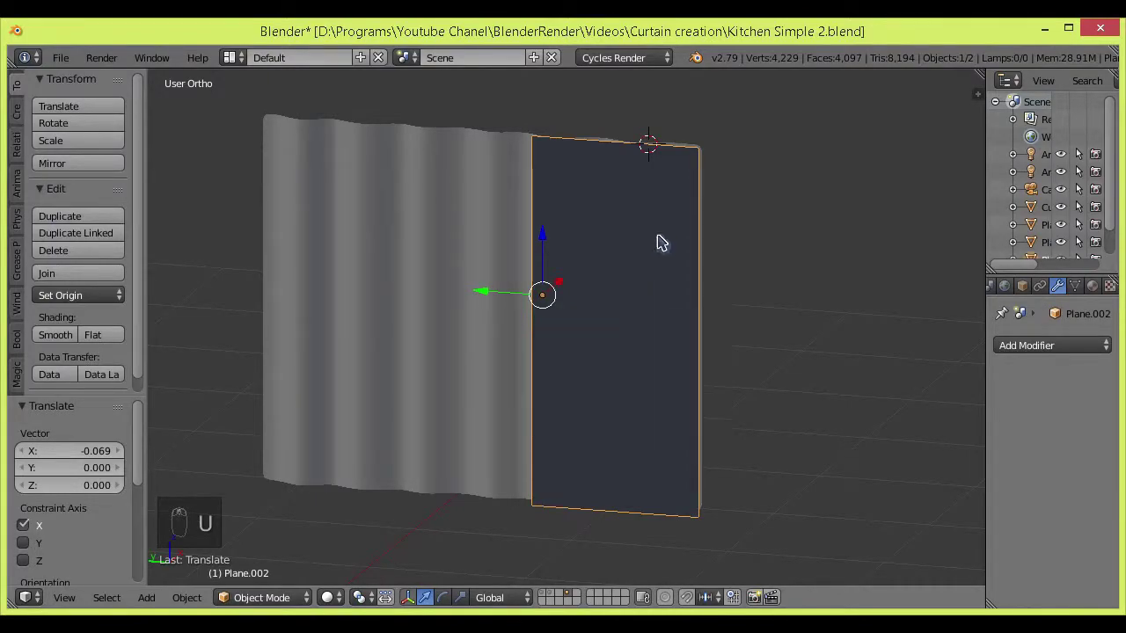
pyautogui.press('Tab')
pyautogui.click(65, 597)
pyautogui.click(88, 428)
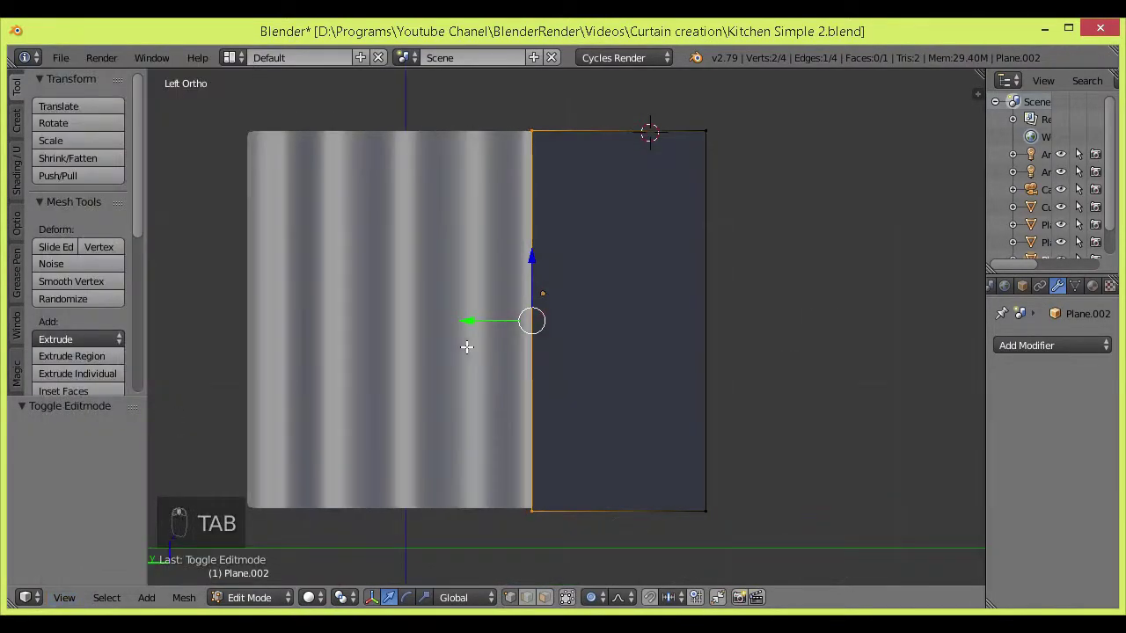
pyautogui.press('a')
pyautogui.press('a')
pyautogui.press('a')
pyautogui.press('a')
pyautogui.press('u')
pyautogui.click(557, 191)
# Step: Split the 3D view and set the new area to the UV/Image Editor
pyautogui.scroll(-2, 641, 284)
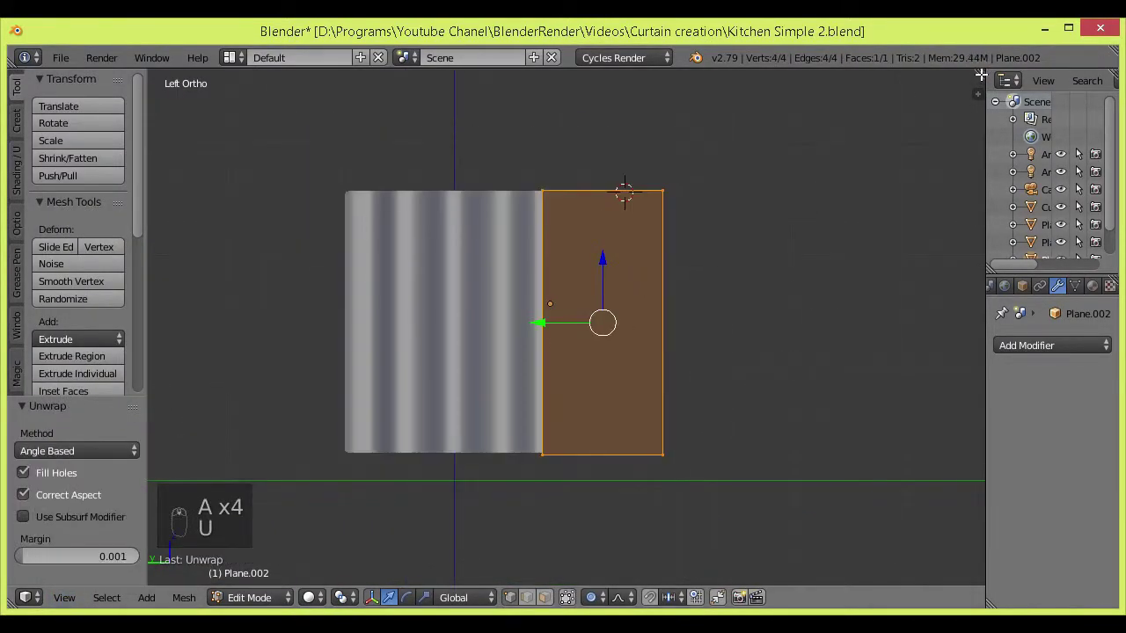
pyautogui.moveTo(980, 75); pyautogui.dragTo(786, 174)
pyautogui.click(804, 597)
pyautogui.click(849, 461)
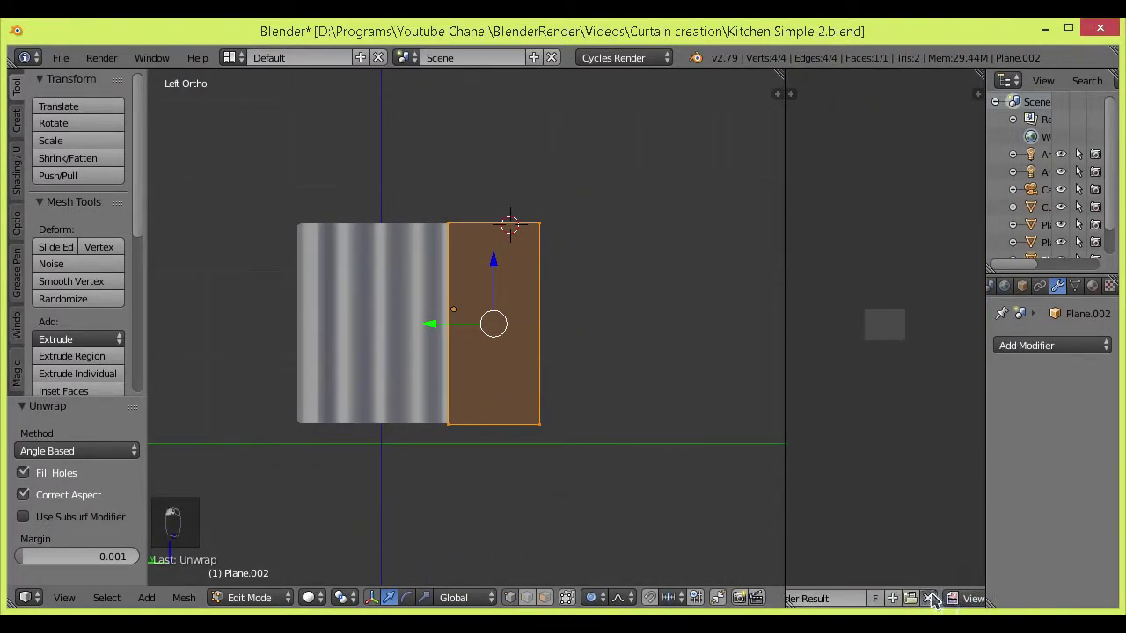
# Step: Project the plane's UVs from view, scale them by 4, and close the extra editor area
pyautogui.press('u')
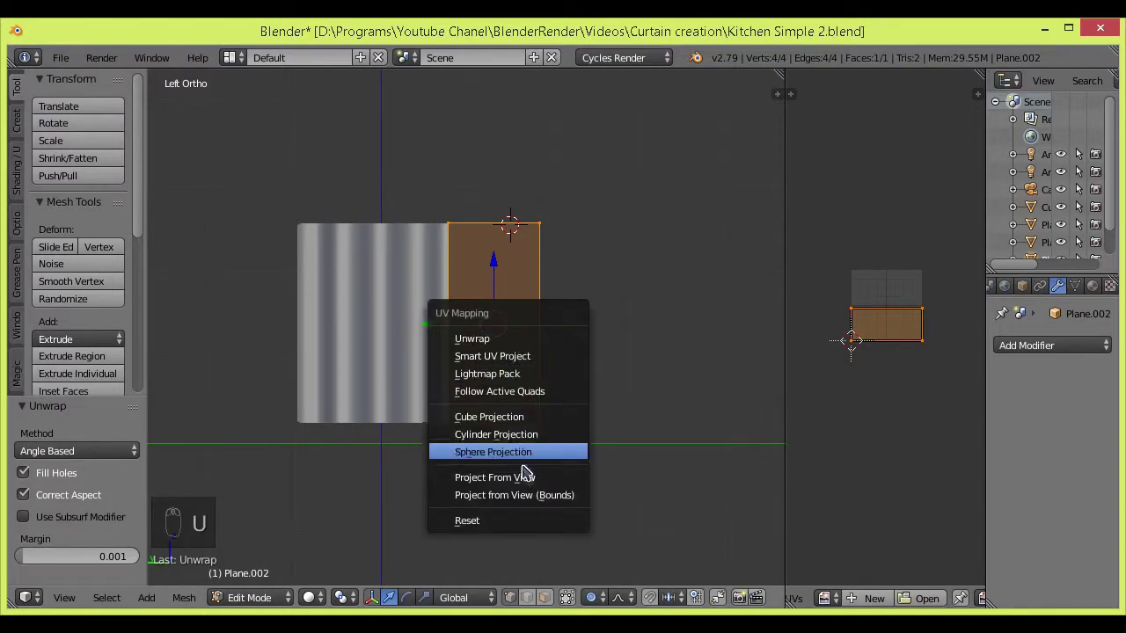
pyautogui.click(519, 479)
pyautogui.scroll(2, 899, 349)
pyautogui.write('s4')
pyautogui.press('Return')
pyautogui.scroll(-6, 894, 376)
pyautogui.keyDown('shift'); pyautogui.moveTo(590, 292); pyautogui.dragTo(639, 322, button='middle'); pyautogui.keyUp('shift')
pyautogui.moveTo(782, 76); pyautogui.dragTo(822, 97)
pyautogui.scroll(-3, 690, 282)
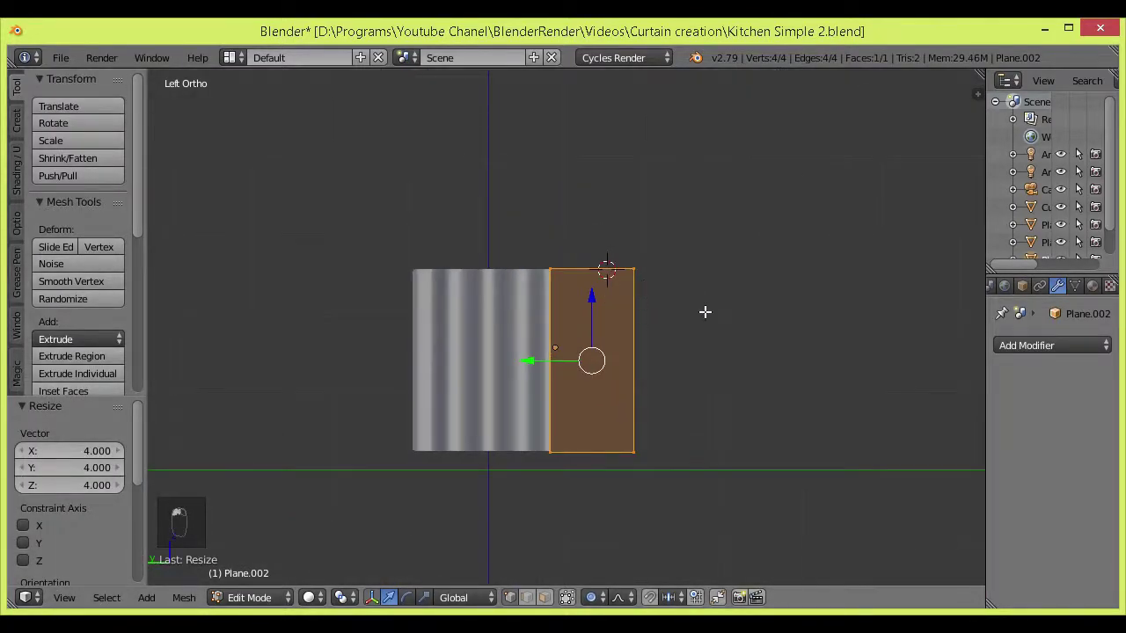
# Step: Subdivide the narrow plane four times with one cut each
pyautogui.scroll(4, 706, 312)
pyautogui.press('w')
pyautogui.click(684, 187)
pyautogui.press('w')
pyautogui.click(676, 187)
pyautogui.press('w')
pyautogui.click(674, 185)
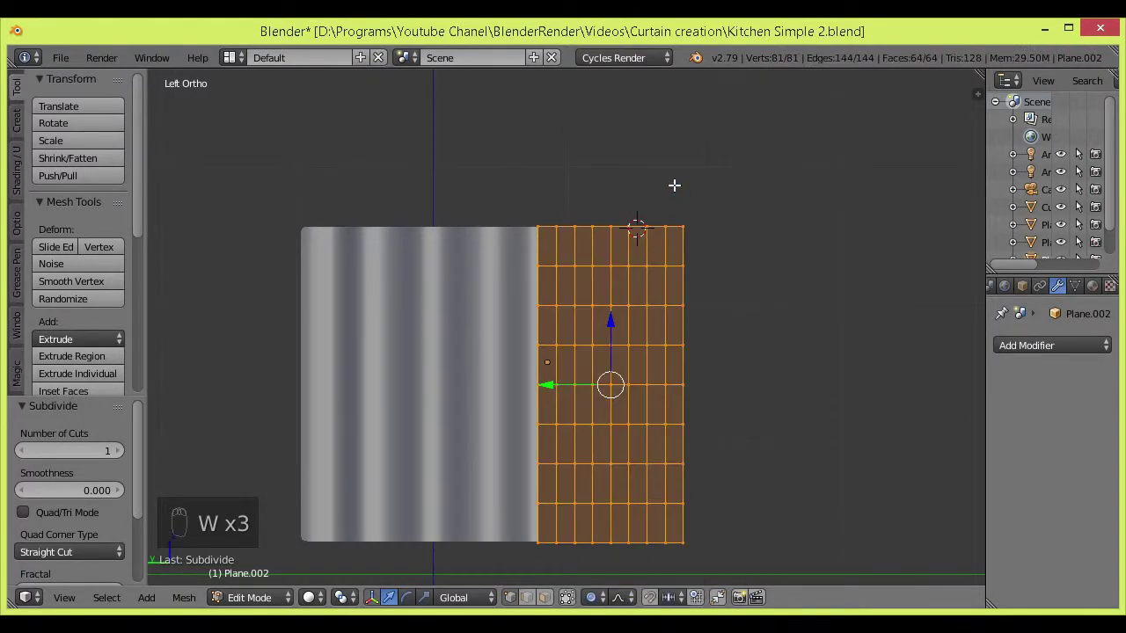
pyautogui.press('w')
pyautogui.click(674, 186)
# Step: From the top view, form the panel's first two folds by moving spaced vertex columns in negative X
pyautogui.click(64, 597)
pyautogui.click(48, 515)
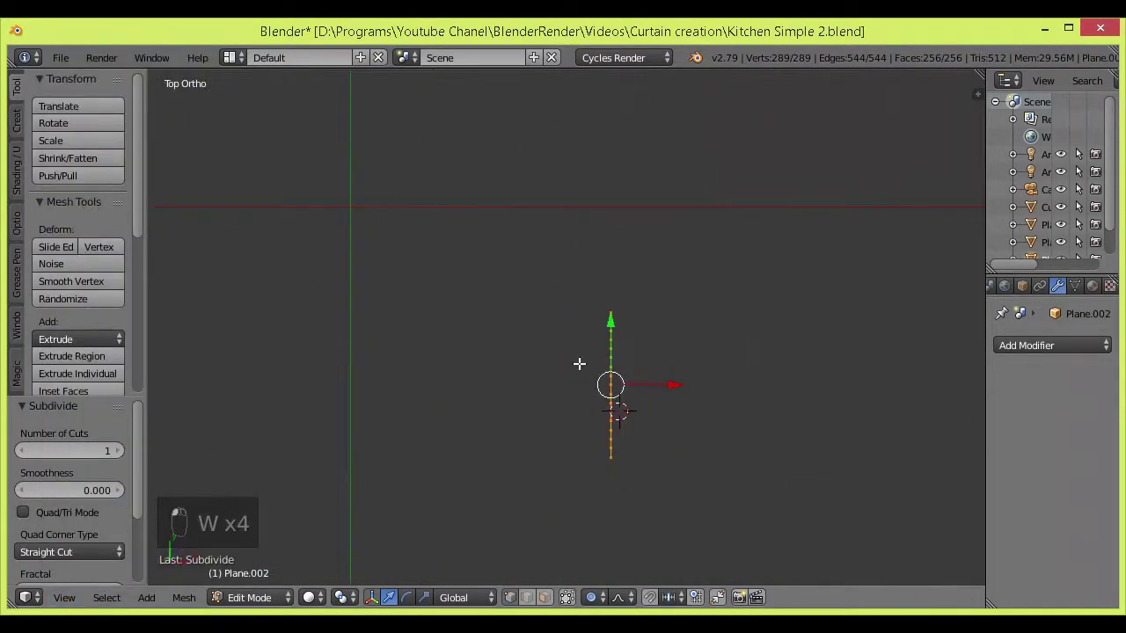
pyautogui.press('a')
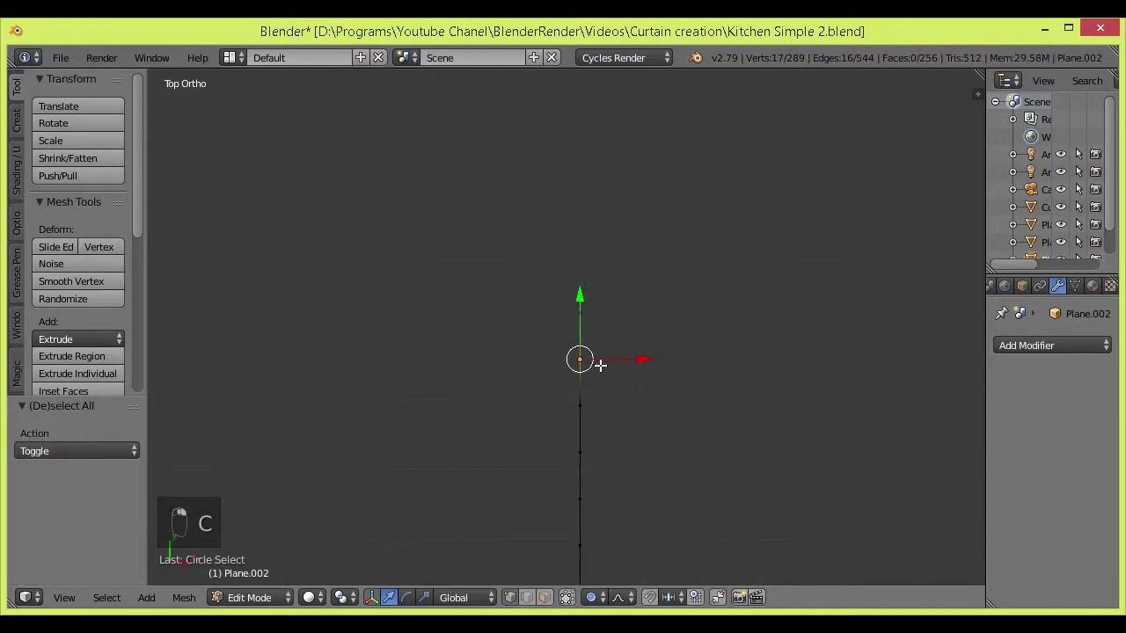
pyautogui.press('g')
pyautogui.press('x')
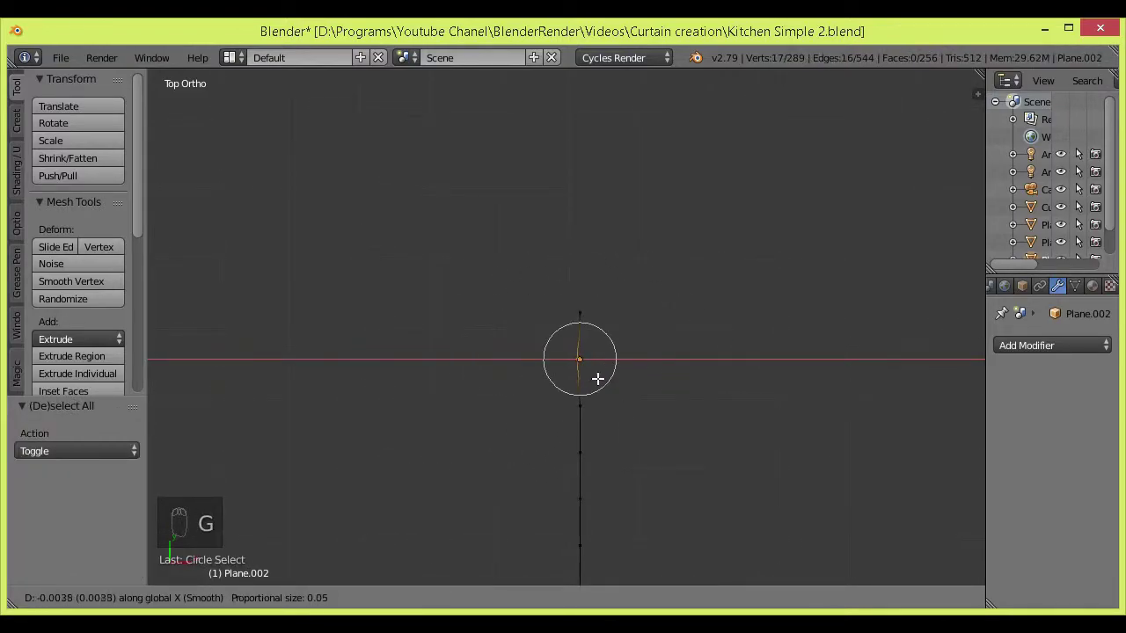
pyautogui.click(572, 383)
pyautogui.press('a')
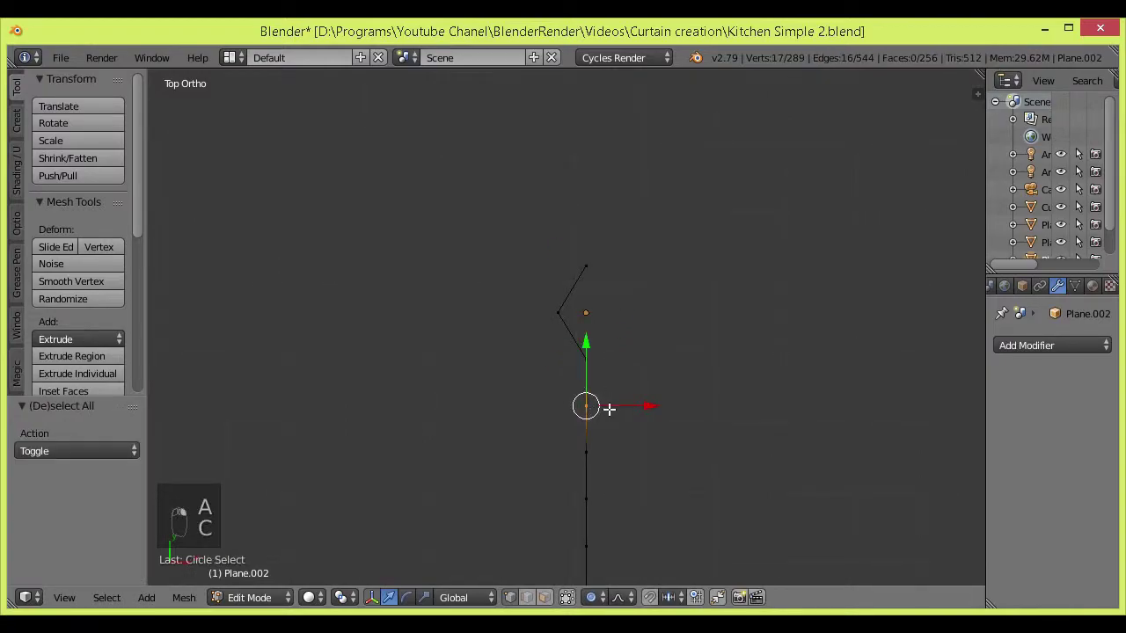
pyautogui.press('g')
pyautogui.press('x')
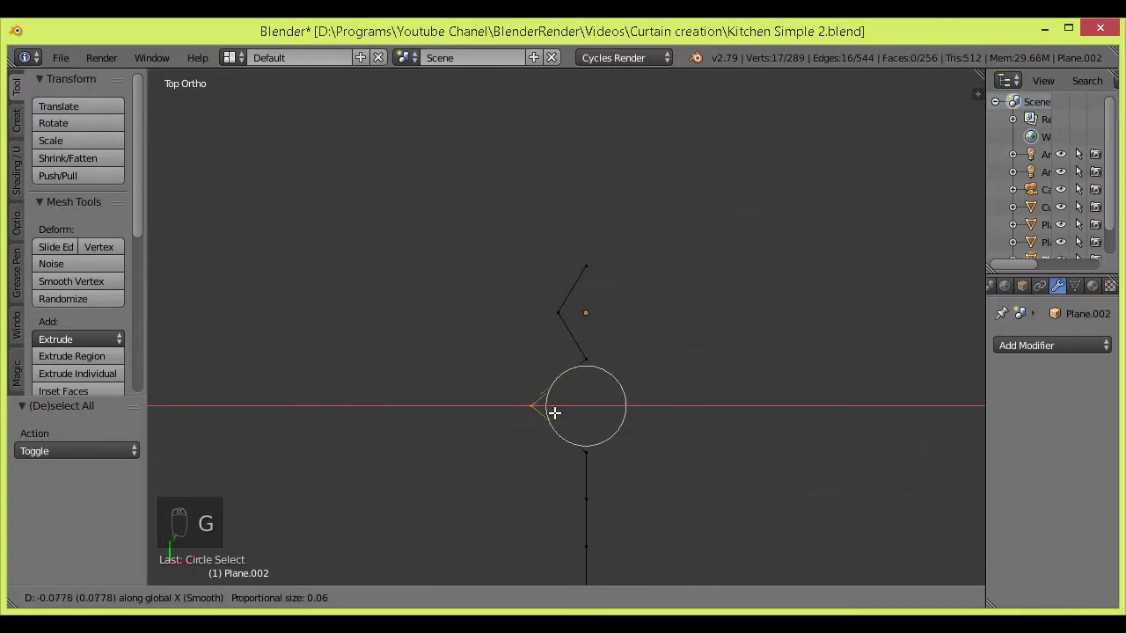
pyautogui.click(554, 411)
# Step: Form the third and fourth folds by moving the next vertex columns in negative X, the third by -0.1
pyautogui.keyDown('shift'); pyautogui.scroll(-2, 624, 411); pyautogui.keyUp('shift')
pyautogui.press('a')
pyautogui.moveTo(612, 478); pyautogui.dragTo(545, 475)
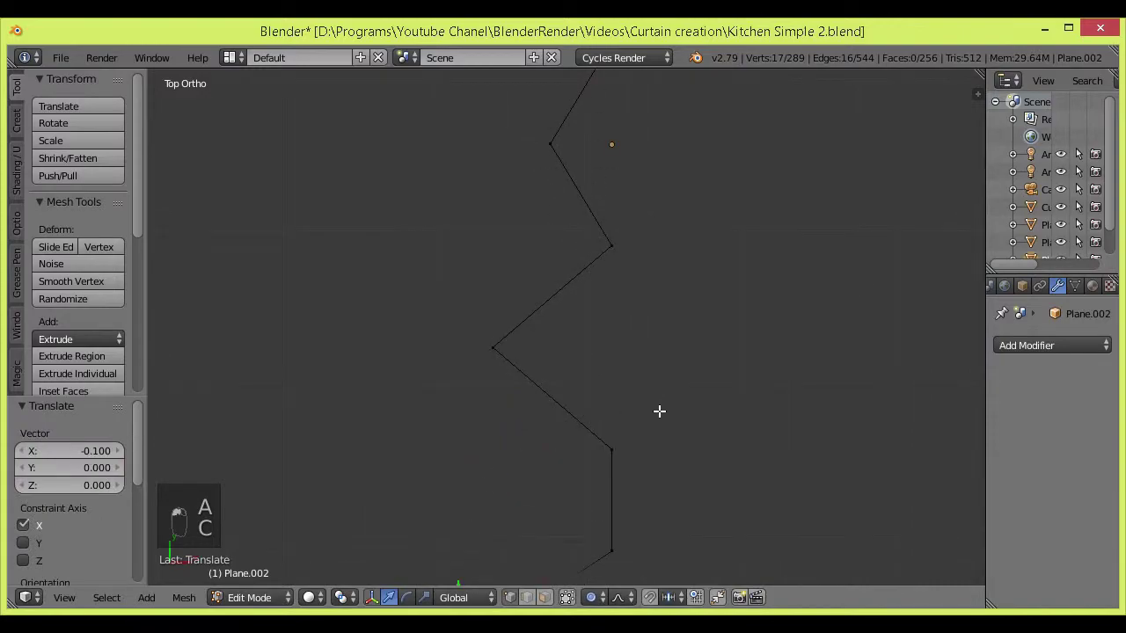
pyautogui.press('a')
pyautogui.press('c')
pyautogui.press('g')
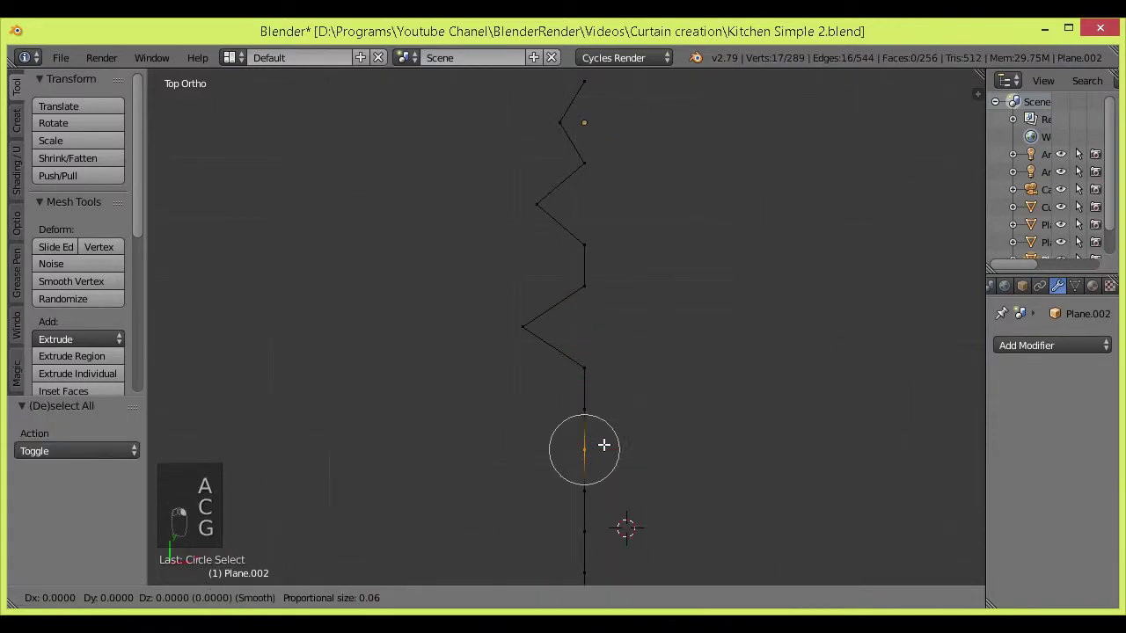
pyautogui.click(574, 453)
pyautogui.press('a')
# Step: Shape the panel's remaining folds by pulling the last spaced vertex columns in negative X
pyautogui.keyDown('shift'); pyautogui.moveTo(603, 478); pyautogui.dragTo(615, 363, button='middle'); pyautogui.keyUp('shift')
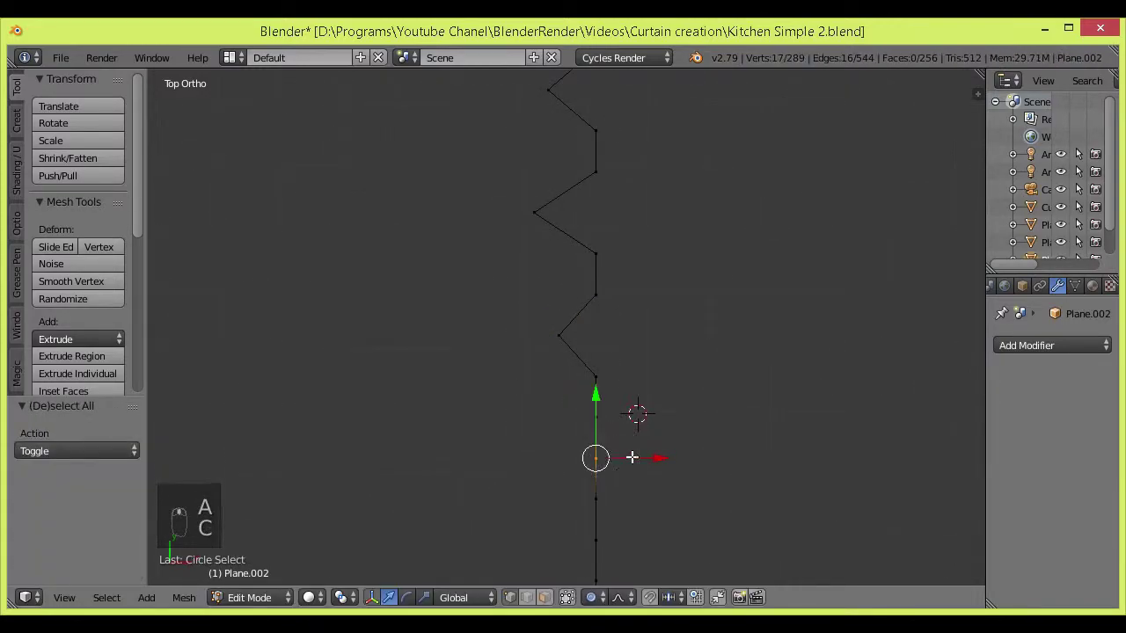
pyautogui.moveTo(631, 457); pyautogui.dragTo(593, 458)
pyautogui.click(576, 455)
pyautogui.press('a')
pyautogui.keyDown('shift'); pyautogui.moveTo(624, 477); pyautogui.dragTo(624, 374, button='middle'); pyautogui.keyUp('shift')
pyautogui.click(603, 471)
pyautogui.moveTo(633, 473); pyautogui.dragTo(591, 472)
# Step: Inspect the folded panel in solid and wireframe shading, then recalculate the normals of its whole mesh, toggling the Inside option
pyautogui.press('Tab')
pyautogui.moveTo(640, 431); pyautogui.dragTo(746, 372, button='middle')
pyautogui.scroll(-7, 746, 372)
pyautogui.press('z')
pyautogui.moveTo(581, 396)
pyautogui.mouseDown(button='middle')
pyautogui.moveTo(664, 344)
pyautogui.moveTo(604, 296)
pyautogui.moveTo(729, 312)
pyautogui.moveTo(656, 329)
pyautogui.moveTo(671, 349)
pyautogui.mouseUp(button='middle')
pyautogui.press('z')
pyautogui.press('Tab')
pyautogui.press('a')
pyautogui.press('a')
pyautogui.press('a')
pyautogui.press('a')
pyautogui.hotkey('ctrl', 'n')
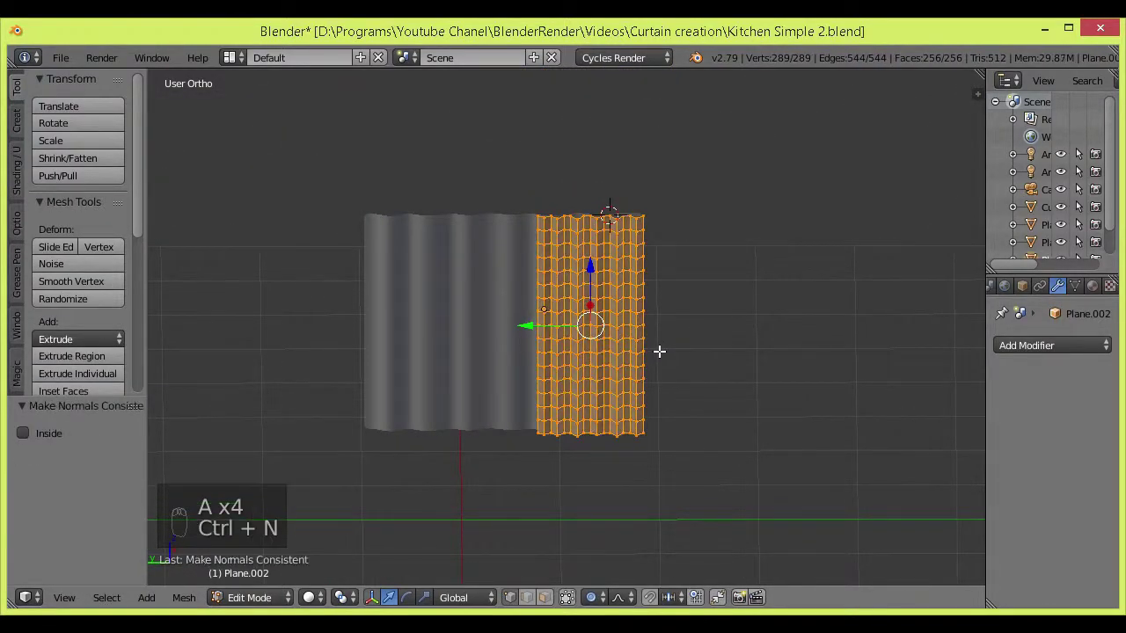
pyautogui.click(25, 433)
pyautogui.click(24, 433)
# Step: Return to Object Mode and apply smooth shading to the folded side panel
pyautogui.press('Tab')
pyautogui.scroll(3, 595, 342)
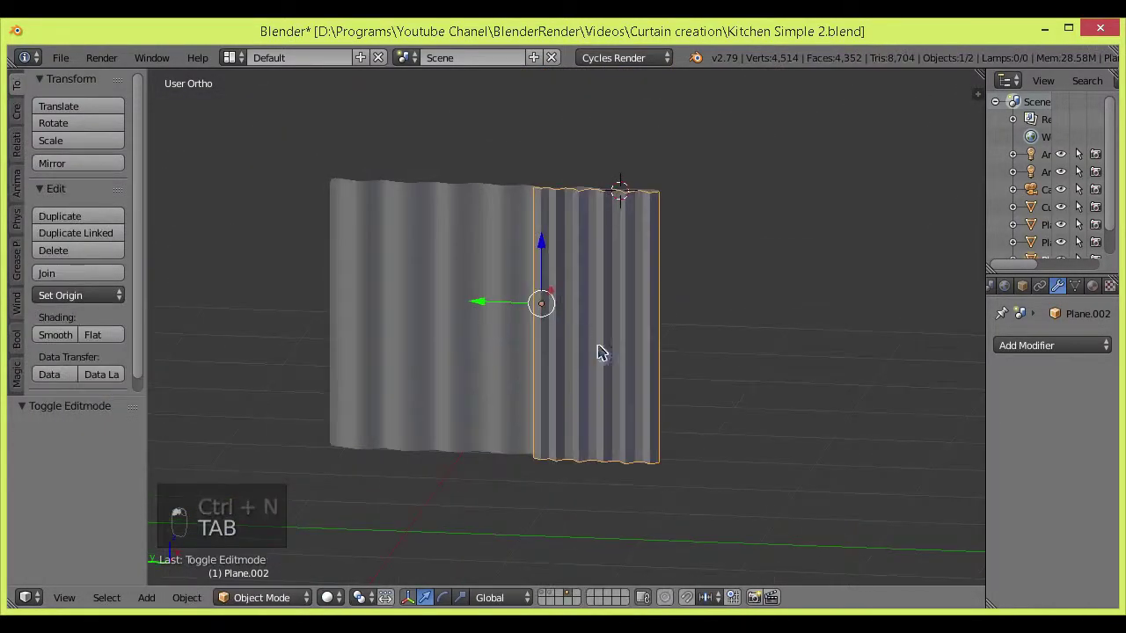
pyautogui.moveTo(664, 363); pyautogui.dragTo(673, 347, button='middle')
pyautogui.click(46, 332)
pyautogui.moveTo(422, 316)
pyautogui.mouseDown(button='middle')
pyautogui.moveTo(445, 307)
pyautogui.moveTo(455, 349)
pyautogui.moveTo(610, 294)
pyautogui.moveTo(717, 318)
pyautogui.moveTo(695, 318)
pyautogui.mouseUp(button='middle')
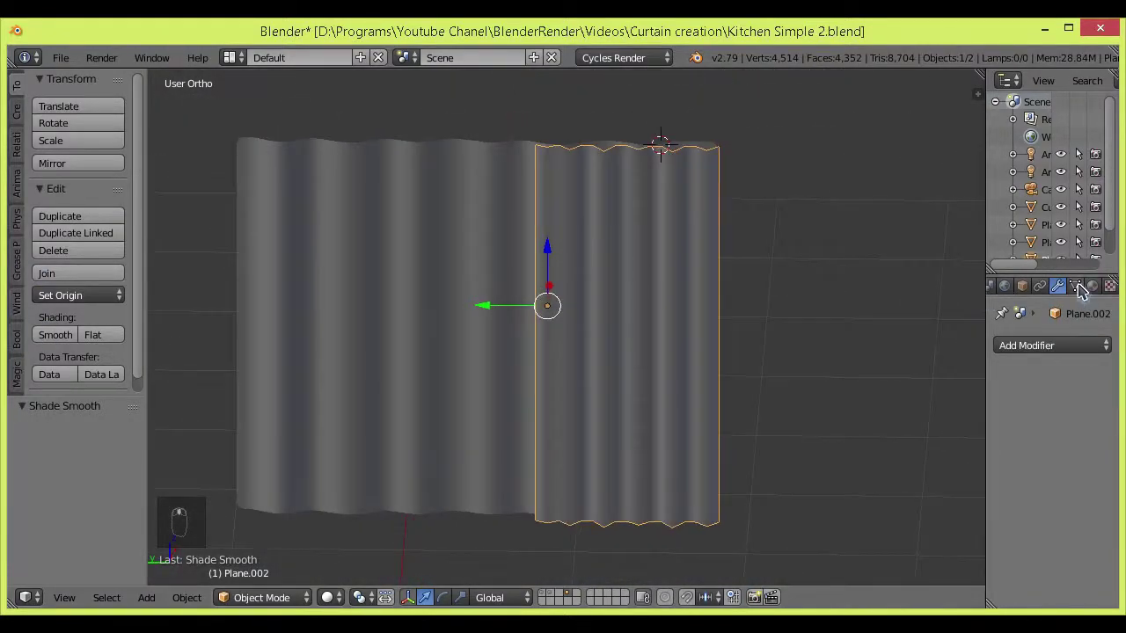
# Step: Narrow the folded side panel and shift it along Y, using the room wireframe from the left view for alignment
pyautogui.click(1043, 286)
pyautogui.keyDown('shift'); pyautogui.moveTo(794, 352); pyautogui.dragTo(783, 334, button='middle'); pyautogui.keyUp('shift')
pyautogui.press('s')
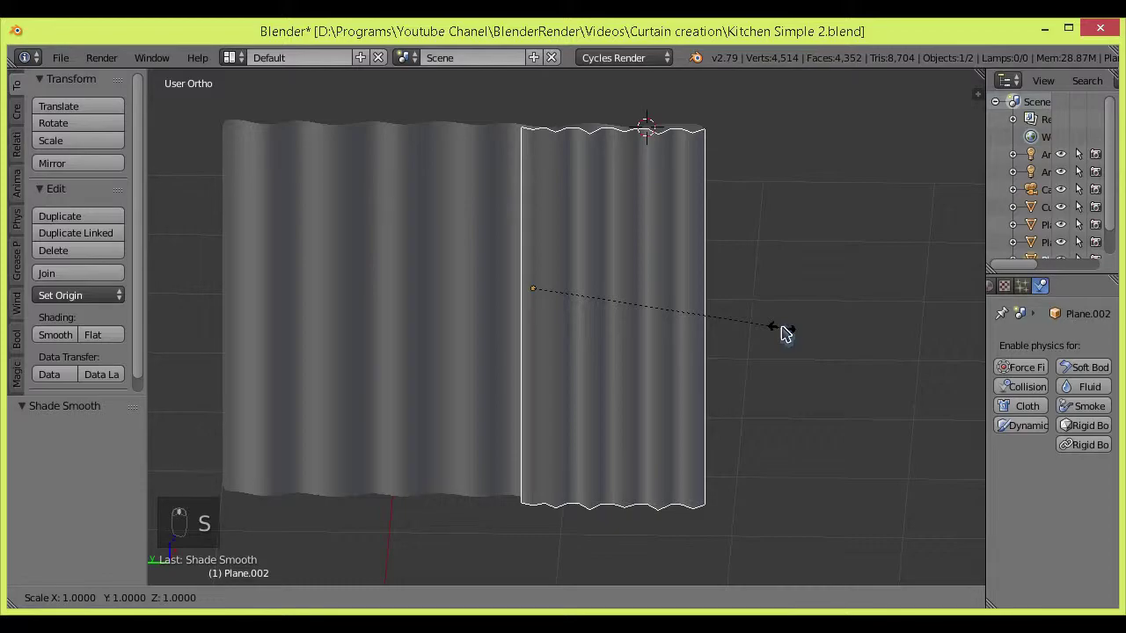
pyautogui.click(739, 325)
pyautogui.click(65, 597)
pyautogui.click(70, 427)
pyautogui.press('`')
pyautogui.press('z')
pyautogui.moveTo(431, 278); pyautogui.dragTo(496, 281)
pyautogui.press('s')
pyautogui.click(798, 331)
# Step: Hide the room layers again and return the two curtain pieces to solid shading
pyautogui.keyDown('shift'); pyautogui.moveTo(644, 172); pyautogui.dragTo(628, 354, button='middle'); pyautogui.keyUp('shift')
pyautogui.scroll(-3, 630, 357)
pyautogui.moveTo(700, 544)
pyautogui.keyDown('shift'); pyautogui.mouseDown(button='middle')
pyautogui.moveTo(708, 484)
pyautogui.moveTo(679, 330)
pyautogui.moveTo(625, 334)
pyautogui.moveTo(616, 364)
pyautogui.moveTo(866, 340)
pyautogui.mouseUp(button='middle'); pyautogui.keyUp('shift')
pyautogui.press('`')
pyautogui.press('z')
pyautogui.keyDown('shift'); pyautogui.moveTo(972, 269); pyautogui.dragTo(958, 288, button='middle'); pyautogui.keyUp('shift')
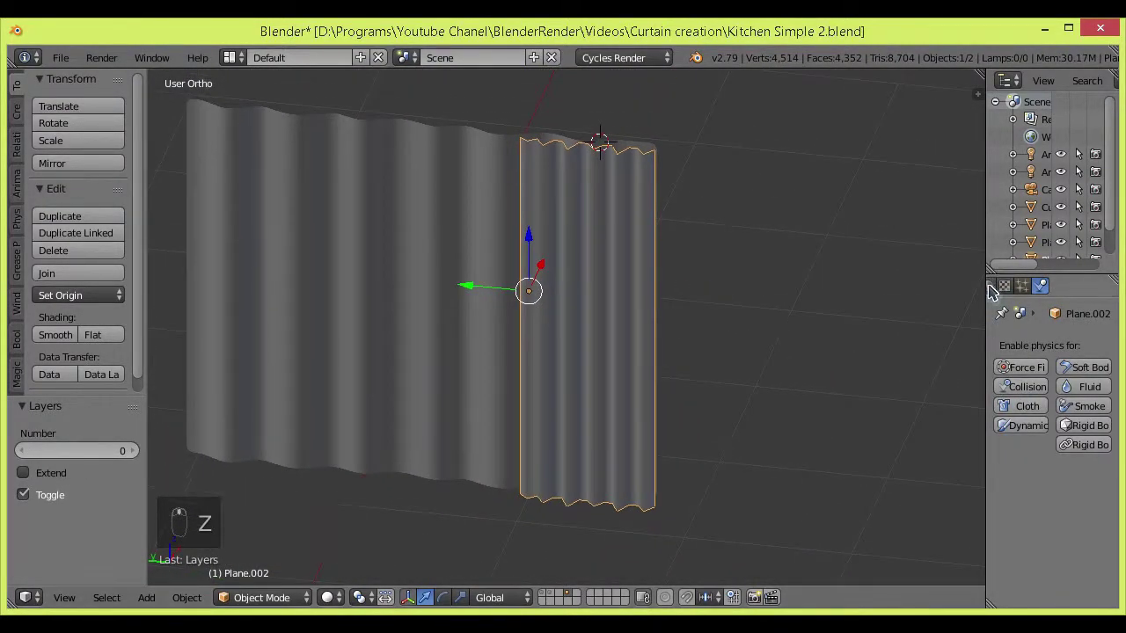
# Step: Add a Subdivision Surface modifier to the side panel, set its view level to 2, and apply it
pyautogui.click(1058, 287)
pyautogui.click(1028, 346)
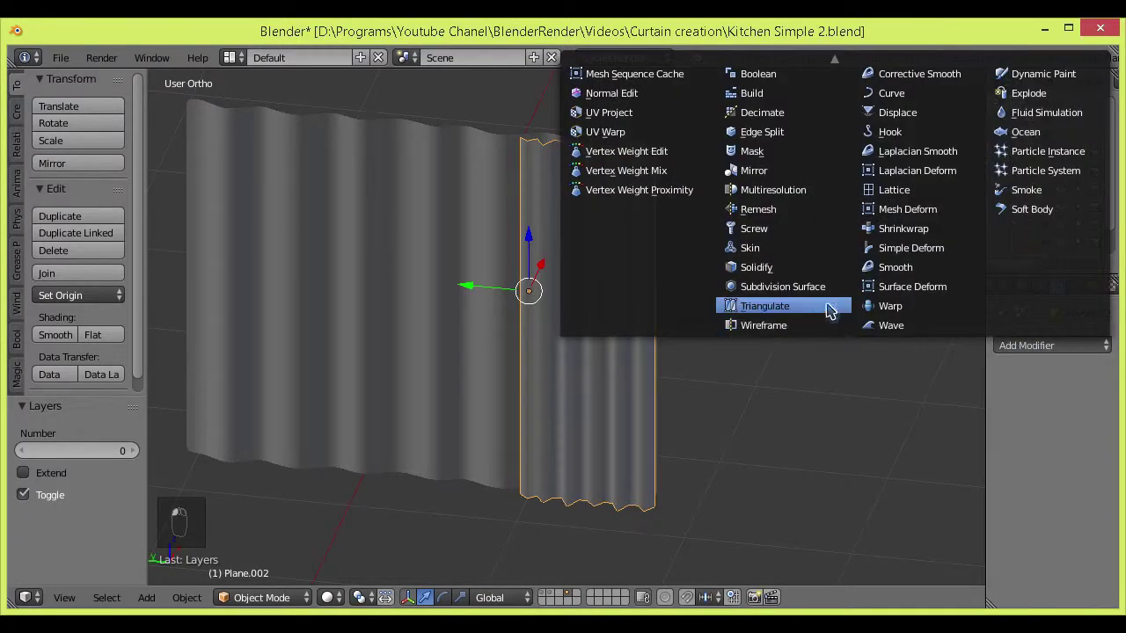
pyautogui.click(810, 290)
pyautogui.press('z')
pyautogui.keyDown('shift'); pyautogui.moveTo(798, 332); pyautogui.dragTo(777, 341, button='middle'); pyautogui.keyUp('shift')
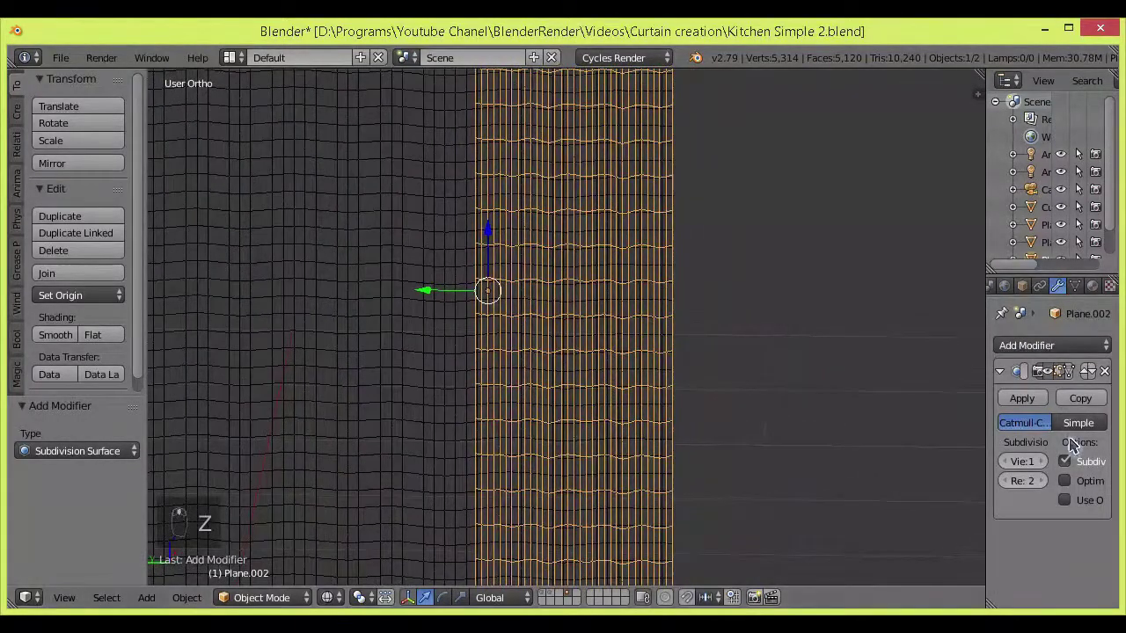
pyautogui.click(1043, 461)
pyautogui.keyDown('shift'); pyautogui.moveTo(768, 303); pyautogui.dragTo(769, 380, button='middle'); pyautogui.keyUp('shift')
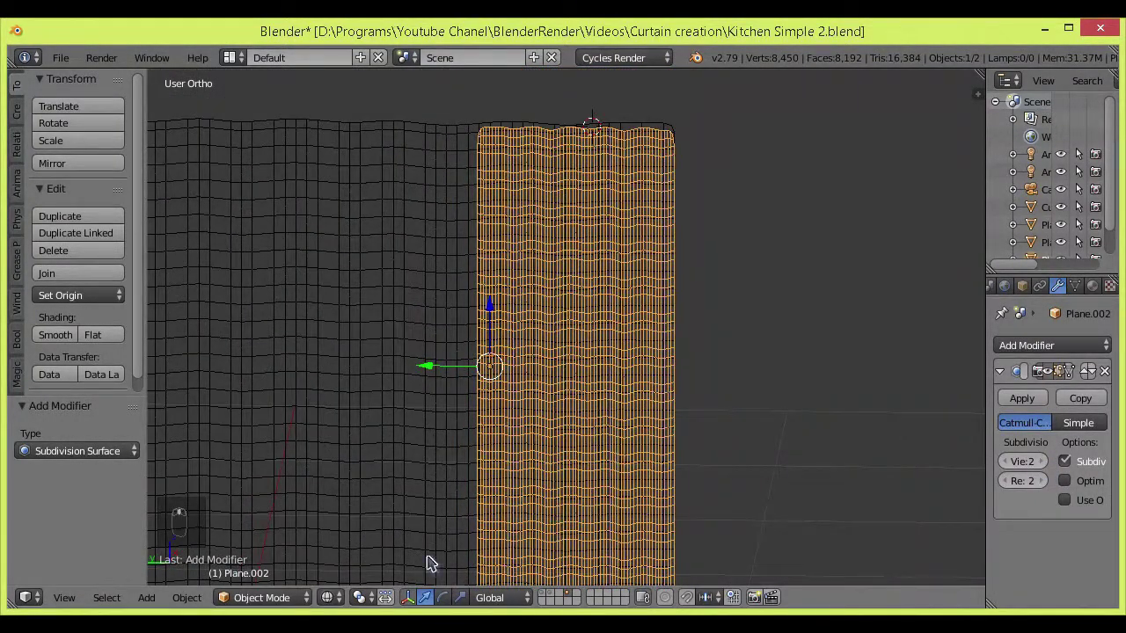
pyautogui.click(1022, 398)
# Step: Switch the side panel to Weight Paint mode and paint its top edge at weight 1.000 from the left view
pyautogui.click(255, 597)
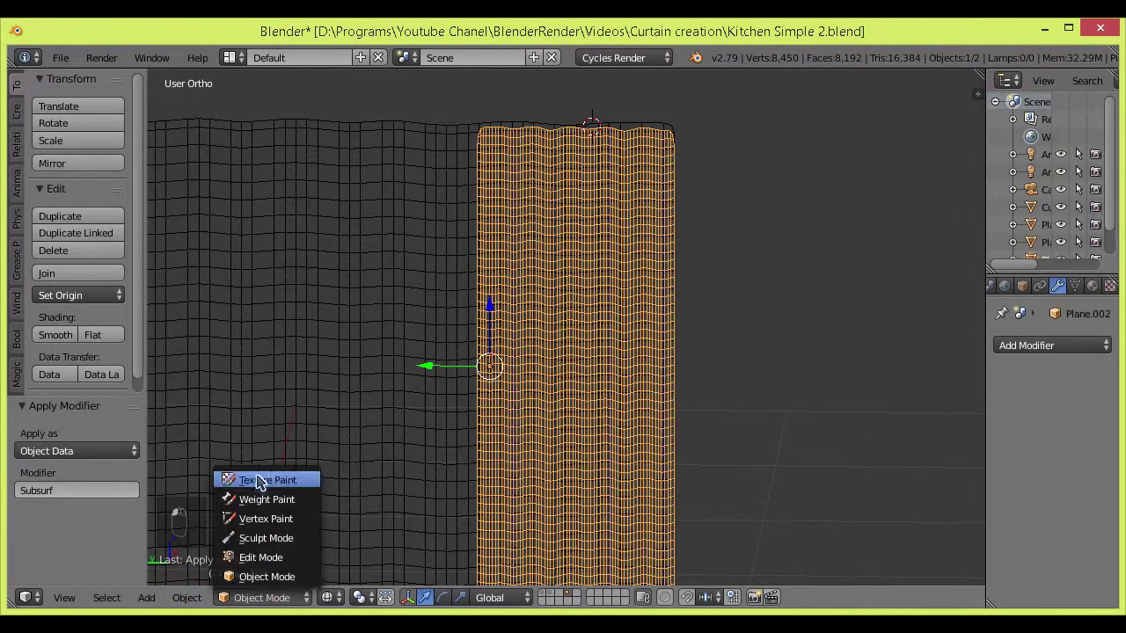
pyautogui.click(264, 497)
pyautogui.keyDown('shift'); pyautogui.scroll(3, 455, 352); pyautogui.keyUp('shift')
pyautogui.click(65, 597)
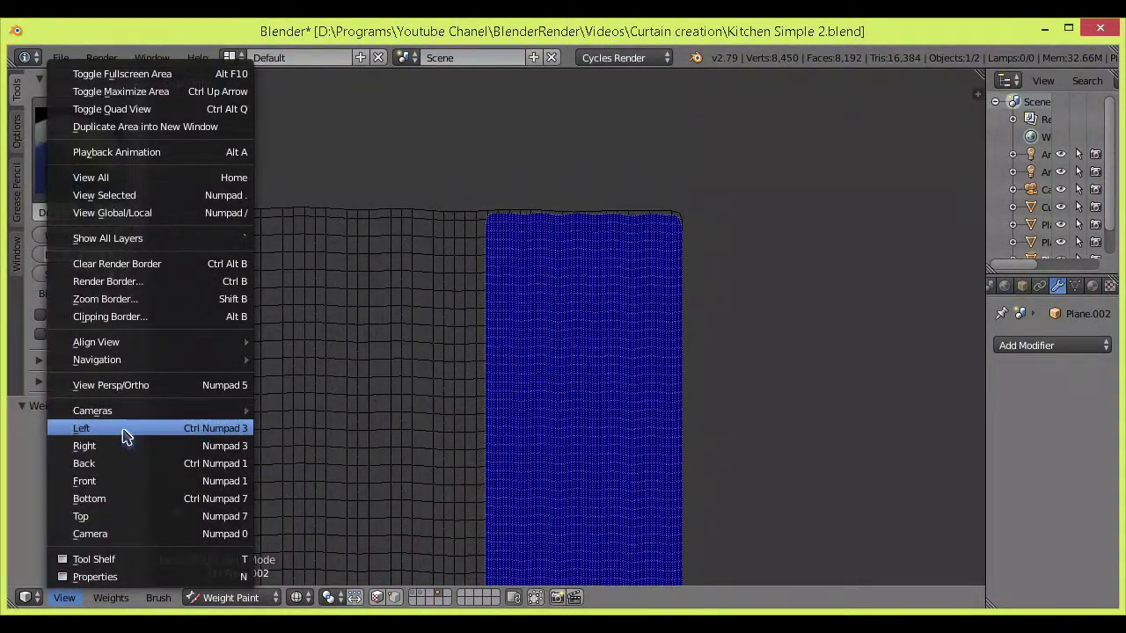
pyautogui.click(79, 427)
pyautogui.scroll(2, 473, 361)
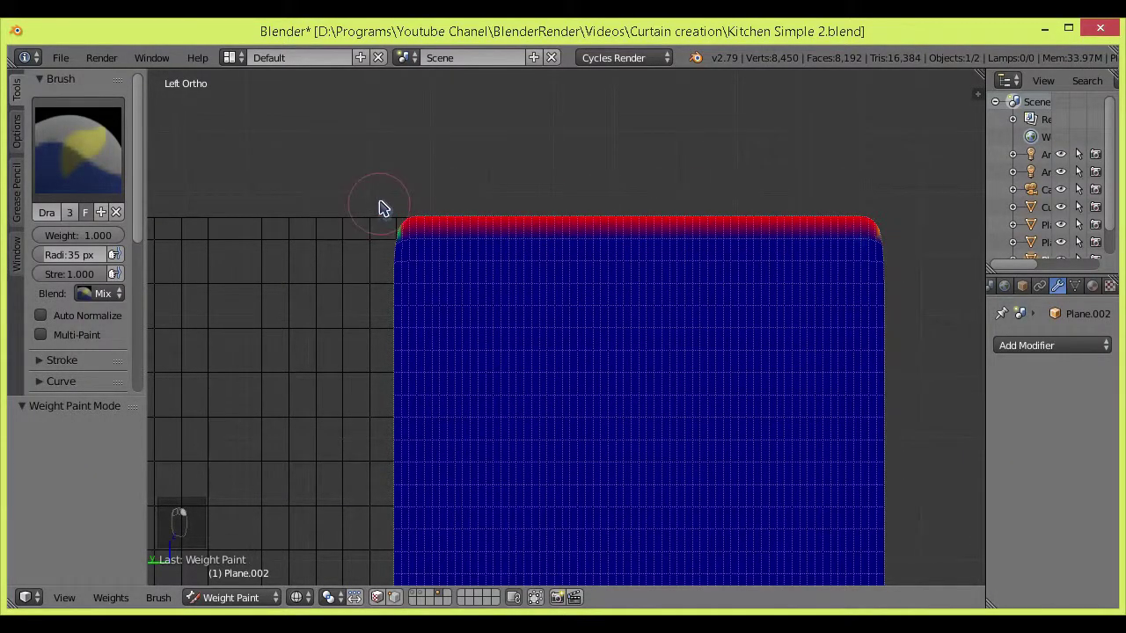
pyautogui.scroll(-3, 470, 442)
# Step: Return the side panel to Object Mode and display it with solid shading
pyautogui.click(230, 597)
pyautogui.click(231, 575)
pyautogui.press('Tab')
pyautogui.scroll(-3, 625, 391)
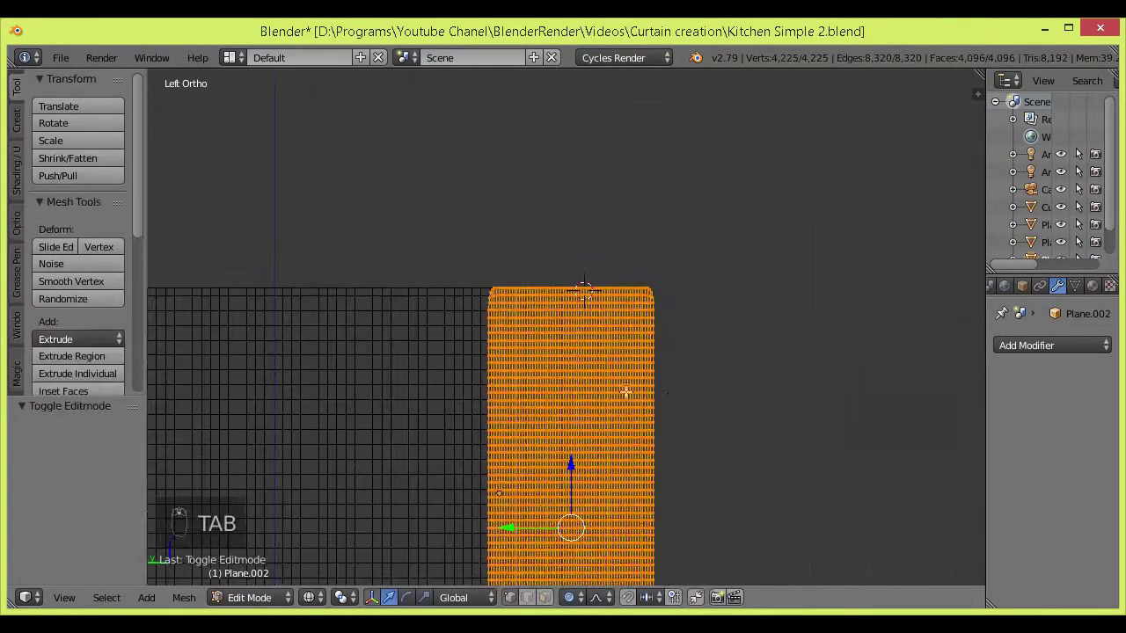
pyautogui.press('z')
pyautogui.moveTo(626, 391); pyautogui.dragTo(653, 402, button='middle')
pyautogui.press('Tab')
# Step: Enable Cloth physics on the side panel and widen the properties area to read its settings
pyautogui.click(1059, 287)
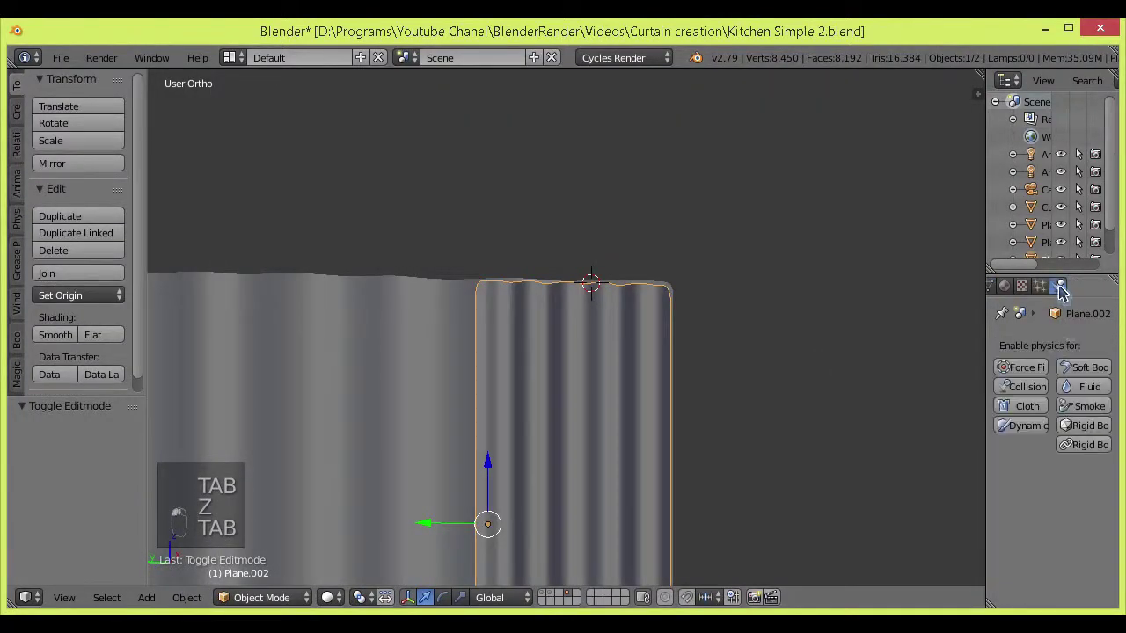
pyautogui.click(1027, 406)
pyautogui.scroll(-5, 994, 466)
pyautogui.moveTo(986, 465); pyautogui.dragTo(921, 463)
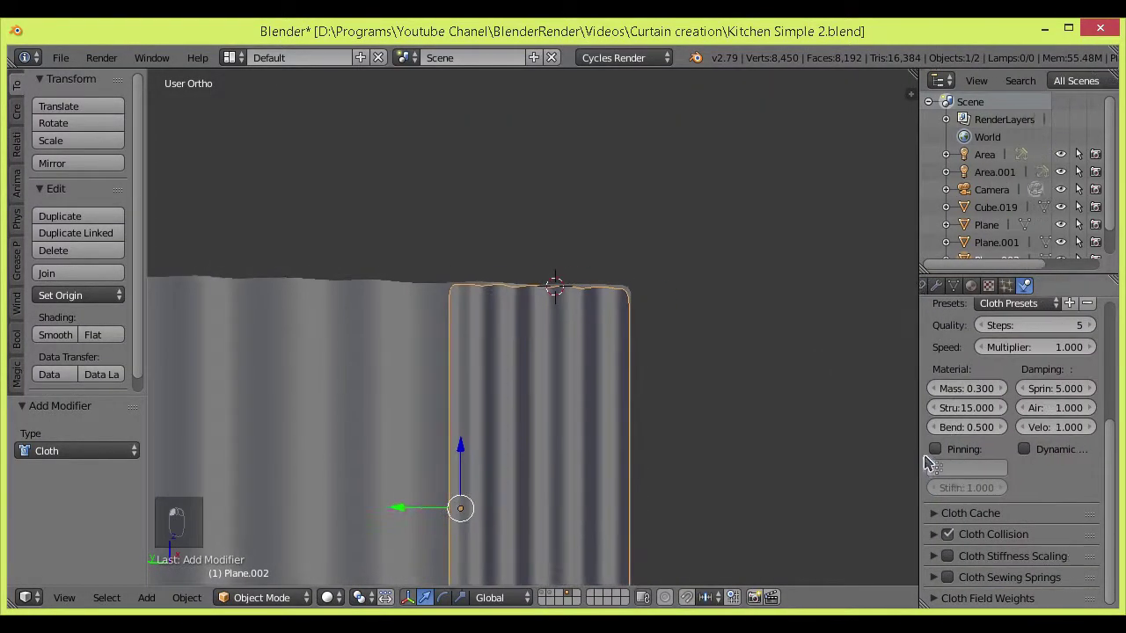
# Step: Rename the painted vertex group as Pin and enable cloth pinning with that group
pyautogui.click(953, 287)
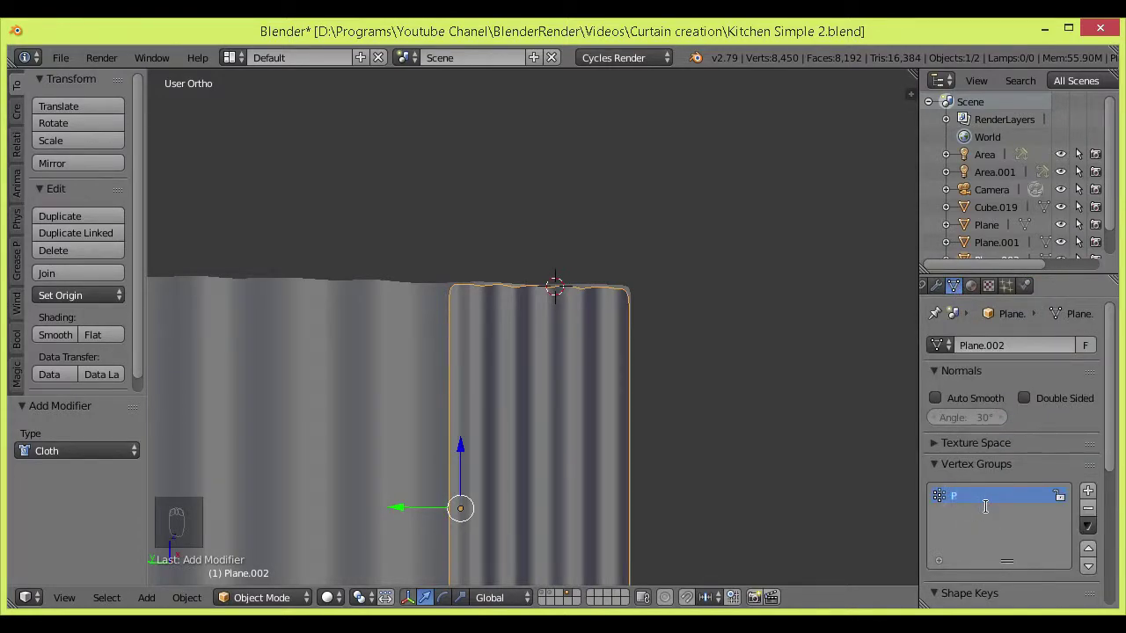
pyautogui.click(1024, 284)
pyautogui.click(965, 468)
pyautogui.click(967, 283)
# Step: Set the end frame of the side panel's cloth cache to 50
pyautogui.scroll(5, 978, 373)
pyautogui.scroll(-5, 976, 387)
pyautogui.click(948, 513)
pyautogui.scroll(-6, 948, 513)
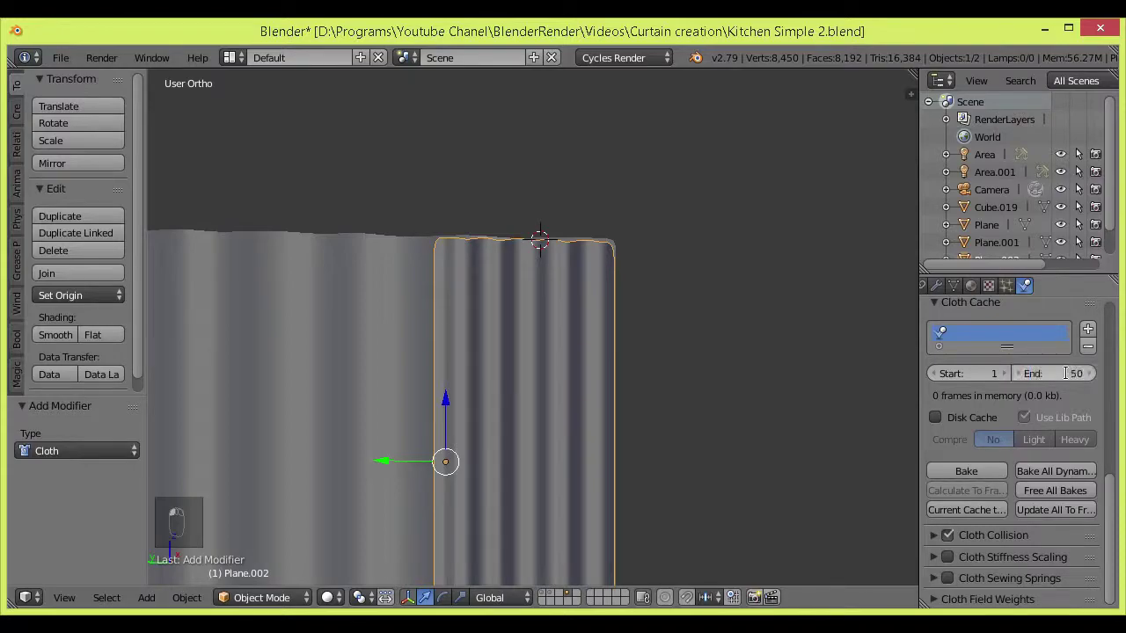
# Step: Split off a Timeline area below the 3D view and set the scene's end frame to 50
pyautogui.moveTo(9, 602); pyautogui.dragTo(11, 568)
pyautogui.click(26, 598)
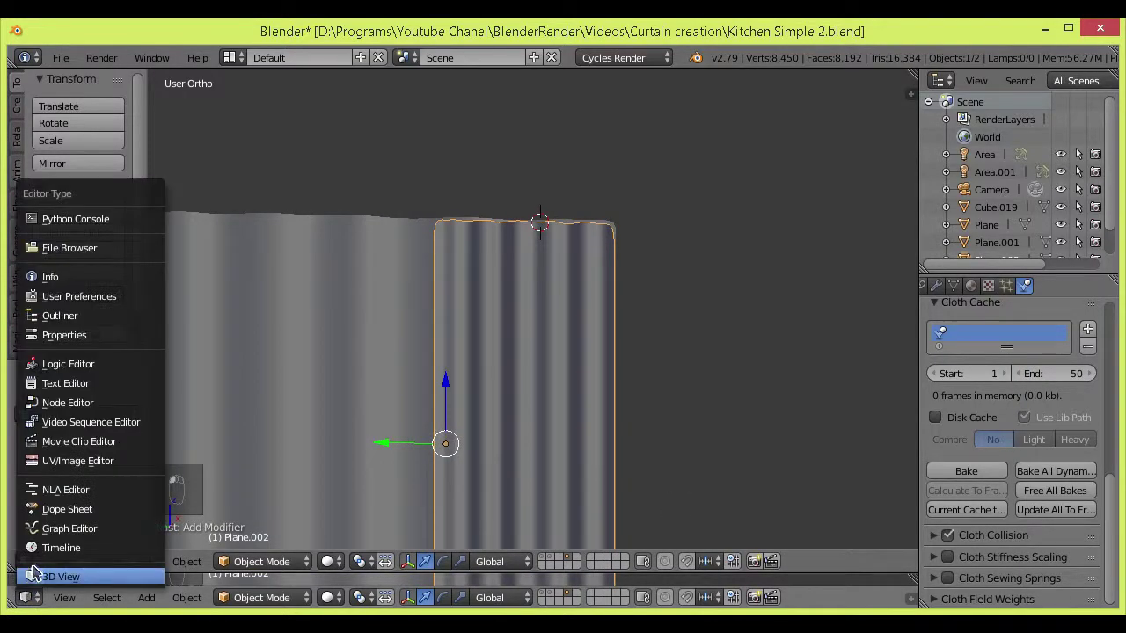
pyautogui.click(52, 550)
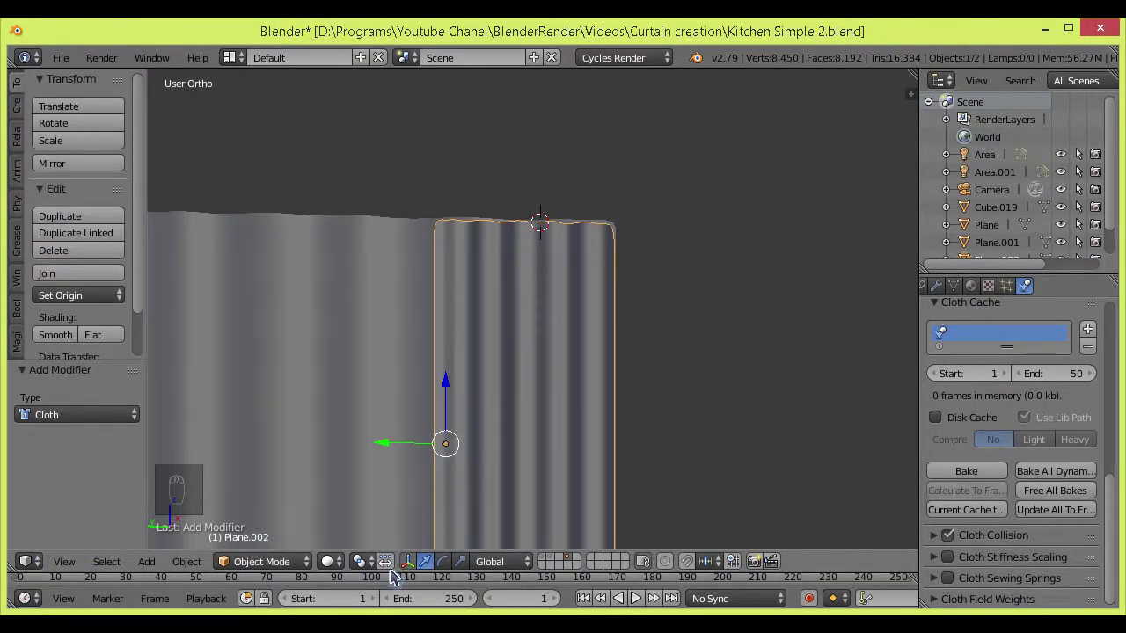
pyautogui.moveTo(393, 570); pyautogui.dragTo(400, 540)
pyautogui.write('50')
pyautogui.press('Return')
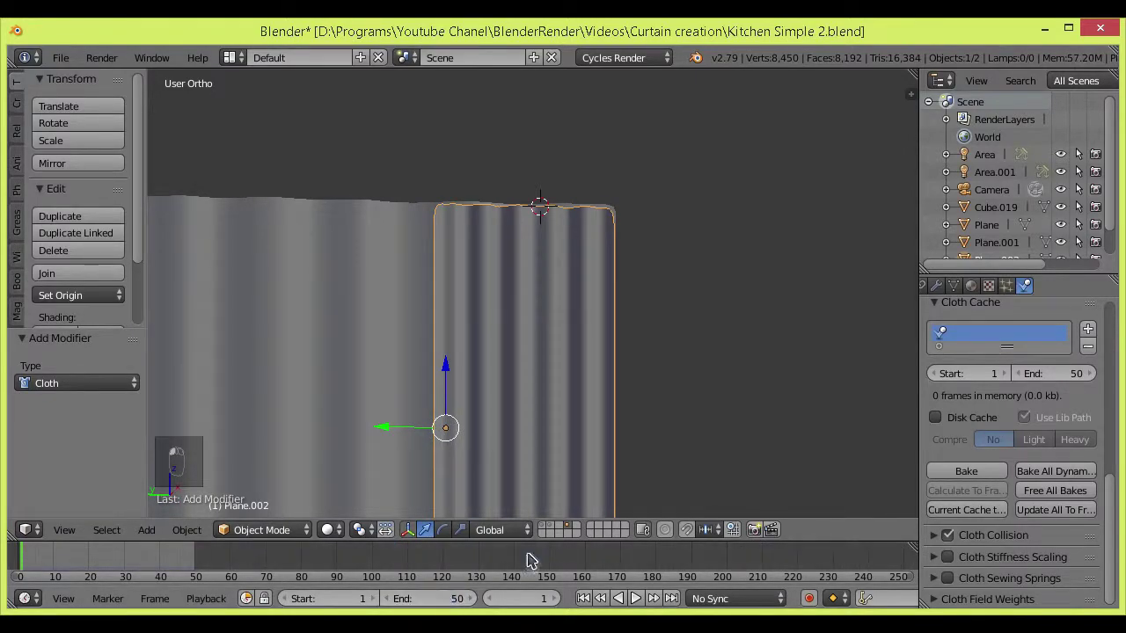
# Step: Enable Self Collision in the side panel's cloth collision settings
pyautogui.scroll(2, 941, 540)
pyautogui.scroll(-2, 941, 554)
pyautogui.scroll(-2, 941, 559)
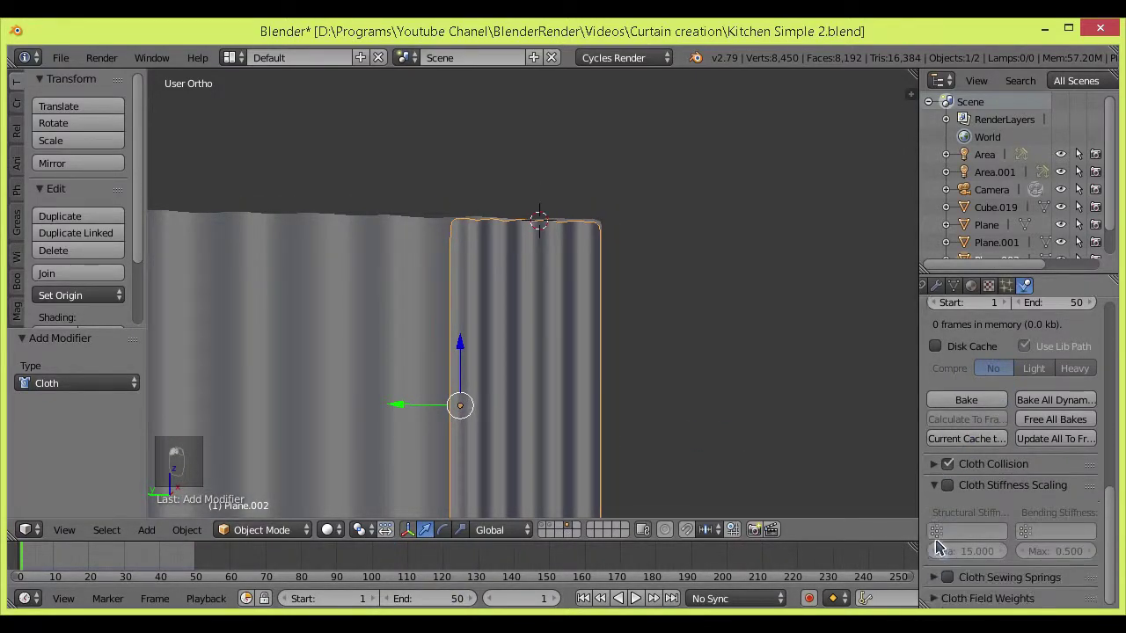
pyautogui.click(934, 465)
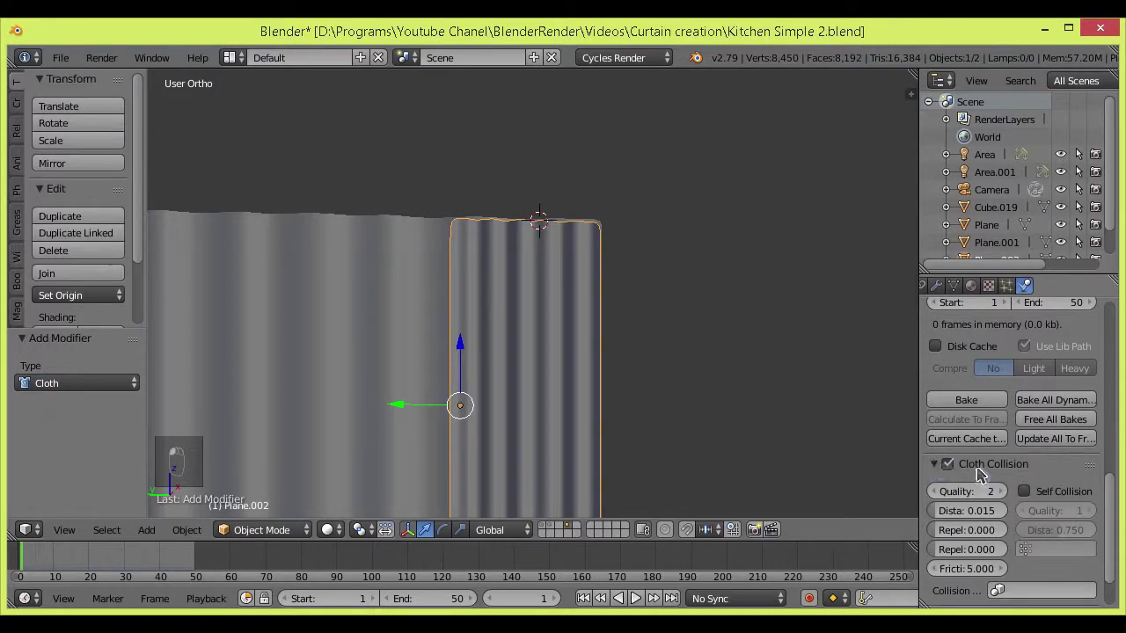
pyautogui.scroll(10, 1038, 510)
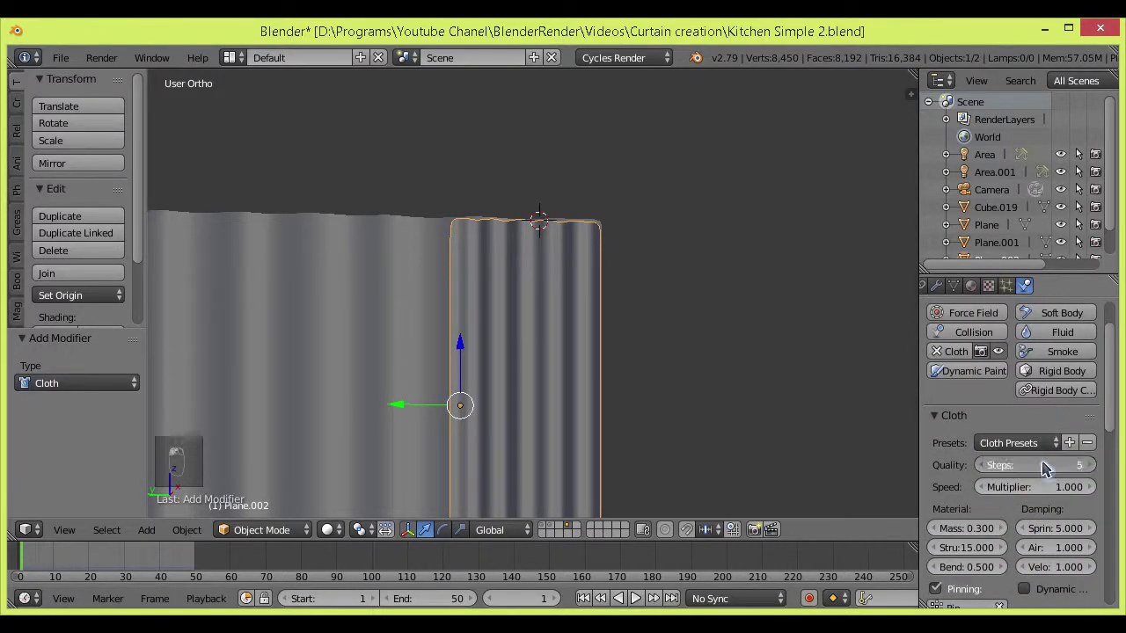
pyautogui.scroll(-6, 797, 455)
# Step: Bake the side panel's cloth simulation
pyautogui.moveTo(721, 396); pyautogui.dragTo(645, 384, button='middle')
pyautogui.scroll(3, 642, 389)
pyautogui.keyDown('shift'); pyautogui.moveTo(619, 443); pyautogui.dragTo(622, 417, button='middle'); pyautogui.keyUp('shift')
pyautogui.scroll(-7, 990, 485)
pyautogui.scroll(-3, 957, 539)
pyautogui.click(958, 471)
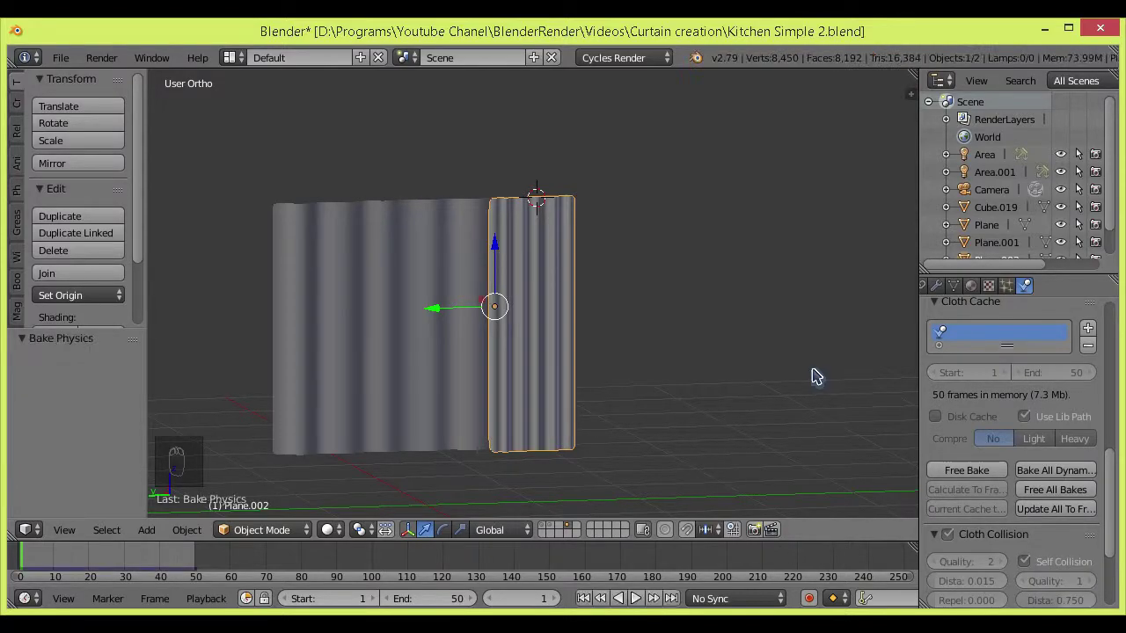
# Step: Play back the baked cloth simulation and examine how the side panel's folds and lower hem move
pyautogui.moveTo(622, 388); pyautogui.dragTo(641, 350, button='middle')
pyautogui.scroll(1, 662, 387)
pyautogui.keyDown('shift'); pyautogui.moveTo(670, 405); pyautogui.dragTo(683, 393, button='middle'); pyautogui.keyUp('shift')
pyautogui.keyDown('shift'); pyautogui.moveTo(647, 437); pyautogui.dragTo(666, 370, button='middle'); pyautogui.keyUp('shift')
pyautogui.click(635, 599)
pyautogui.click(626, 600)
pyautogui.scroll(4, 666, 370)
pyautogui.moveTo(676, 437); pyautogui.dragTo(607, 425, button='middle')
pyautogui.click(632, 598)
pyautogui.click(627, 598)
pyautogui.click(627, 598)
pyautogui.click(629, 598)
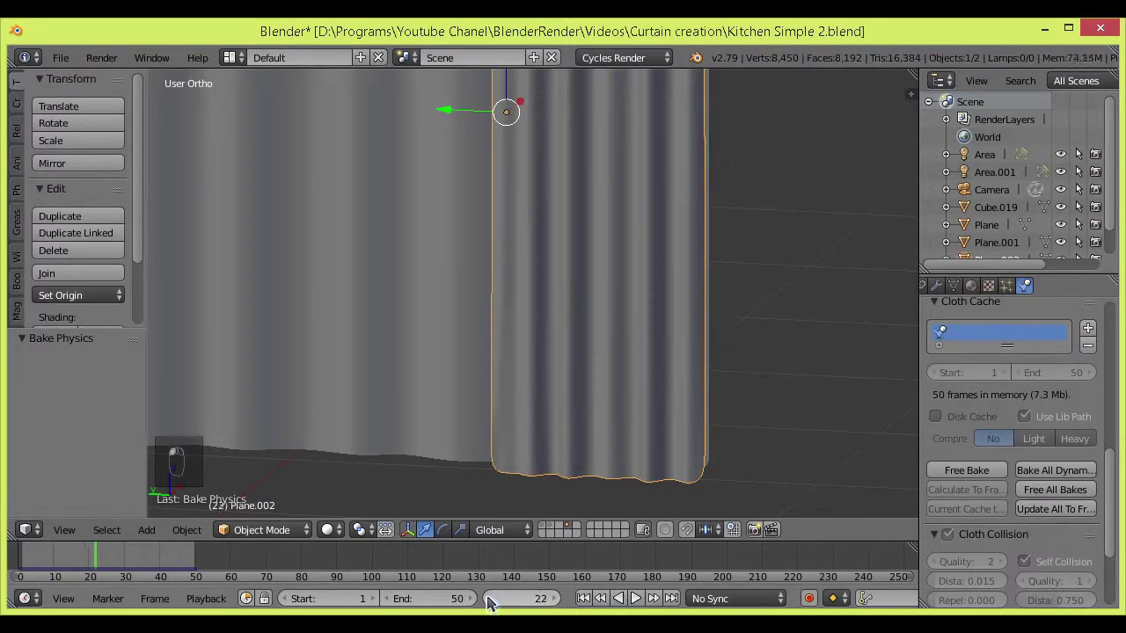
# Step: Compare the hem's shape across neighbouring frames and set the current frame to 20
pyautogui.moveTo(507, 512); pyautogui.dragTo(499, 417, button='middle')
pyautogui.scroll(6, 499, 417)
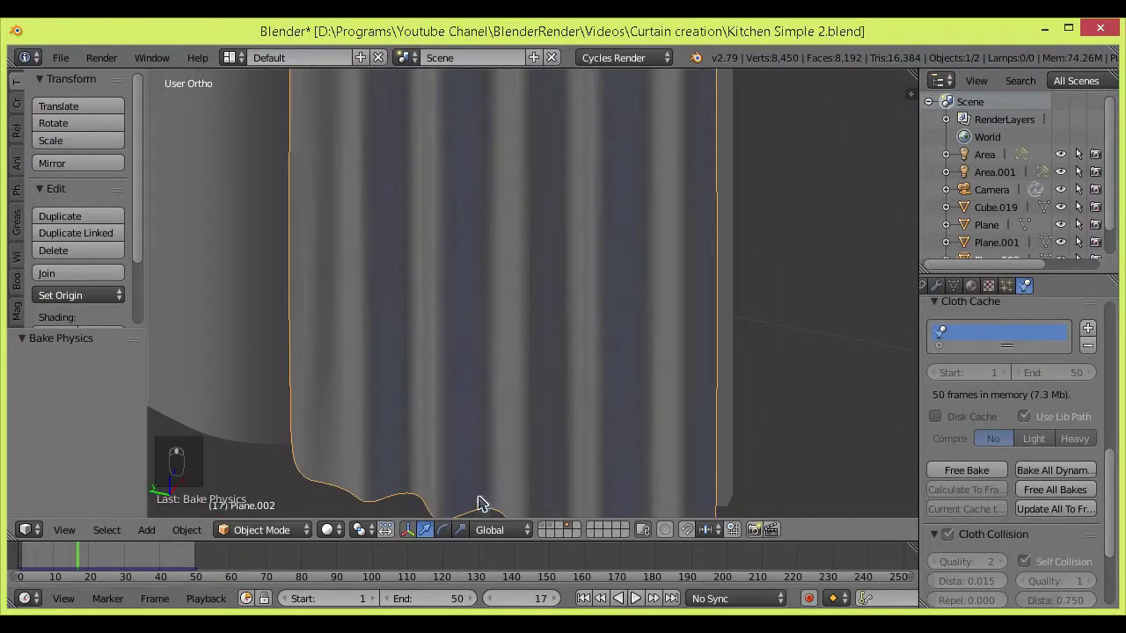
pyautogui.click(494, 599)
pyautogui.scroll(-5, 538, 333)
pyautogui.moveTo(538, 333); pyautogui.dragTo(589, 345, button='middle')
pyautogui.scroll(-2, 626, 288)
pyautogui.scroll(-2, 618, 369)
pyautogui.scroll(2, 512, 370)
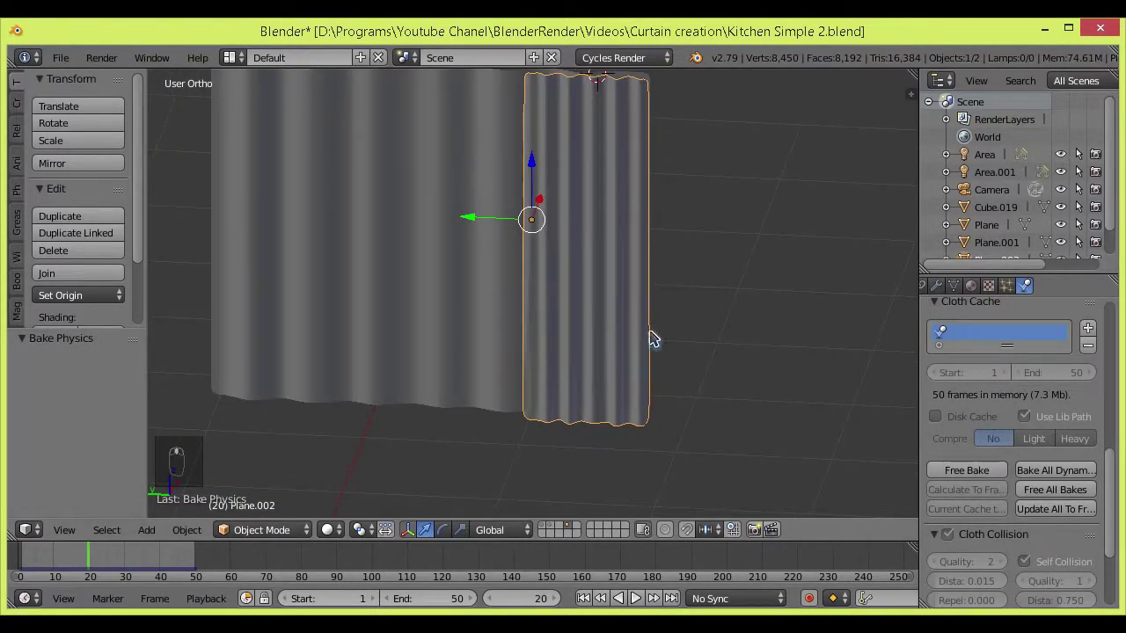
# Step: Duplicate the side panel and move the copy about 1.962 along Y to the opposite end of the wide curtain
pyautogui.hotkey('shift', 'd')
pyautogui.rightClick(665, 327)
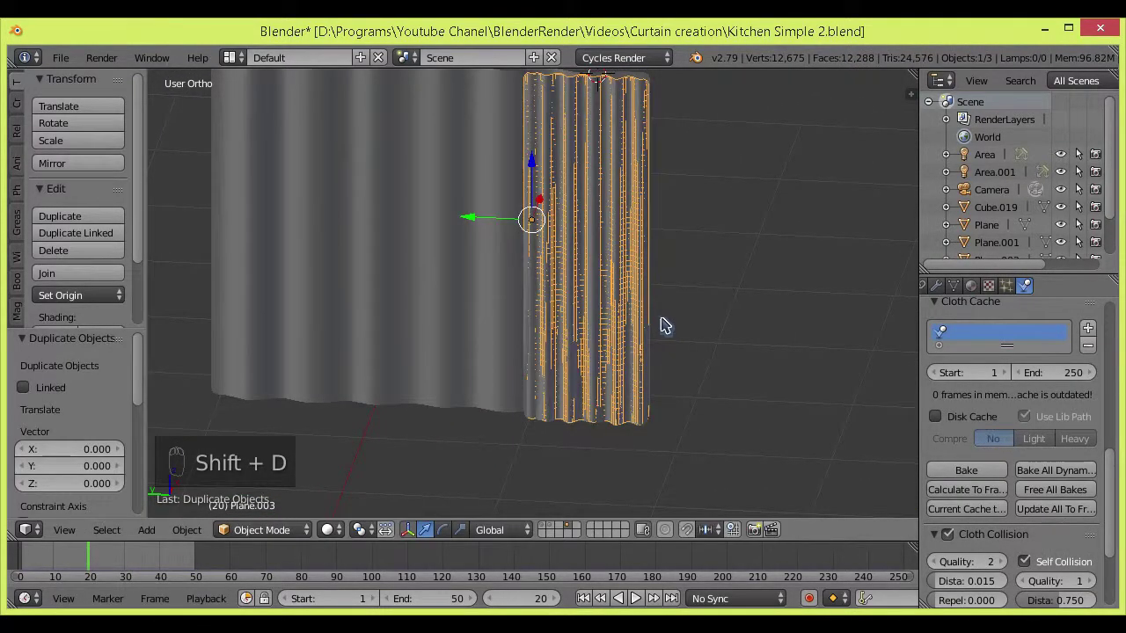
pyautogui.press('g')
pyautogui.press('y')
pyautogui.click(183, 251)
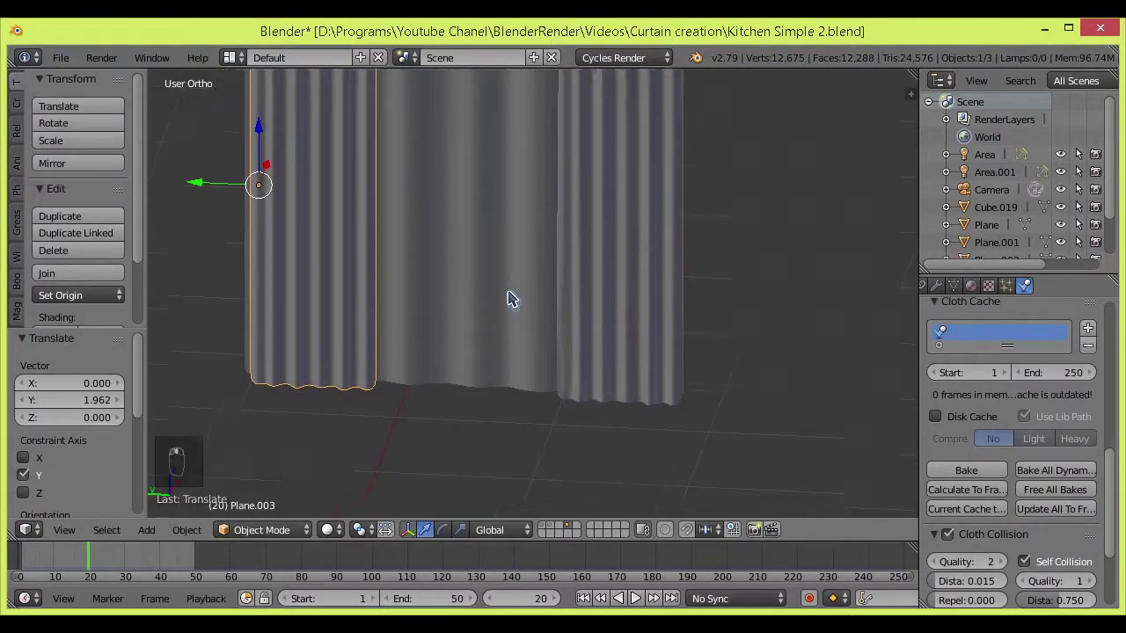
# Step: Convert the duplicated side panel to a plain mesh in its simulated shape at frame 20
pyautogui.keyDown('shift'); pyautogui.moveTo(595, 508); pyautogui.dragTo(599, 513, button='middle'); pyautogui.keyUp('shift')
pyautogui.hotkey('alt', 'c')
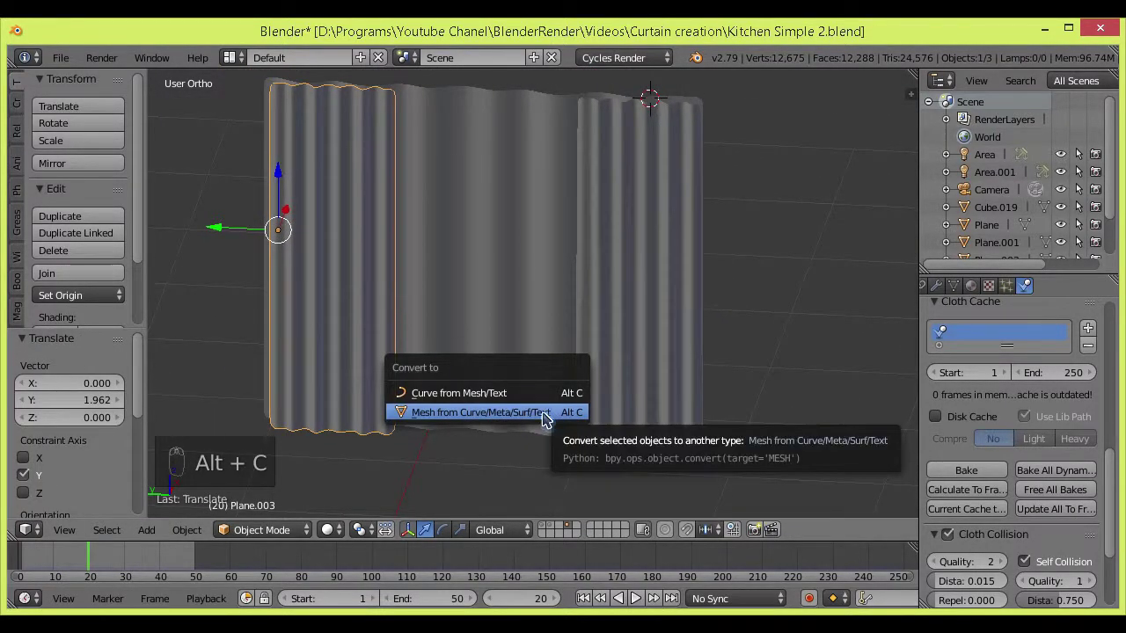
pyautogui.click(547, 417)
# Step: Select the original side panel, go to frame 45, and convert it to a plain mesh
pyautogui.rightClick(613, 331)
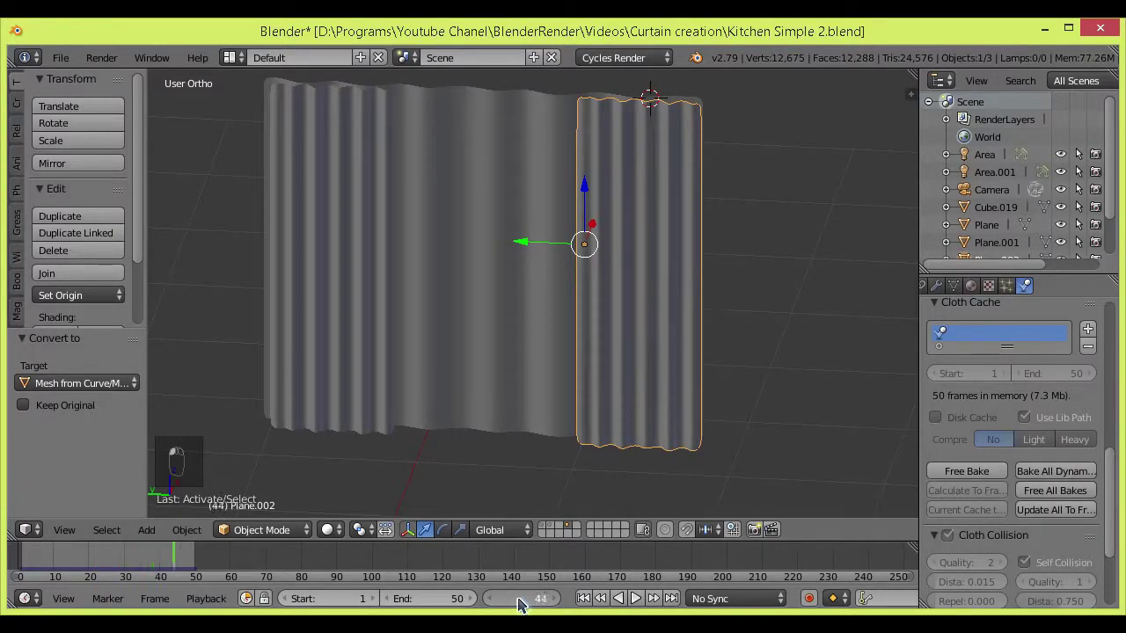
pyautogui.moveTo(536, 395)
pyautogui.mouseDown(button='middle')
pyautogui.moveTo(548, 326)
pyautogui.moveTo(603, 296)
pyautogui.moveTo(545, 356)
pyautogui.moveTo(572, 325)
pyautogui.moveTo(573, 341)
pyautogui.mouseUp(button='middle')
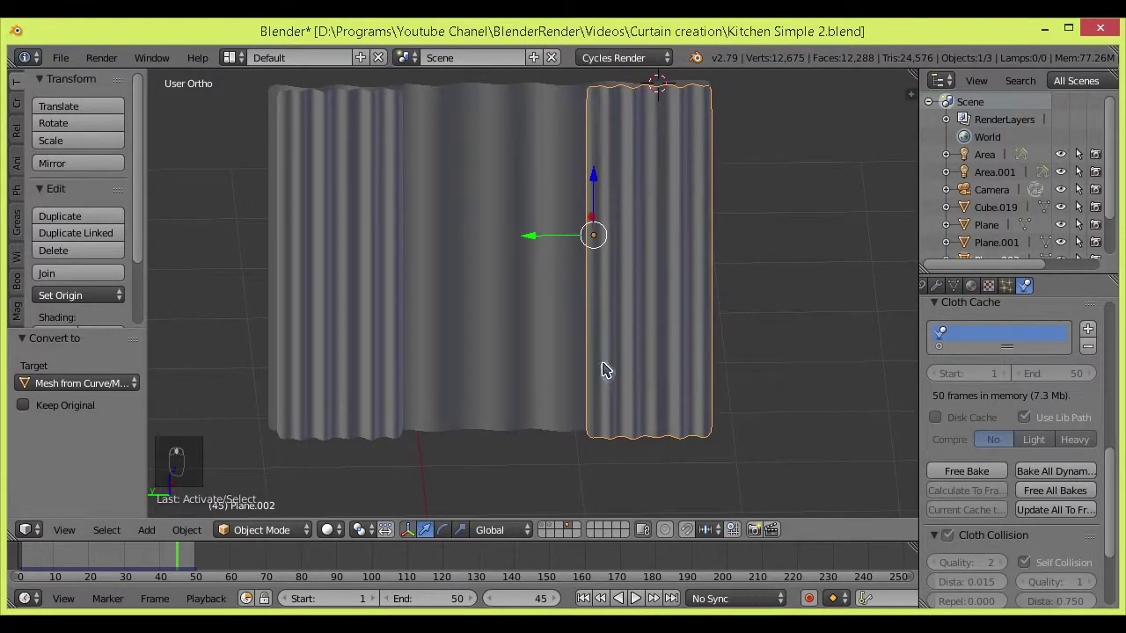
pyautogui.hotkey('alt', 'c')
pyautogui.click(604, 364)
pyautogui.scroll(-1, 604, 377)
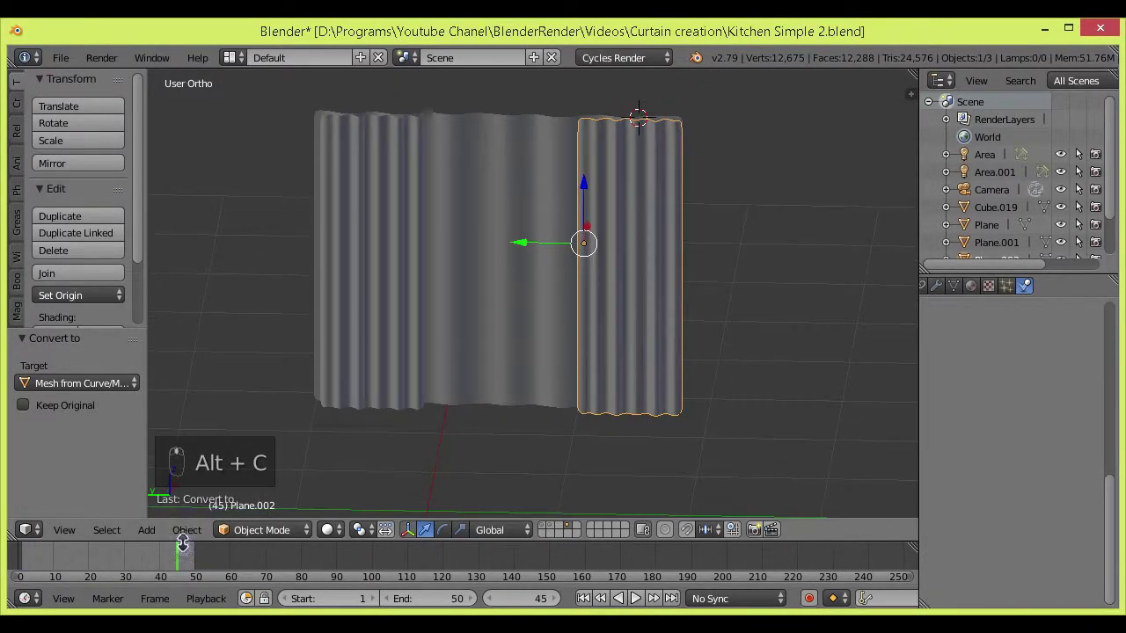
# Step: Collapse the Timeline area, hide the tool shelf, and deselect all objects in the left view
pyautogui.moveTo(910, 545); pyautogui.dragTo(900, 574)
pyautogui.scroll(-3, 782, 387)
pyautogui.moveTo(782, 388); pyautogui.dragTo(703, 388, button='middle')
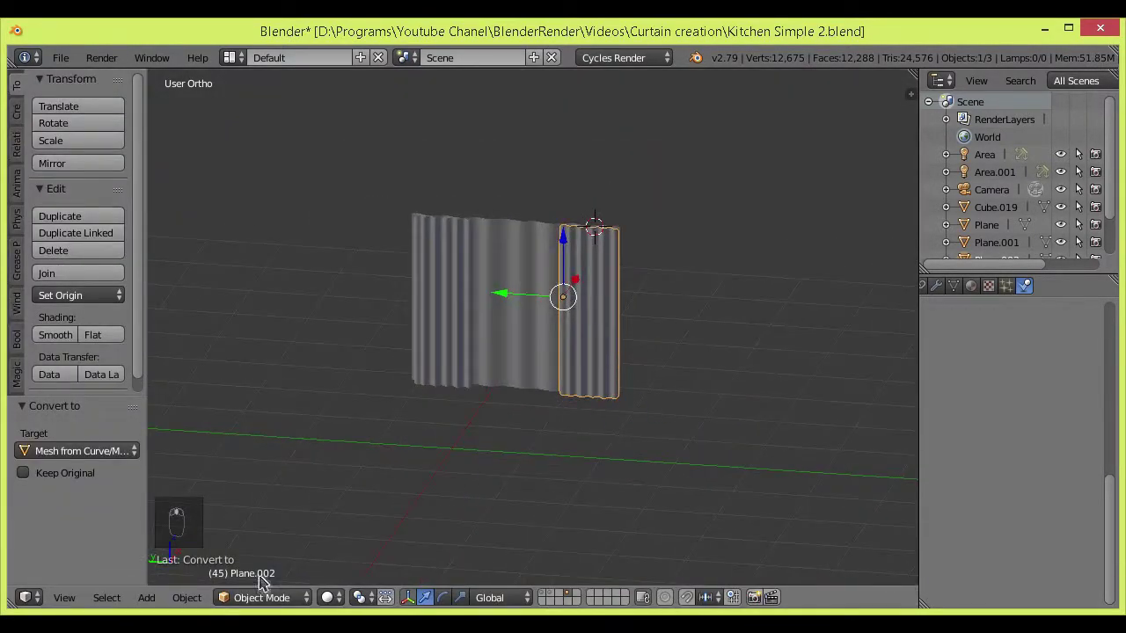
pyautogui.click(66, 603)
pyautogui.click(88, 428)
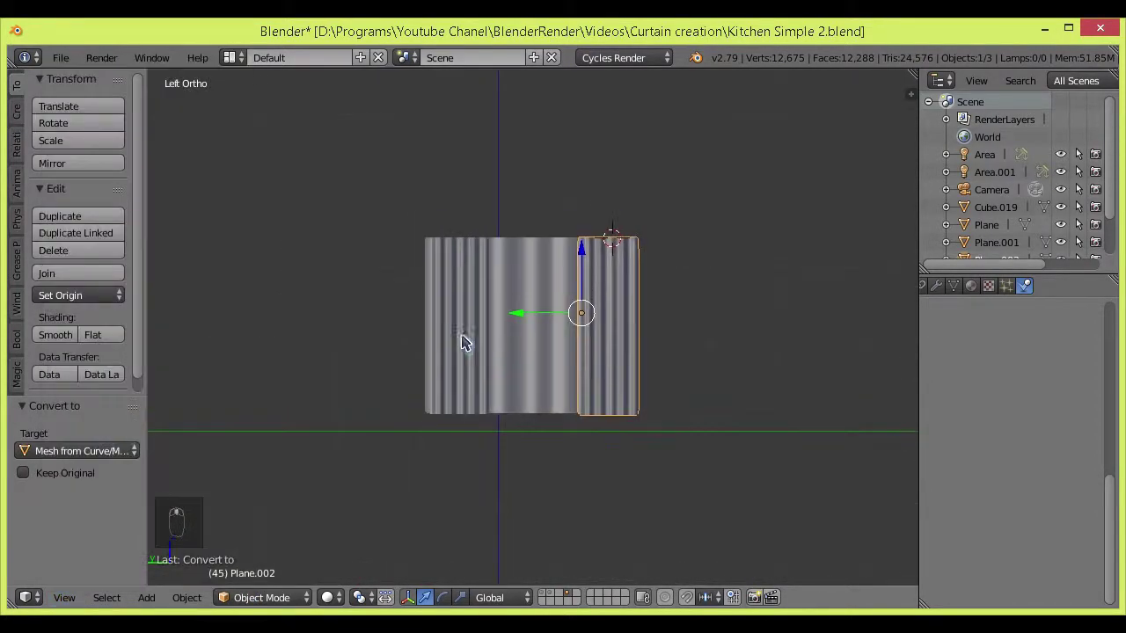
pyautogui.press('t')
pyautogui.press('a')
pyautogui.scroll(5, 590, 304)
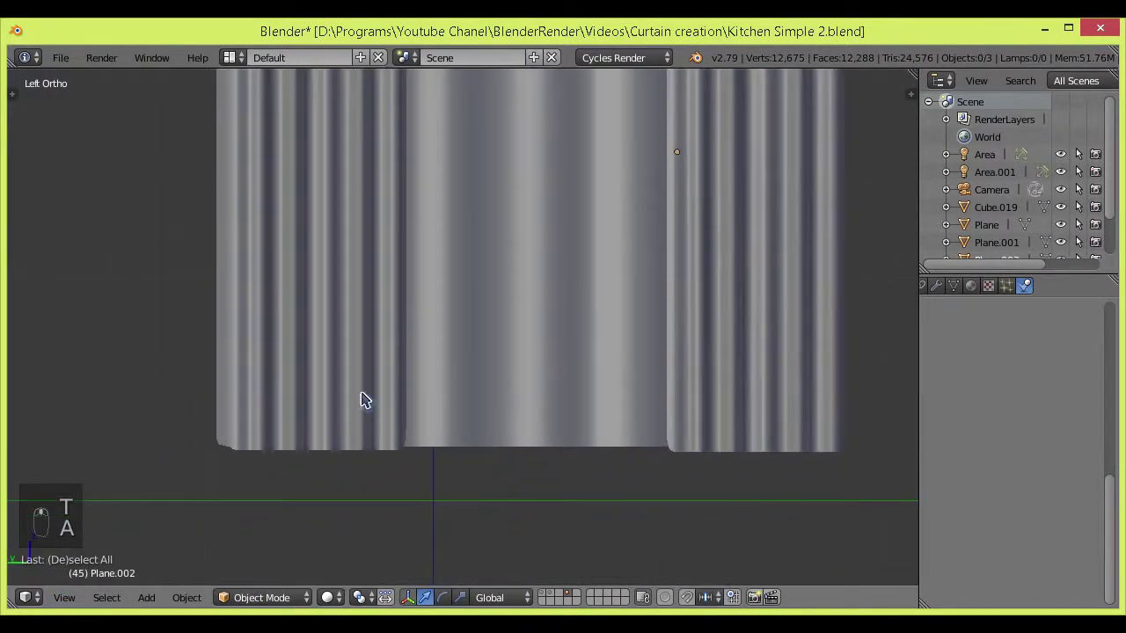
# Step: Shift the duplicated panel's mesh slightly outward along Y in Edit Mode, aligning it against the room wireframe from the left view
pyautogui.moveTo(457, 385); pyautogui.dragTo(505, 416, button='middle')
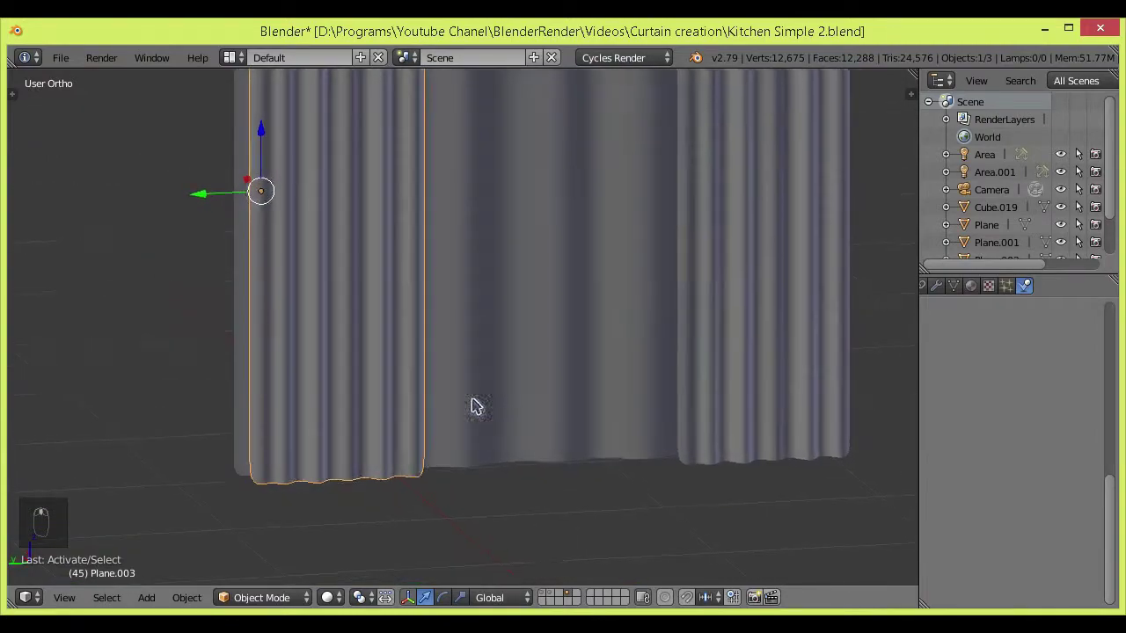
pyautogui.click(64, 597)
pyautogui.click(111, 432)
pyautogui.press('Tab')
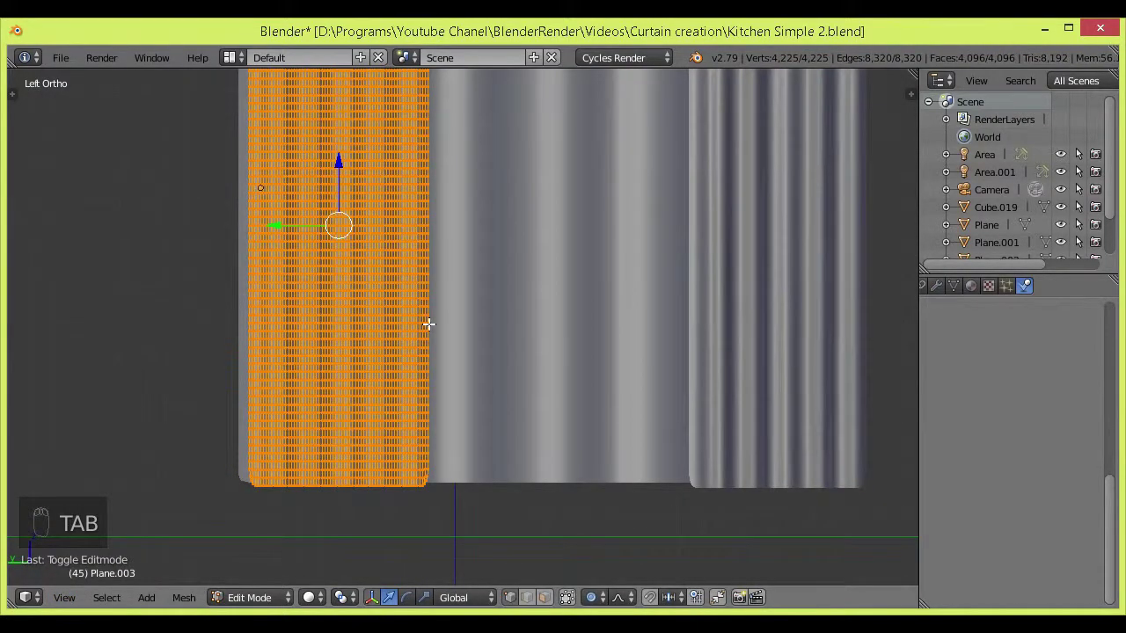
pyautogui.press('`')
pyautogui.keyDown('shift'); pyautogui.moveTo(446, 311); pyautogui.dragTo(475, 311, button='middle'); pyautogui.keyUp('shift')
pyautogui.press('z')
pyautogui.keyDown('shift'); pyautogui.moveTo(341, 344); pyautogui.dragTo(437, 334, button='middle'); pyautogui.keyUp('shift')
pyautogui.scroll(1, 437, 334)
pyautogui.moveTo(404, 192); pyautogui.dragTo(396, 192)
pyautogui.keyDown('shift'); pyautogui.moveTo(712, 301); pyautogui.dragTo(626, 312, button='middle'); pyautogui.keyUp('shift')
pyautogui.scroll(-4, 580, 365)
# Step: Hide the room layers again, restore solid shading, and return to Object Mode with the curtains deselected
pyautogui.press('Tab')
pyautogui.press('a')
pyautogui.press('a')
pyautogui.press('Tab')
pyautogui.press('`')
pyautogui.press('a')
pyautogui.press('a')
pyautogui.press('z')
pyautogui.moveTo(568, 347); pyautogui.dragTo(721, 283, button='middle')
pyautogui.press('Tab')
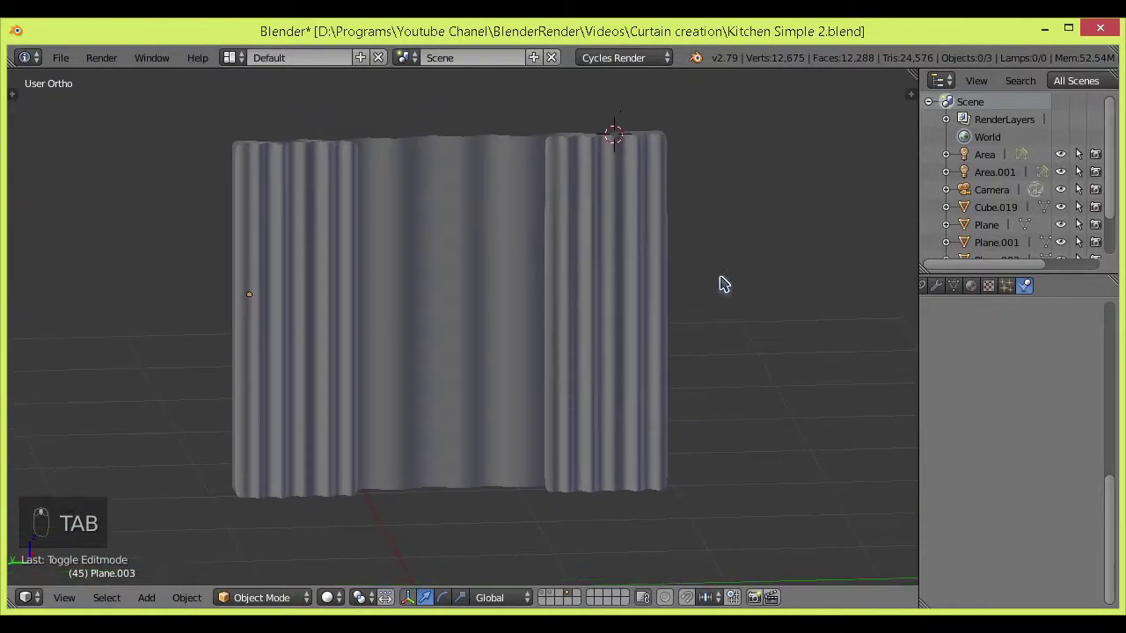
# Step: Split the 3D view vertically and turn the new area into a Node Editor with its properties region hidden
pyautogui.moveTo(903, 82); pyautogui.dragTo(519, 176)
pyautogui.click(536, 597)
pyautogui.click(572, 402)
pyautogui.moveTo(519, 413); pyautogui.dragTo(453, 405)
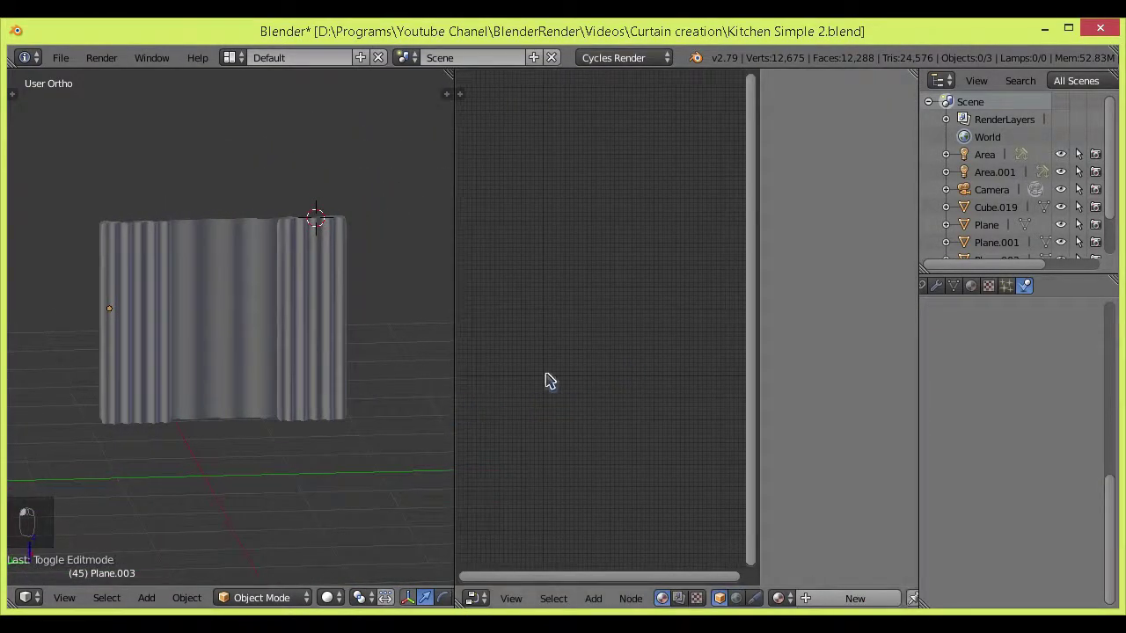
pyautogui.press('n')
# Step: Split the remaining 3D view horizontally and turn the upper area into a UV/Image Editor
pyautogui.moveTo(444, 83); pyautogui.dragTo(50, 322)
pyautogui.click(25, 315)
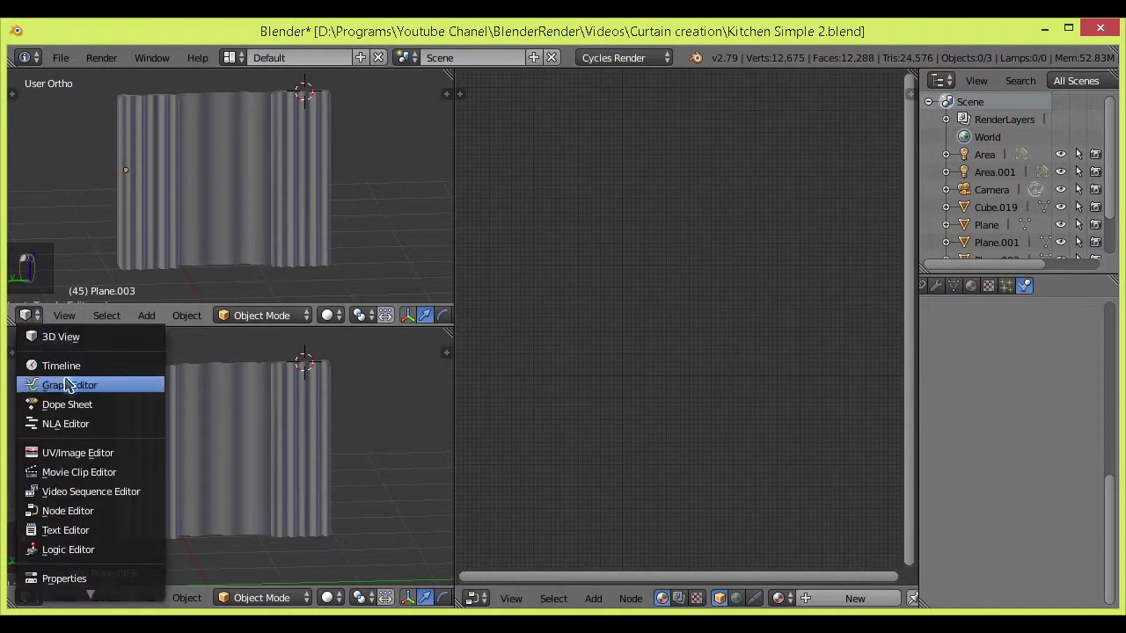
pyautogui.click(70, 450)
pyautogui.click(326, 316)
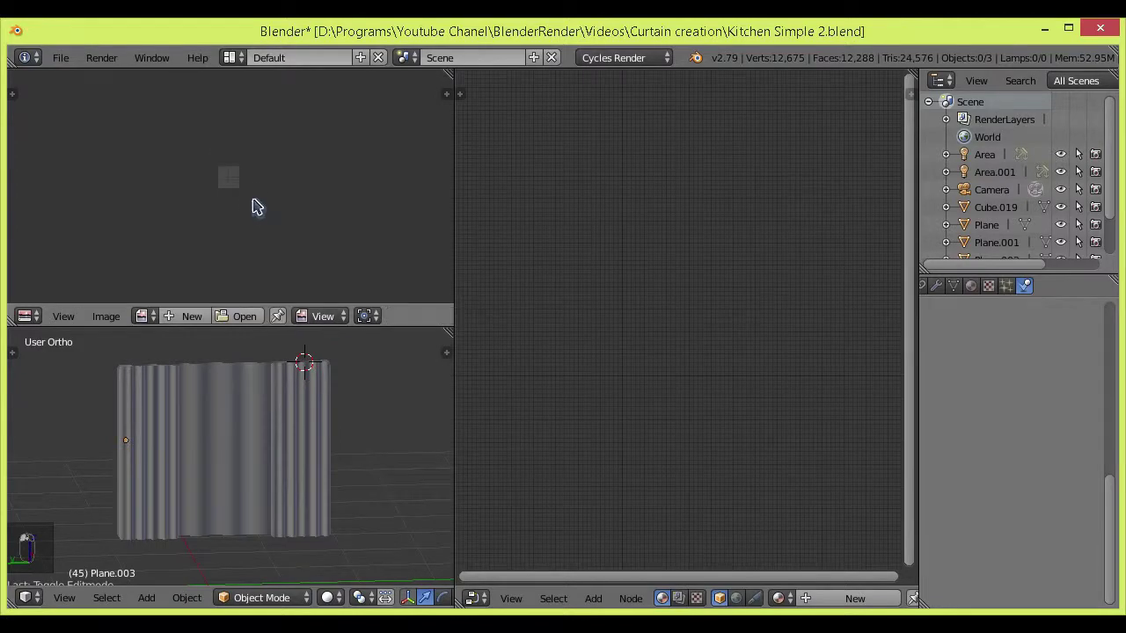
# Step: Save the scene under the file name Kitchen Simple 1.blend
pyautogui.hotkey('ctrl', 'shift', 's')
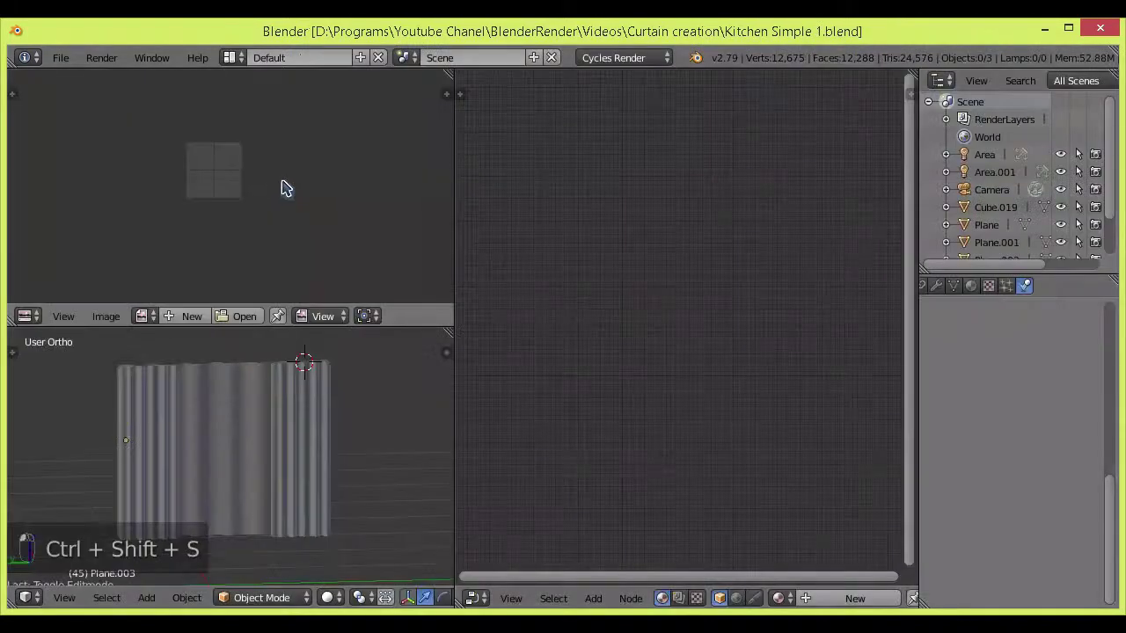
pyautogui.hotkey('ctrl', 'shift', 's')
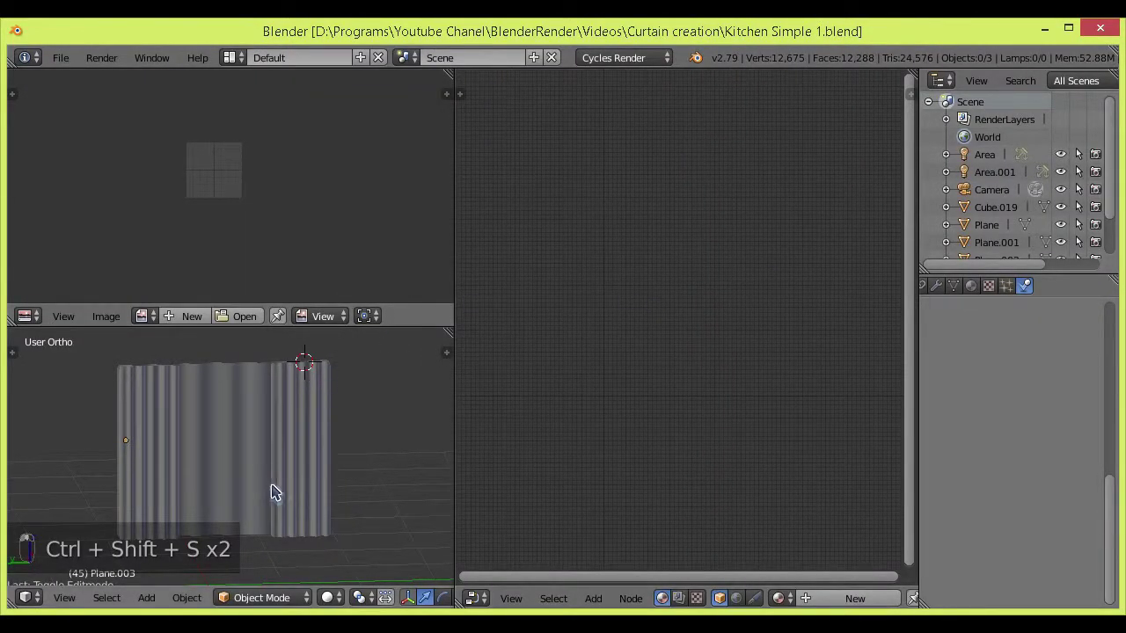
# Step: Put the right-hand curtain panel in Edit Mode and give it a new material
pyautogui.rightClick(294, 445)
pyautogui.press('Tab')
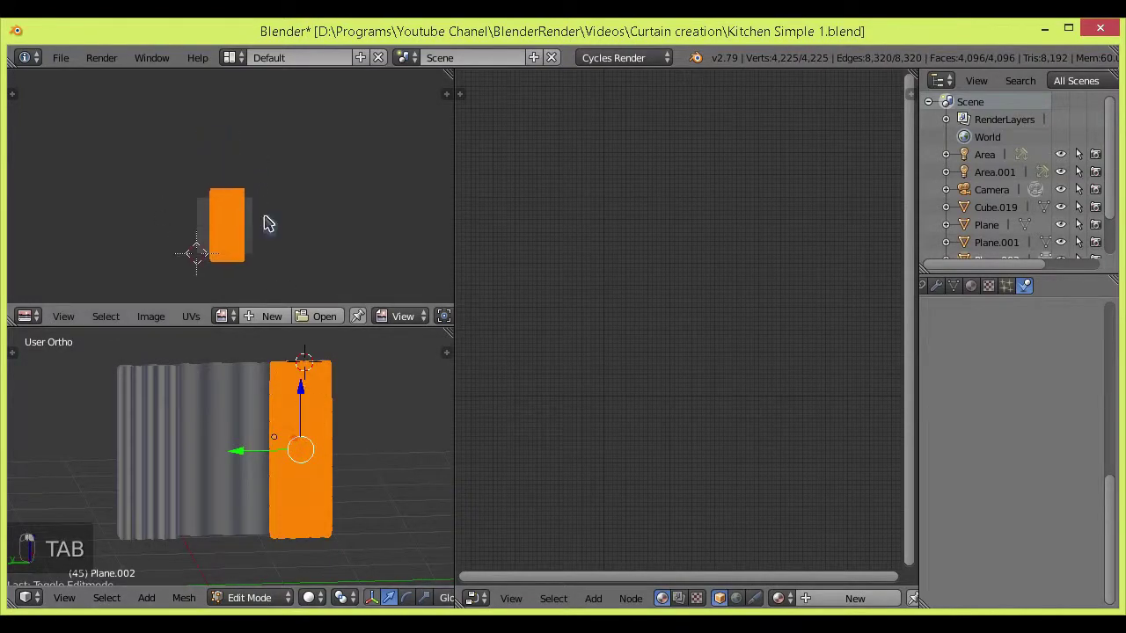
pyautogui.scroll(10, 269, 211)
pyautogui.scroll(-5, 269, 185)
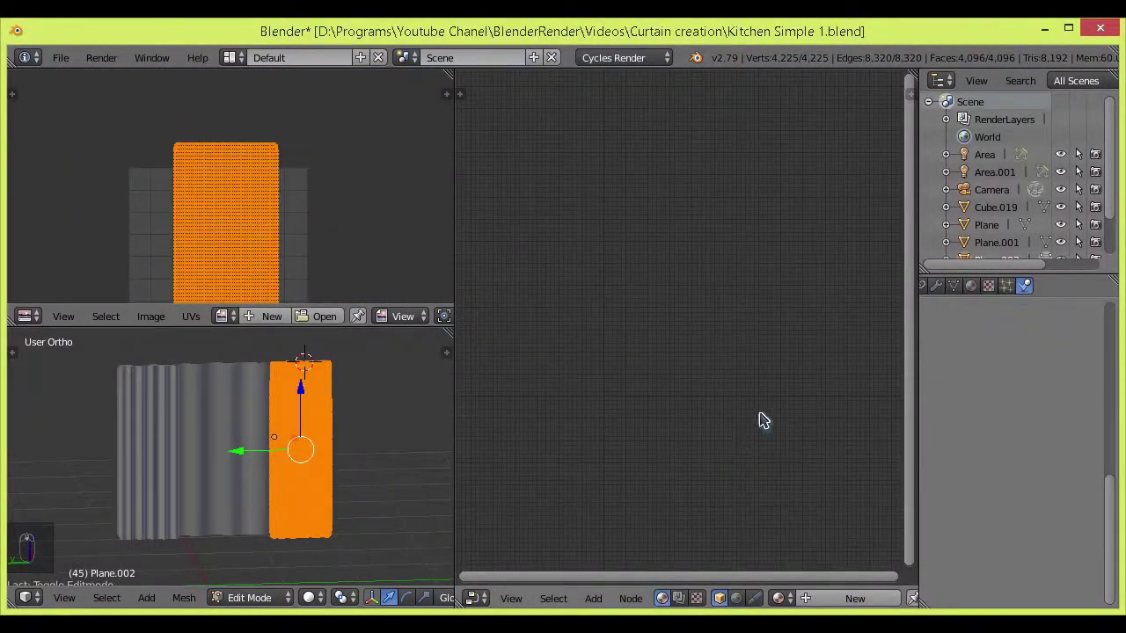
pyautogui.click(971, 285)
pyautogui.click(973, 424)
pyautogui.scroll(4, 716, 290)
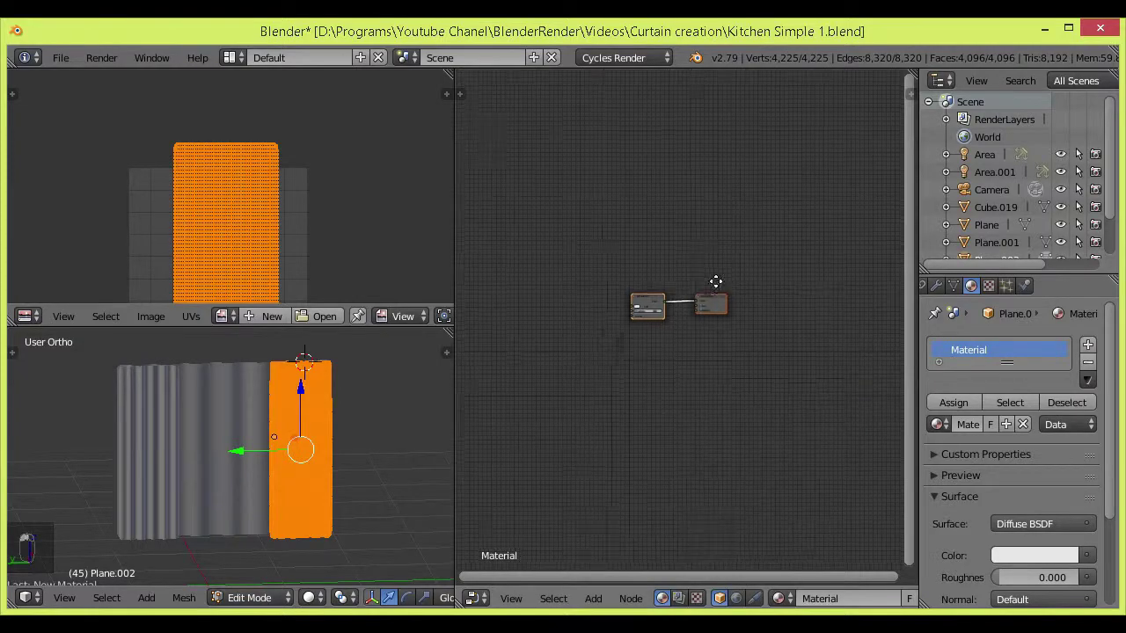
# Step: Insert a Mix Shader node between the Diffuse BSDF and the Material Output, and move the Diffuse BSDF clear of it
pyautogui.scroll(1, 721, 343)
pyautogui.moveTo(735, 329); pyautogui.dragTo(714, 339, button='middle')
pyautogui.scroll(-2, 705, 341)
pyautogui.hotkey('shift', 'a')
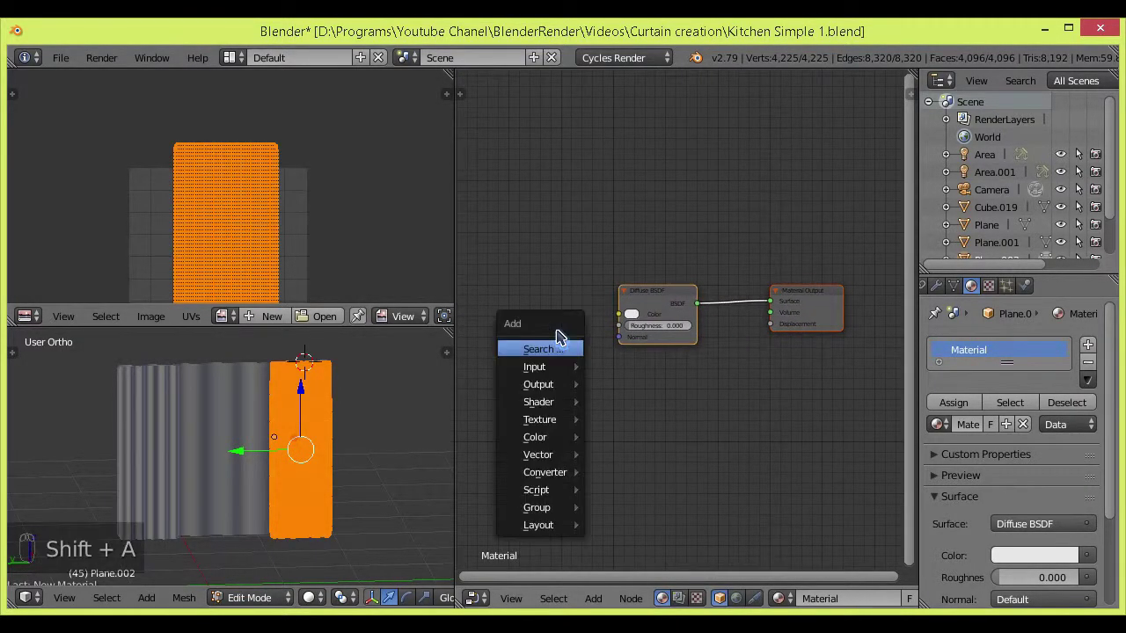
pyautogui.click(550, 350)
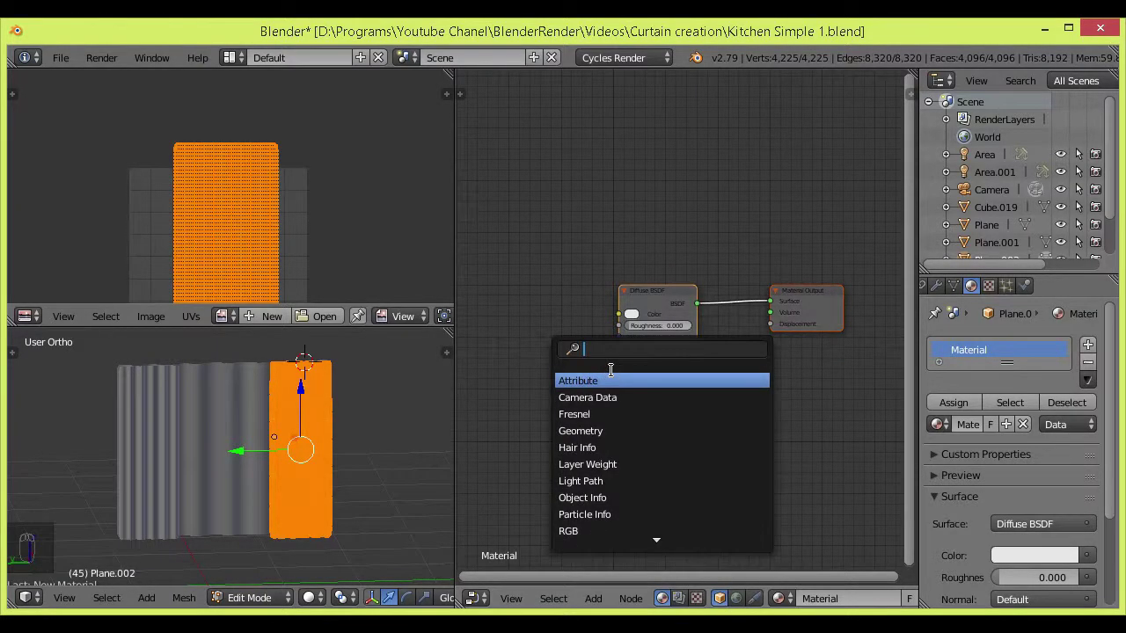
pyautogui.press('Return')
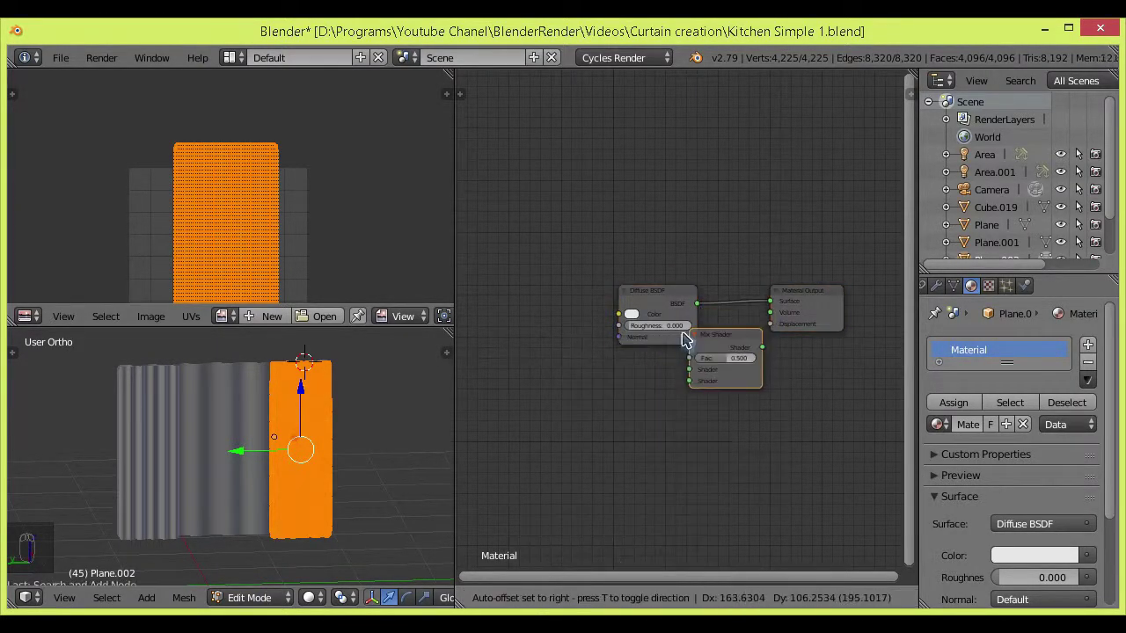
pyautogui.click(688, 313)
pyautogui.moveTo(616, 327); pyautogui.dragTo(641, 329)
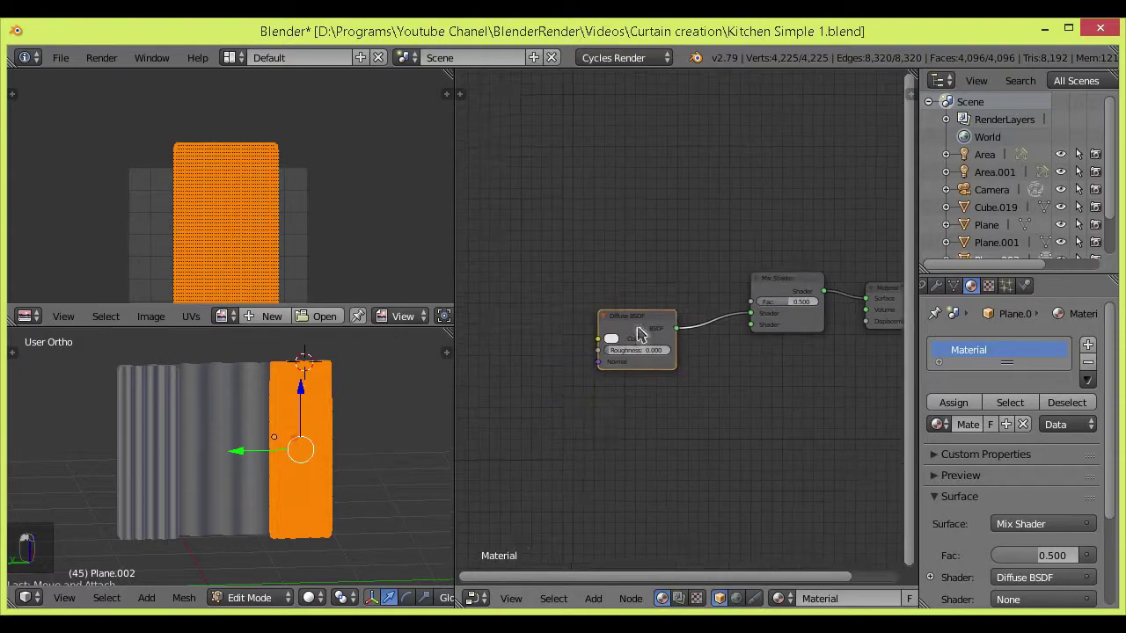
# Step: Add an Image Texture node and link its Color output to the Diffuse BSDF's Color input
pyautogui.hotkey('shift', 'a')
pyautogui.moveTo(532, 423)
pyautogui.click(632, 286)
pyautogui.click(533, 346)
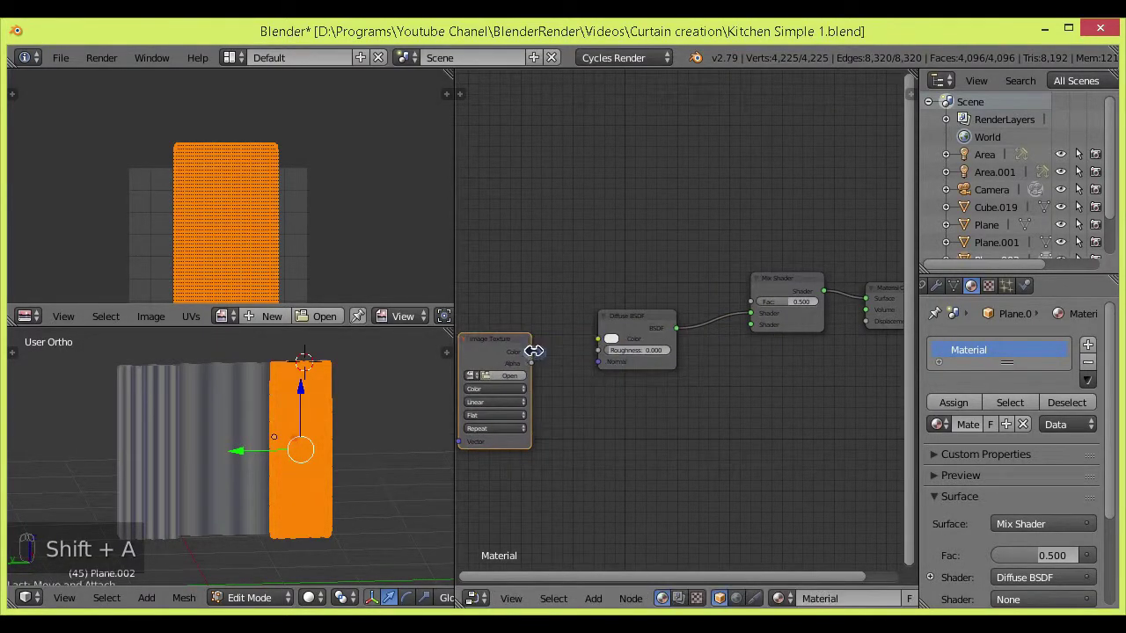
pyautogui.moveTo(530, 352); pyautogui.dragTo(598, 338)
# Step: Load the blue FabricDenim VAR1_6K.jpg image from the FabricDenim003\REGULAR\6K folder into the Image Texture node
pyautogui.click(507, 385)
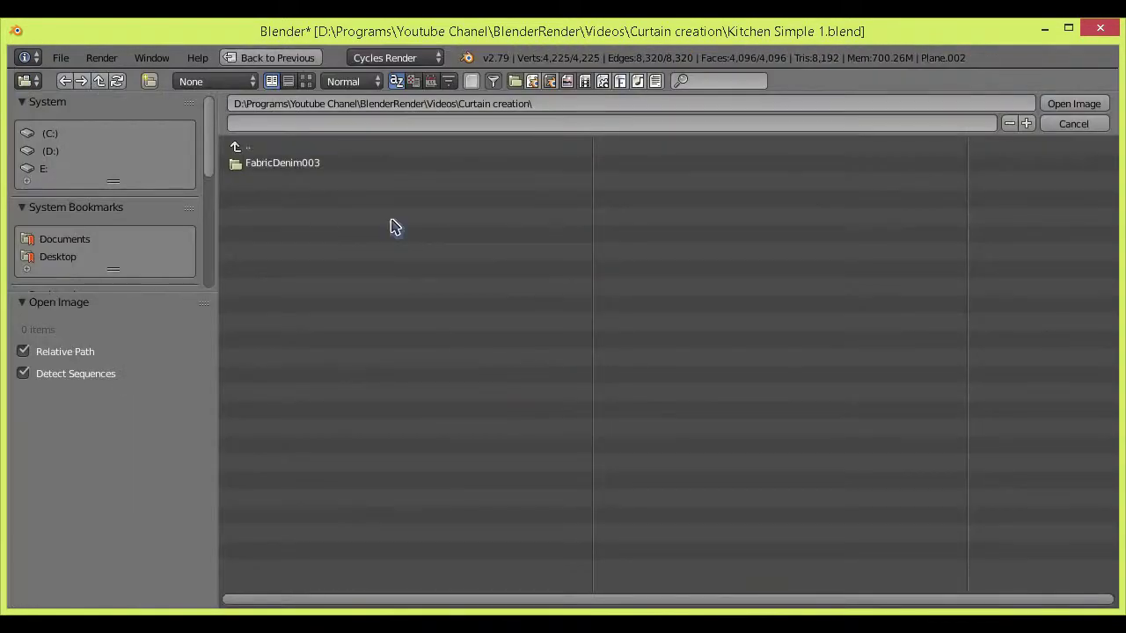
pyautogui.click(281, 165)
pyautogui.scroll(-5, 211, 186)
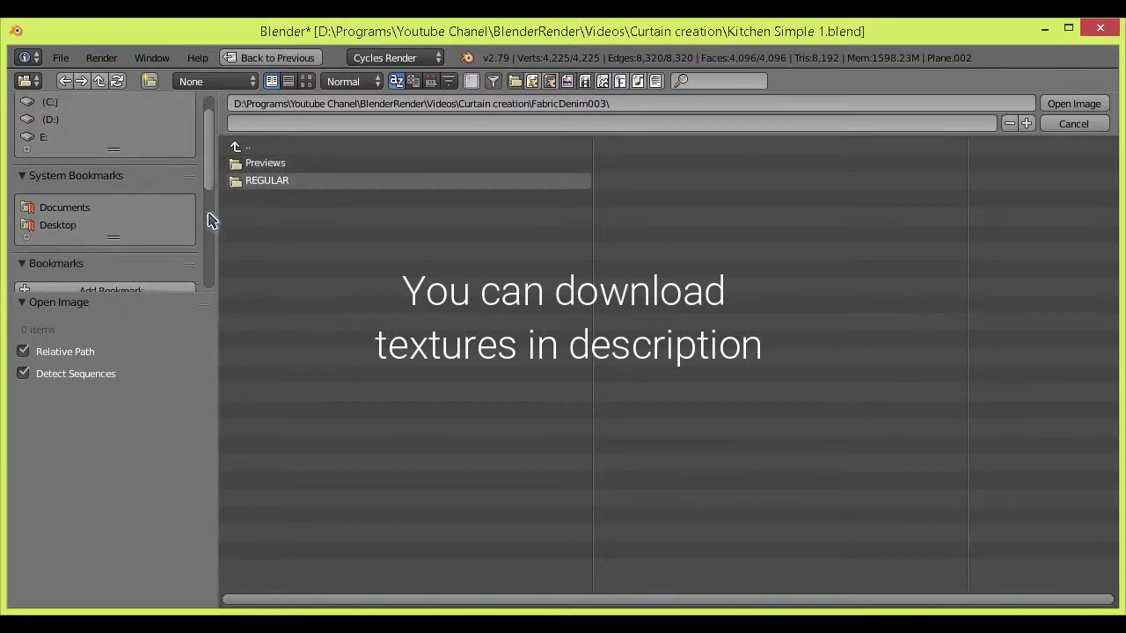
pyautogui.click(46, 261)
pyautogui.click(306, 81)
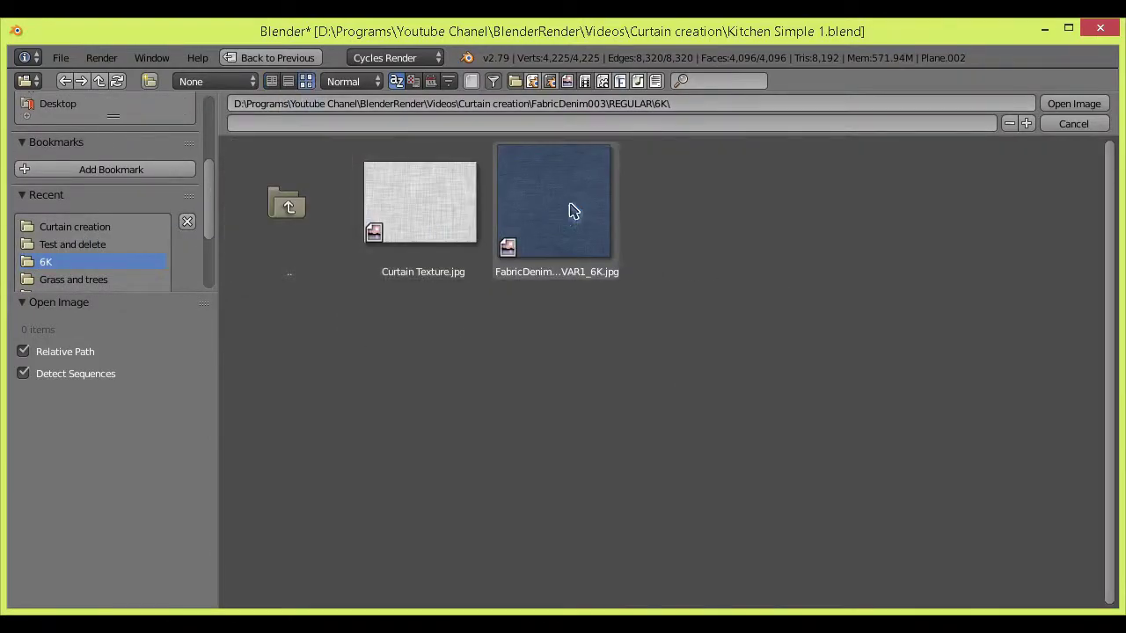
pyautogui.doubleClick(587, 192)
# Step: Add a Transparent BSDF below the Diffuse BSDF and link it to the Mix Shader's second Shader input
pyautogui.scroll(3, 616, 248)
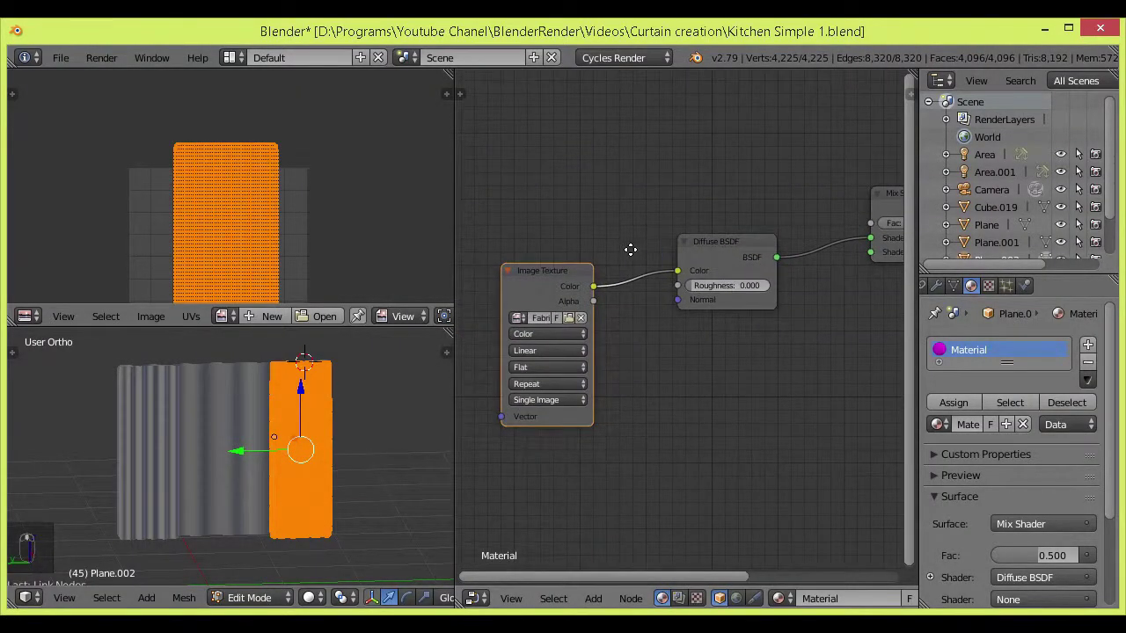
pyautogui.hotkey('shift', 'a')
pyautogui.click(607, 194)
pyautogui.write('tra')
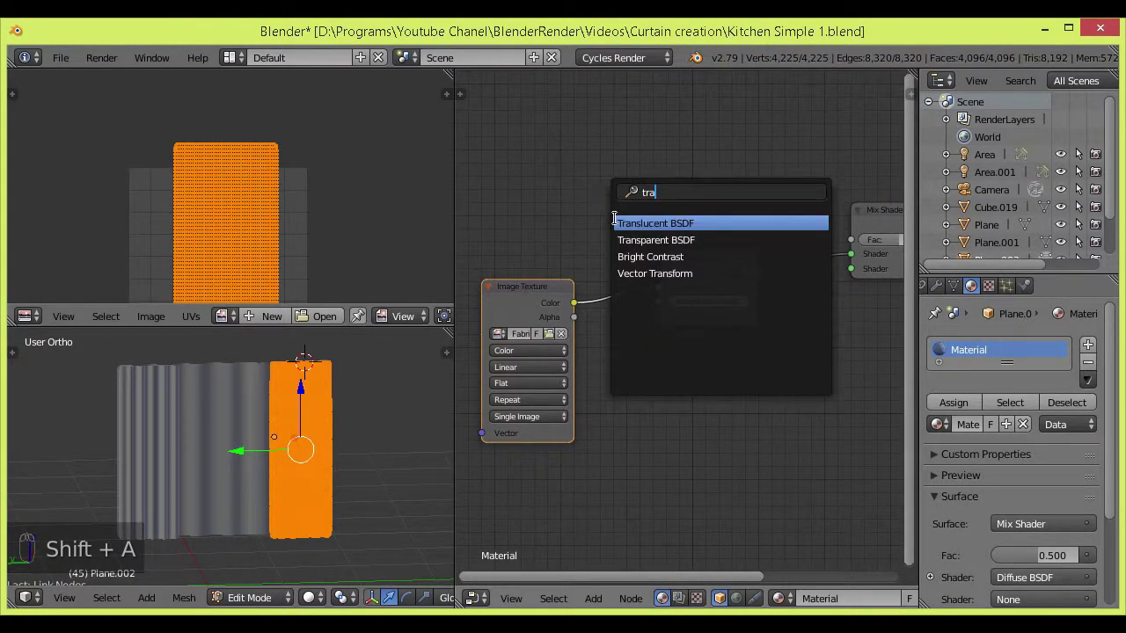
pyautogui.press('Down')
pyautogui.press('Return')
pyautogui.click(683, 402)
pyautogui.moveTo(666, 397); pyautogui.dragTo(763, 296)
# Step: Set the Transparent BSDF's colour to grey, the Mix Shader's Fac to 0.182 and the Diffuse roughness to 0.492
pyautogui.click(590, 410)
pyautogui.moveTo(698, 267); pyautogui.dragTo(692, 262)
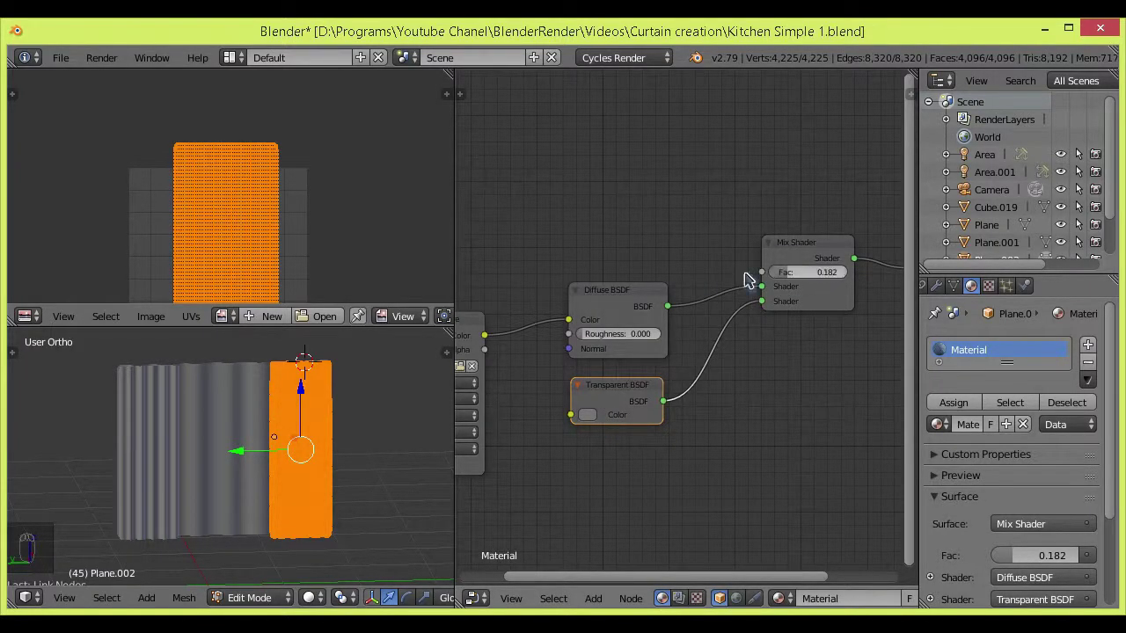
pyautogui.moveTo(593, 349); pyautogui.dragTo(651, 355, button='middle')
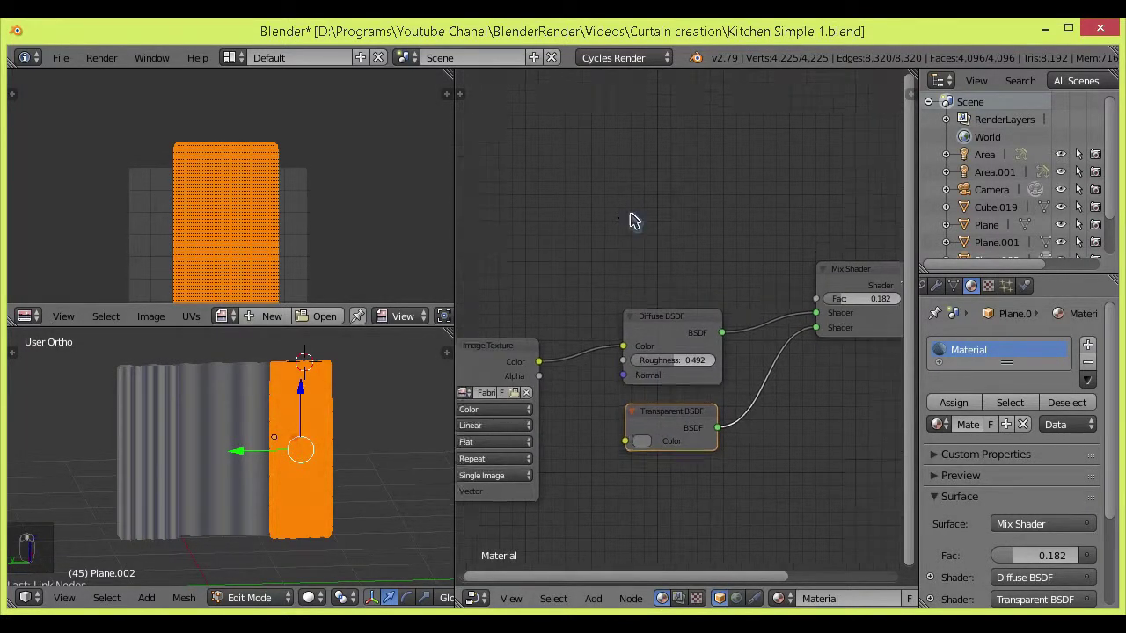
# Step: Add a Light Path node ahead of the Image Texture node
pyautogui.scroll(-3, 554, 276)
pyautogui.hotkey('shift', 'a')
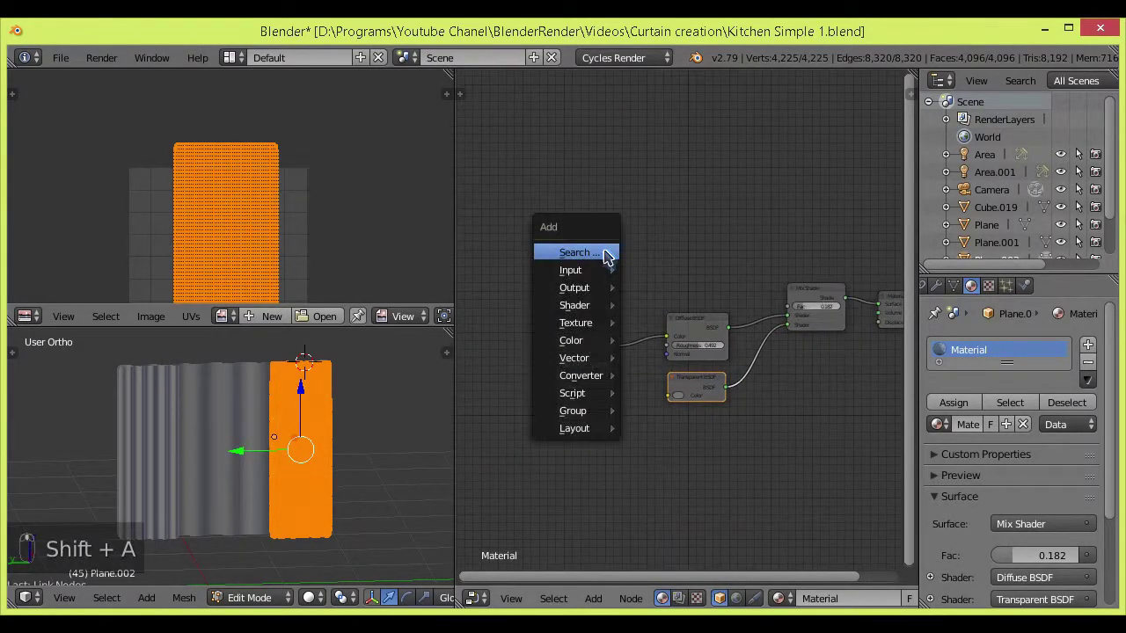
pyautogui.click(603, 253)
pyautogui.write('ligh')
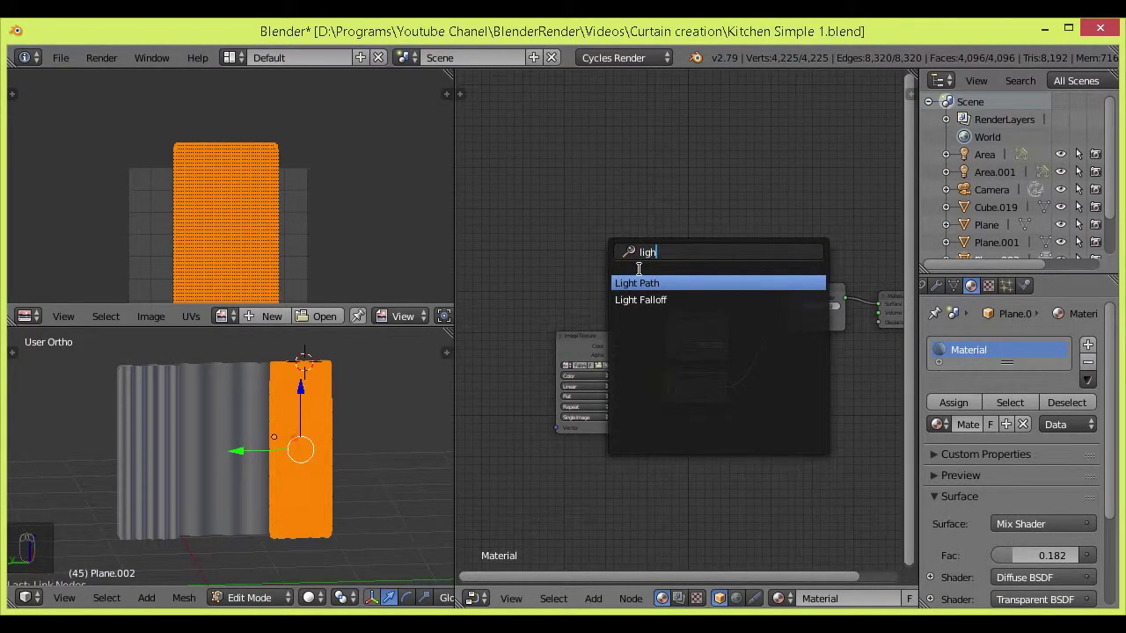
pyautogui.click(661, 284)
pyautogui.click(489, 229)
pyautogui.scroll(3, 590, 307)
# Step: Duplicate the Mix Shader and the Transparent BSDF, and link the two duplicates together
pyautogui.moveTo(598, 262); pyautogui.dragTo(651, 280, button='middle')
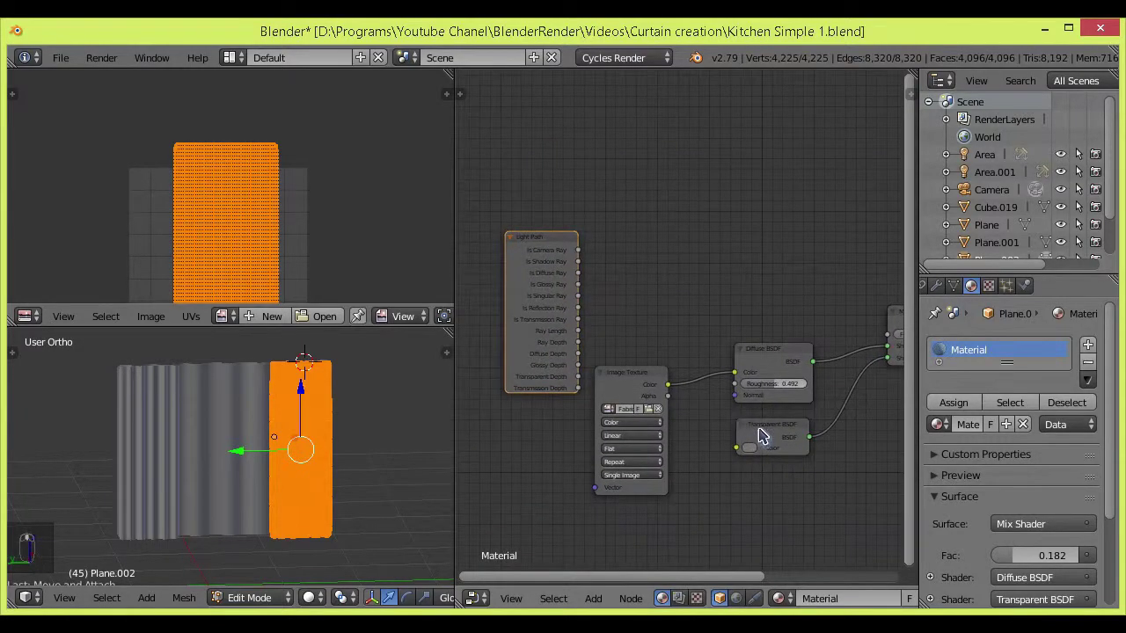
pyautogui.moveTo(910, 321); pyautogui.dragTo(856, 323, button='middle')
pyautogui.hotkey('shift', 'd')
pyautogui.click(803, 271)
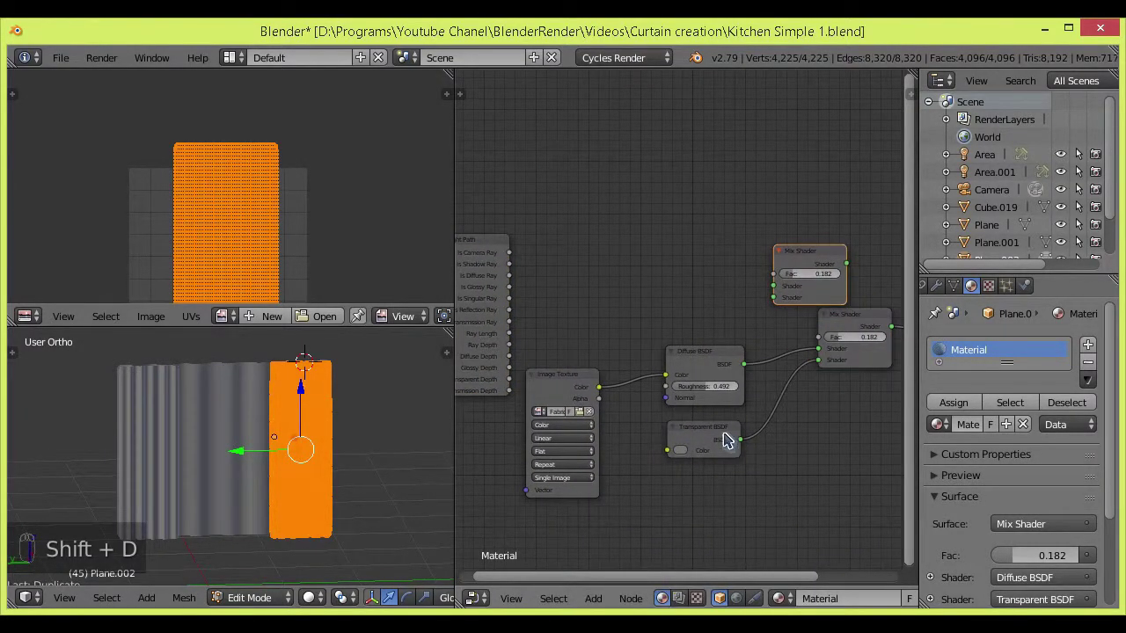
pyautogui.hotkey('shift', 'd')
pyautogui.click(633, 319)
pyautogui.moveTo(647, 319); pyautogui.dragTo(687, 318)
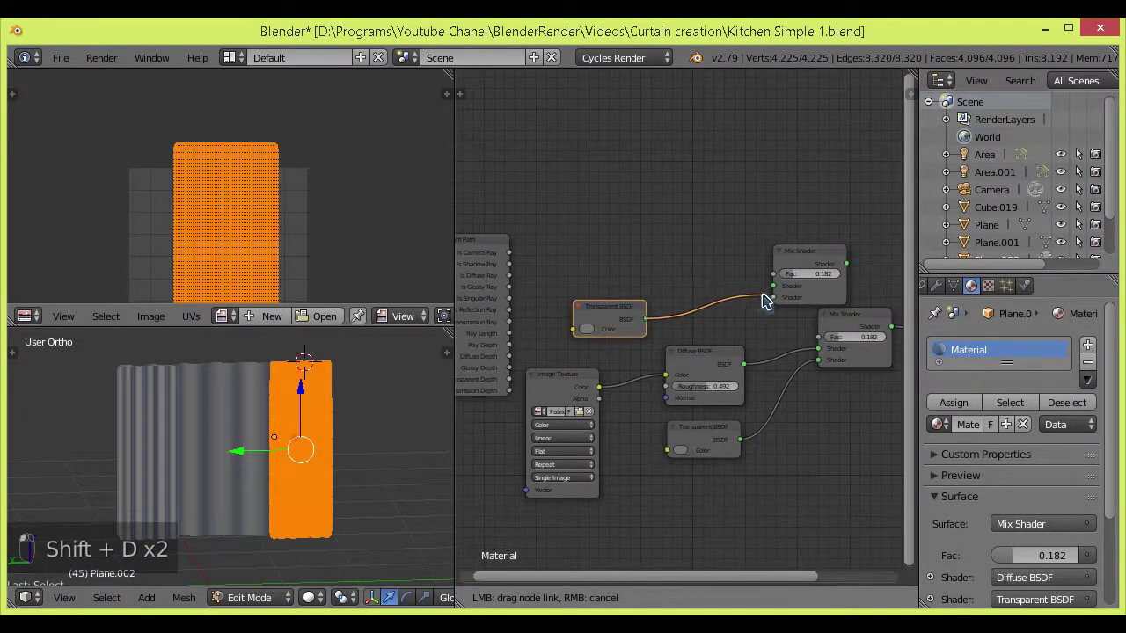
pyautogui.moveTo(772, 289); pyautogui.dragTo(773, 288)
# Step: Arrange the duplicated Mix Shader before the Material Output, with the Transparent BSDF in its first Shader input and the original Mix Shader in its second
pyautogui.moveTo(753, 320); pyautogui.dragTo(636, 337, button='middle')
pyautogui.moveTo(703, 283); pyautogui.dragTo(790, 292)
pyautogui.moveTo(743, 332); pyautogui.dragTo(701, 359)
pyautogui.moveTo(851, 344); pyautogui.dragTo(877, 333)
pyautogui.moveTo(794, 282); pyautogui.dragTo(794, 307)
pyautogui.moveTo(845, 339); pyautogui.dragTo(752, 351)
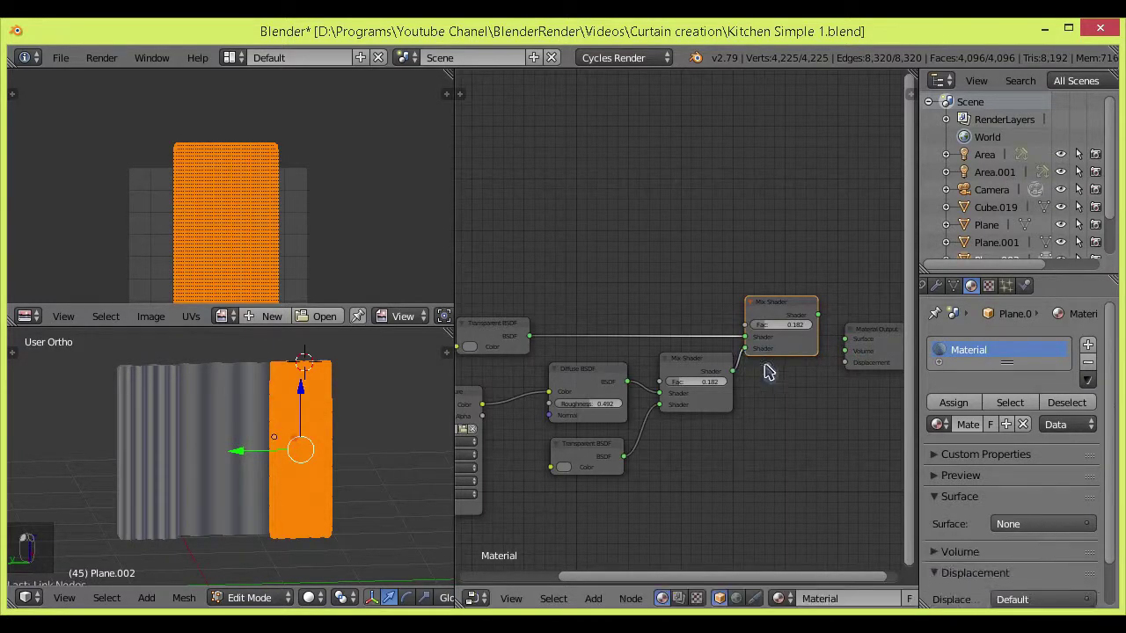
# Step: Link the duplicated Mix Shader's output to the Material Output's Surface input
pyautogui.moveTo(777, 384); pyautogui.dragTo(736, 354, button='middle')
pyautogui.scroll(6, 721, 353)
pyautogui.moveTo(754, 236); pyautogui.dragTo(761, 256)
pyautogui.moveTo(839, 319); pyautogui.dragTo(809, 319, button='middle')
pyautogui.moveTo(809, 282); pyautogui.dragTo(843, 298)
# Step: Link the Light Path's Is Camera Ray output to the Fac input of the final Mix Shader, leaving the Transparent BSDF's Color input unlinked
pyautogui.scroll(-2, 841, 234)
pyautogui.keyDown('ctrl'); pyautogui.hscroll(-8, 774, 225); pyautogui.keyUp('ctrl')
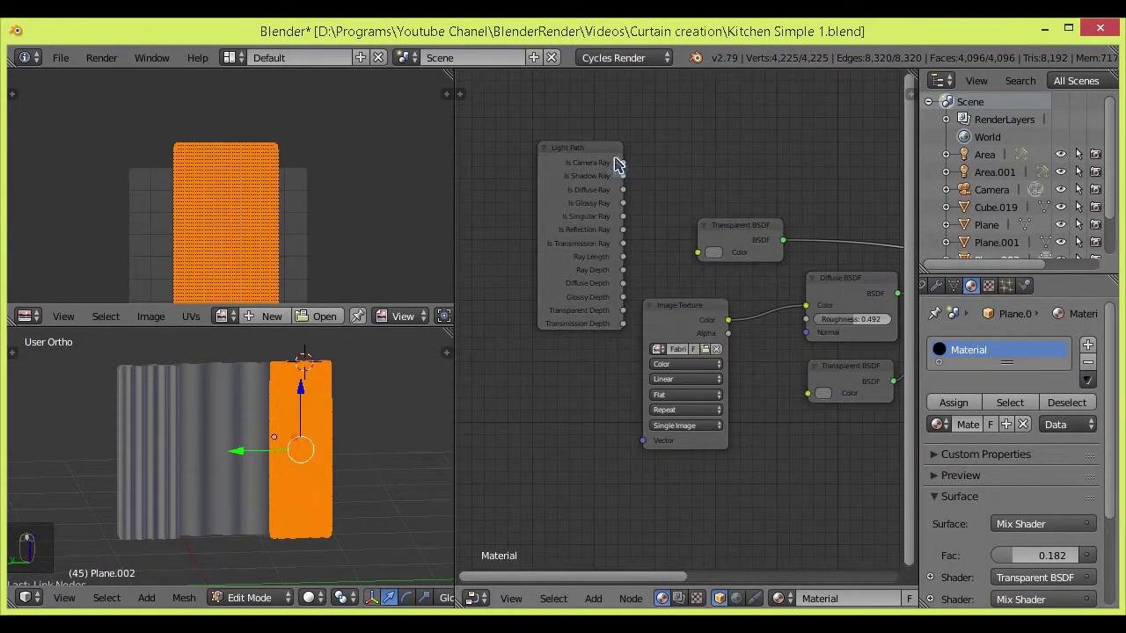
pyautogui.moveTo(619, 167); pyautogui.dragTo(651, 193)
pyautogui.moveTo(704, 255); pyautogui.dragTo(705, 255)
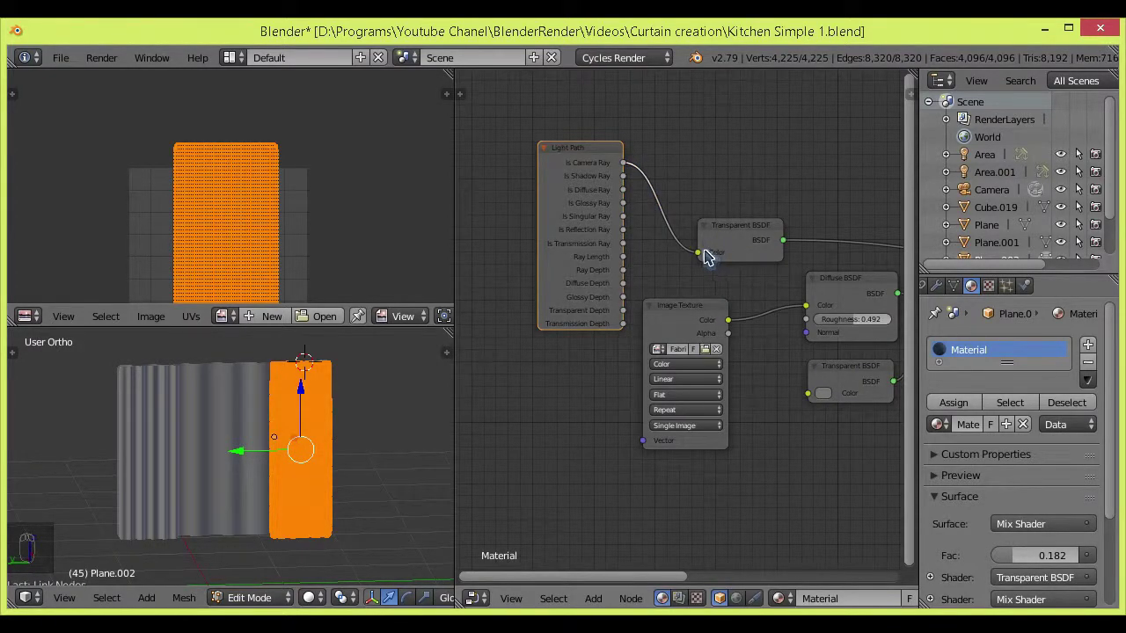
pyautogui.keyDown('ctrl'); pyautogui.hscroll(3, 616, 253); pyautogui.keyUp('ctrl')
pyautogui.scroll(-3, 674, 213)
pyautogui.moveTo(556, 279); pyautogui.dragTo(812, 280)
# Step: Set the colour of the duplicated Transparent BSDF to white
pyautogui.scroll(2, 703, 264)
pyautogui.click(648, 250)
pyautogui.moveTo(738, 132)
pyautogui.mouseDown()
pyautogui.moveTo(746, 145)
pyautogui.moveTo(737, 134)
pyautogui.mouseUp()
pyautogui.moveTo(642, 248); pyautogui.dragTo(553, 286, button='middle')
pyautogui.scroll(-4, 748, 278)
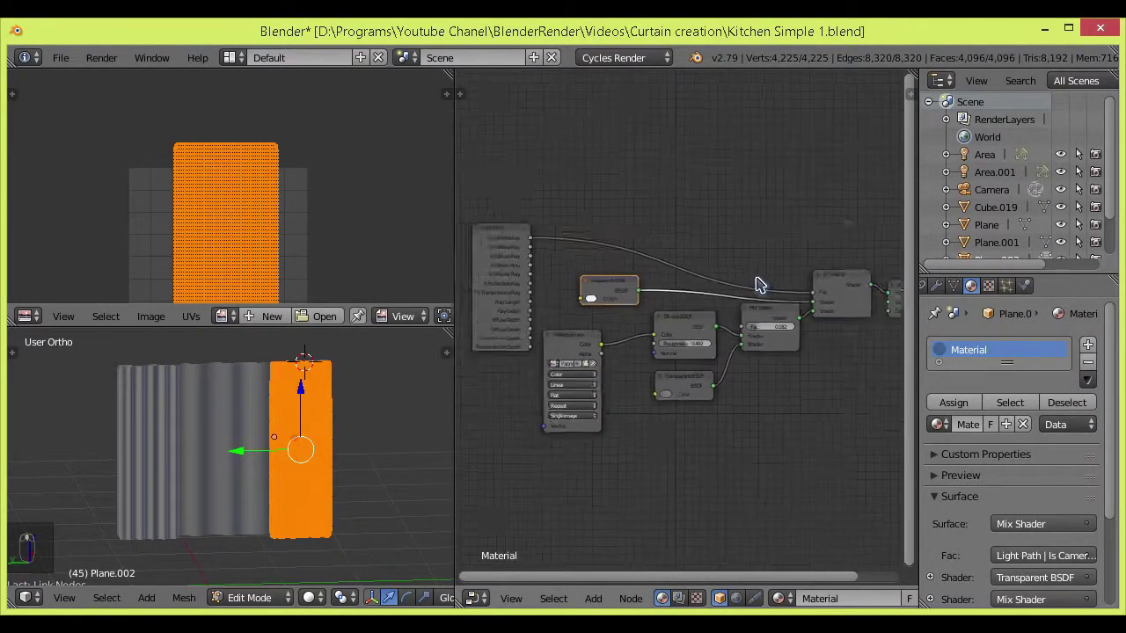
pyautogui.moveTo(758, 278); pyautogui.dragTo(740, 230, button='middle')
pyautogui.scroll(4, 695, 299)
pyautogui.click(636, 354)
pyautogui.click(636, 354)
pyautogui.scroll(-3, 730, 356)
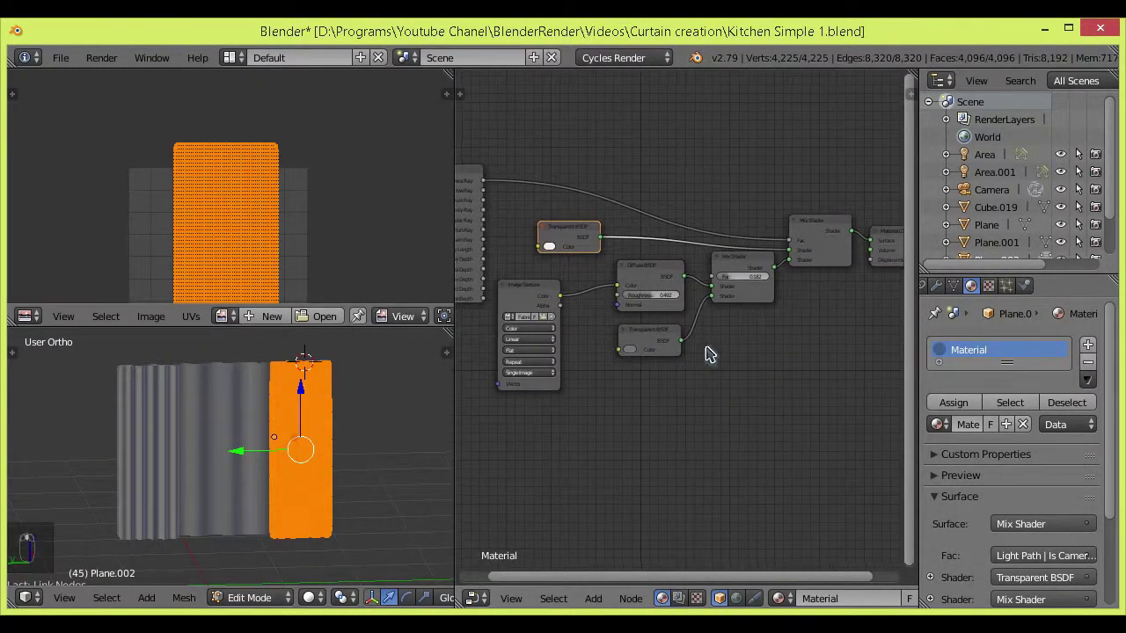
# Step: Copy the material as Material.001 and assign it to the wide middle curtain in Object Mode
pyautogui.scroll(-2, 339, 240)
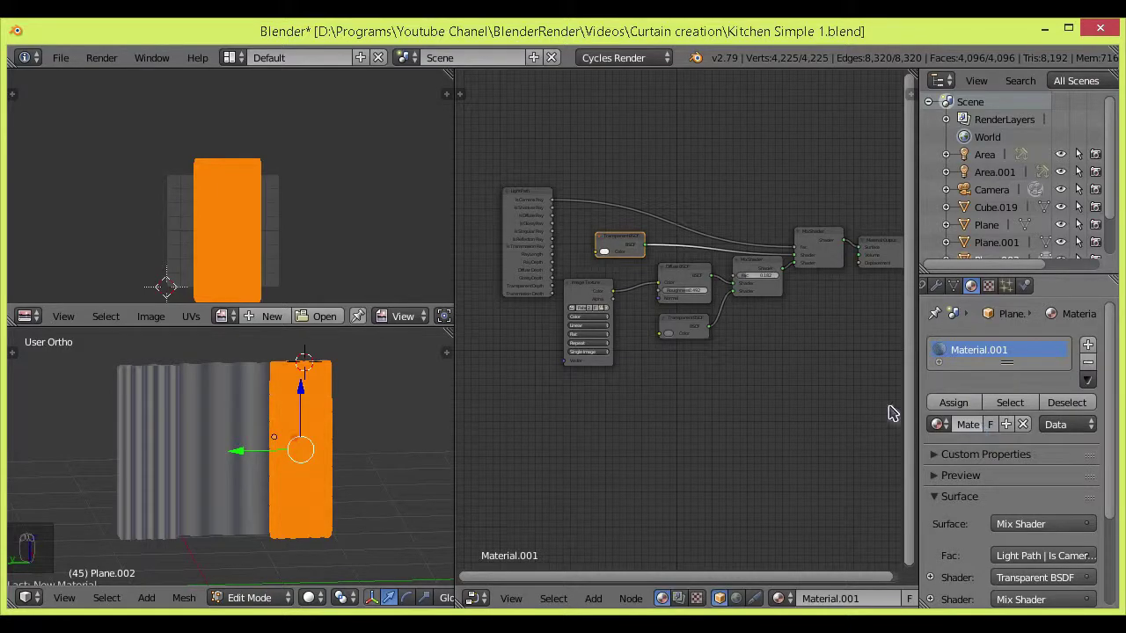
pyautogui.moveTo(526, 399); pyautogui.dragTo(540, 401, button='middle')
pyautogui.press('Tab')
pyautogui.rightClick(226, 432)
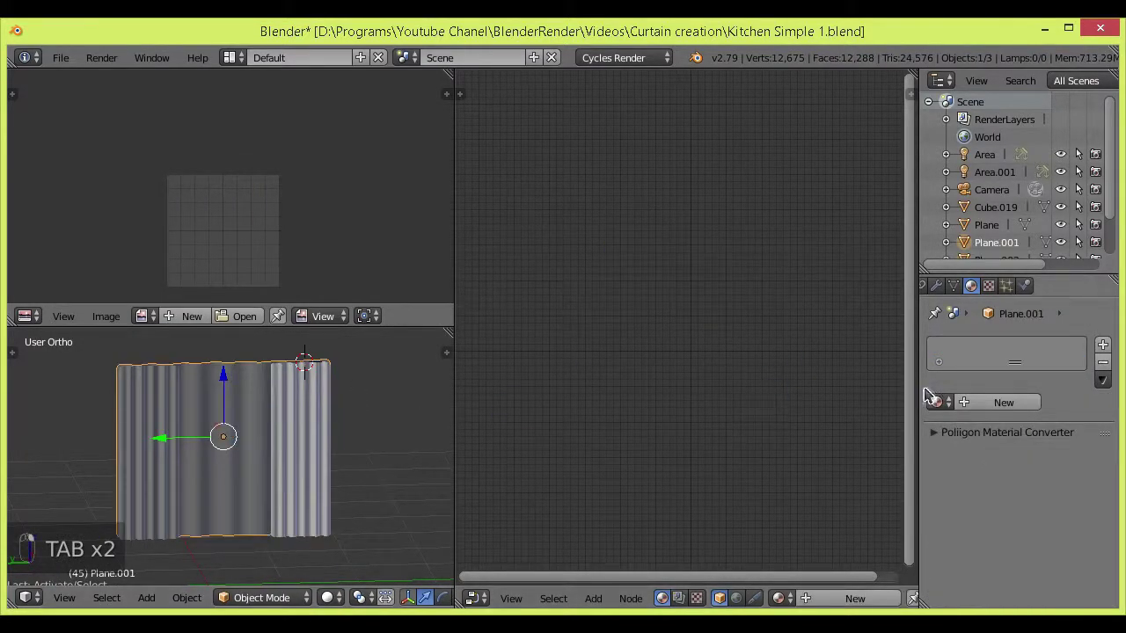
pyautogui.click(937, 402)
pyautogui.click(796, 359)
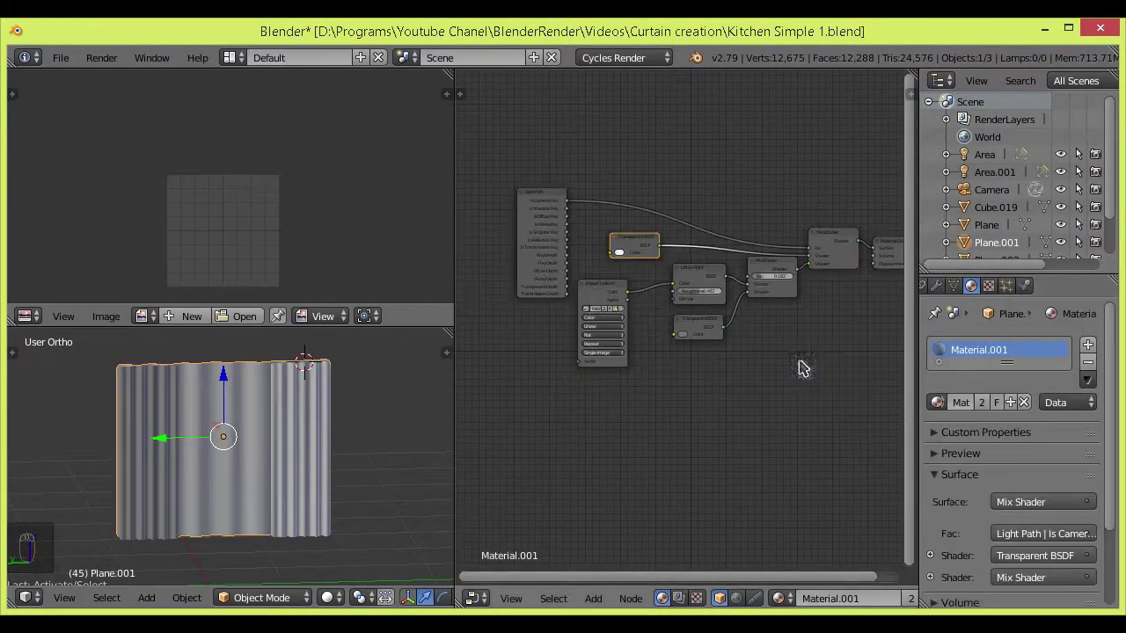
# Step: Assign the original material, Material, to both the left and right side panels, and check each curtain's assignment
pyautogui.rightClick(163, 431)
pyautogui.click(937, 402)
pyautogui.click(863, 356)
pyautogui.rightClick(322, 419)
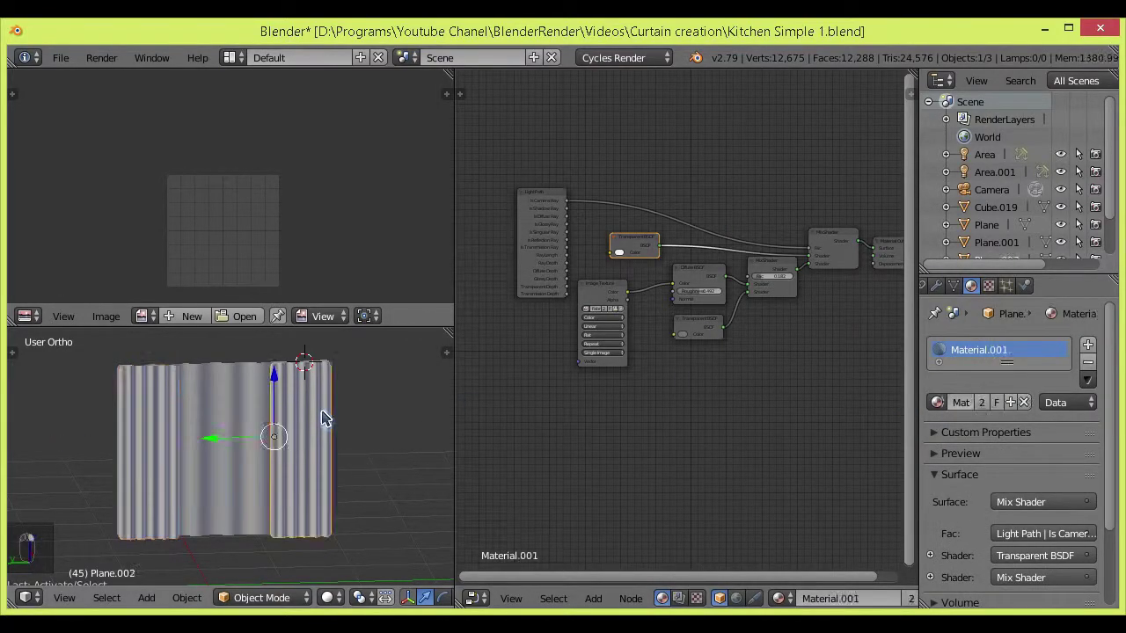
pyautogui.click(937, 401)
pyautogui.click(858, 323)
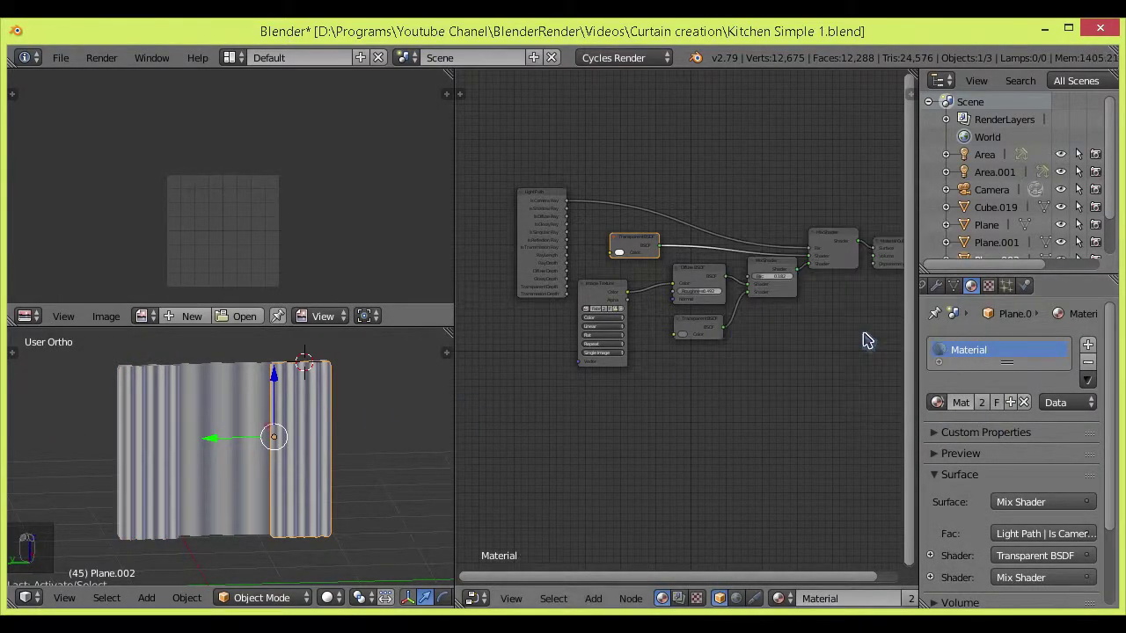
pyautogui.rightClick(198, 415)
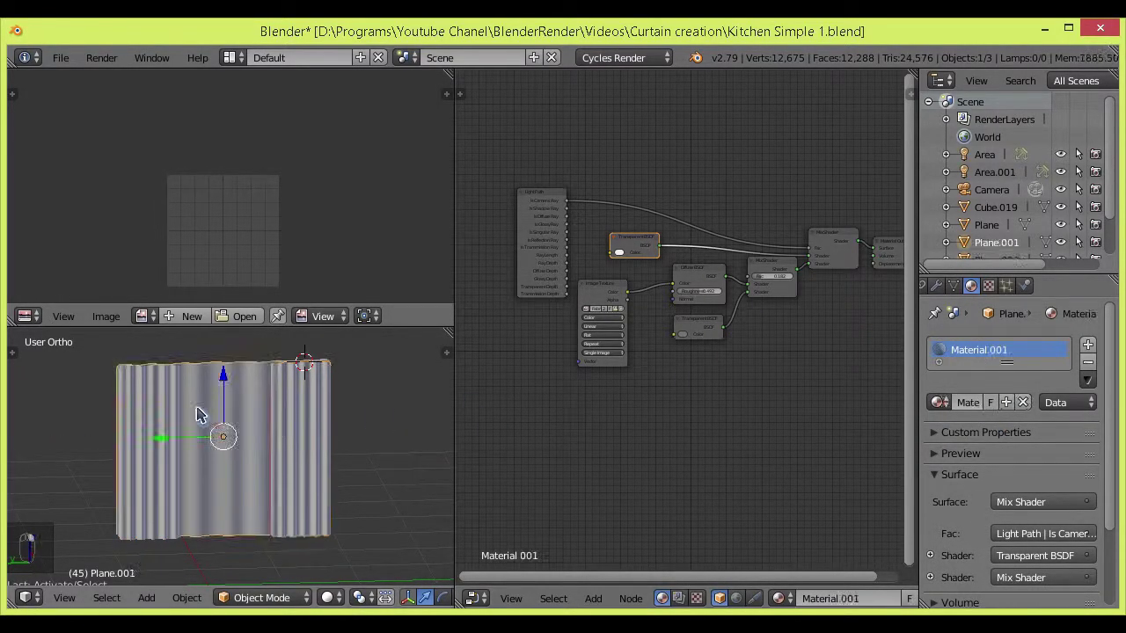
pyautogui.rightClick(327, 417)
# Step: View the scene through the active camera and show all layers with nothing selected
pyautogui.scroll(5, 671, 402)
pyautogui.scroll(-2, 714, 392)
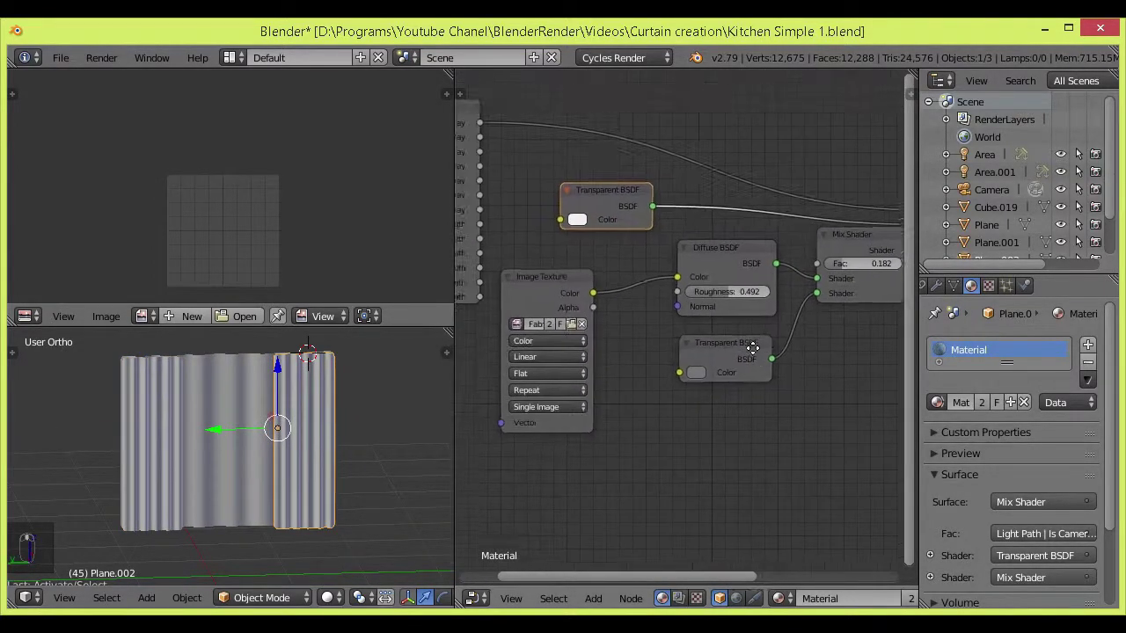
pyautogui.click(64, 598)
pyautogui.moveTo(101, 408)
pyautogui.click(314, 428)
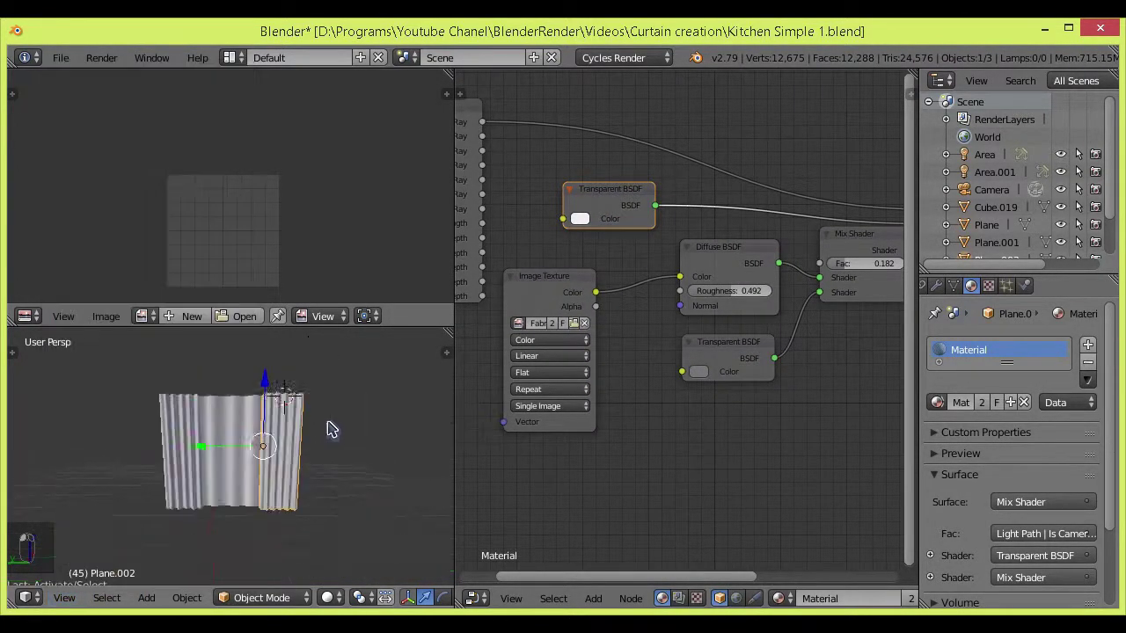
pyautogui.press('`')
pyautogui.press('a')
pyautogui.press('a')
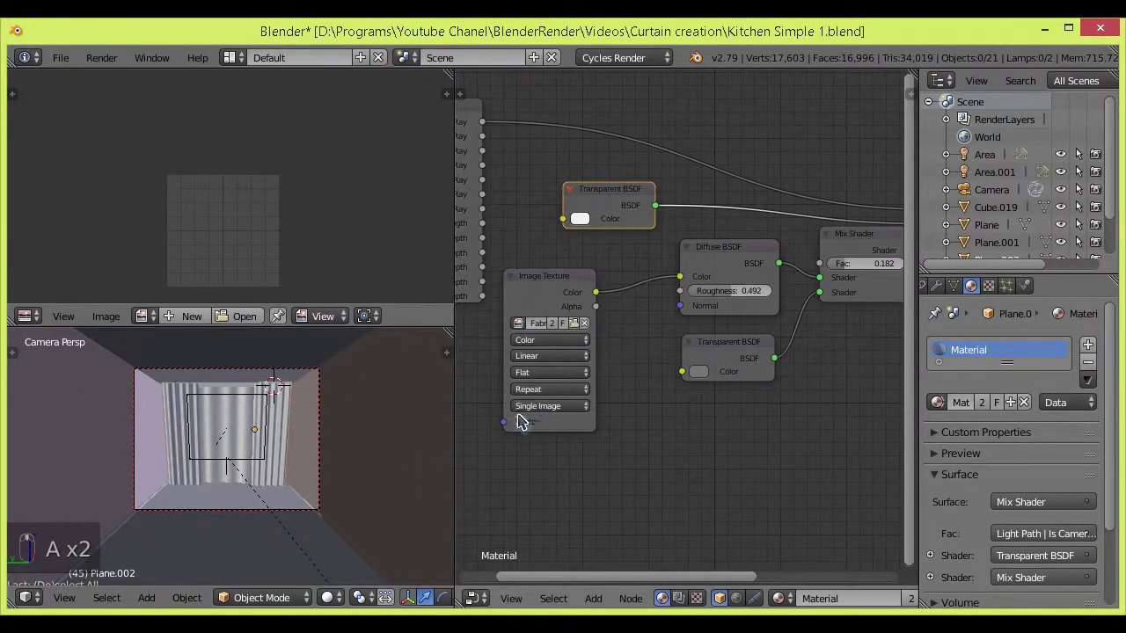
pyautogui.moveTo(700, 404); pyautogui.dragTo(742, 420, button='middle')
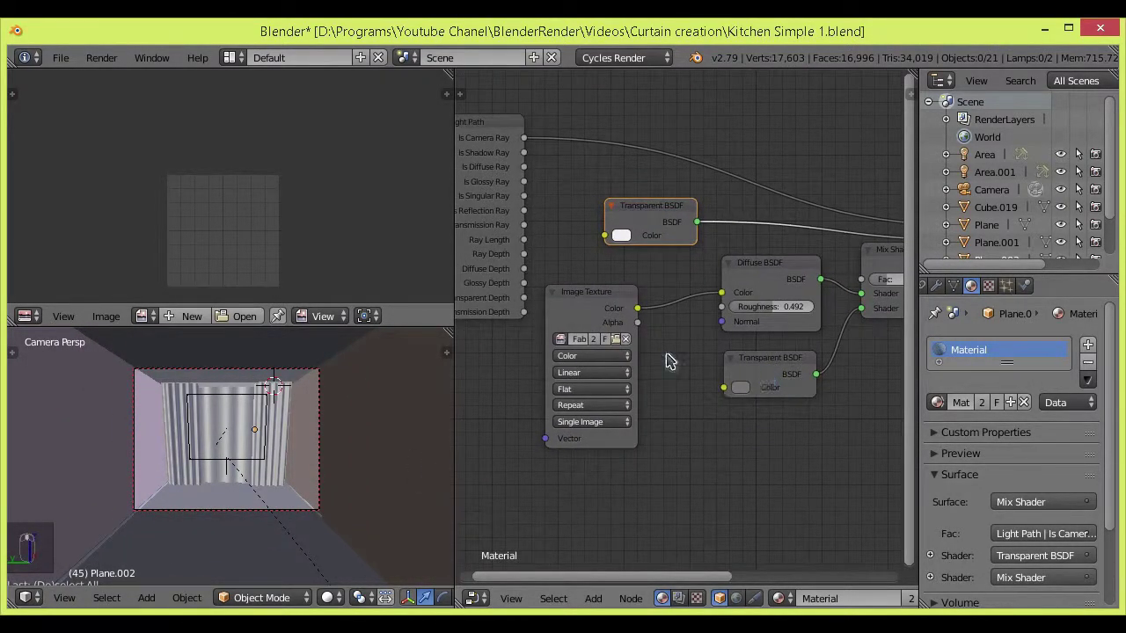
# Step: Save the file, select the right side panel and examine the shader nodes of its material
pyautogui.hotkey('ctrl', 's')
pyautogui.scroll(3, 672, 360)
pyautogui.moveTo(763, 393); pyautogui.dragTo(805, 349, button='middle')
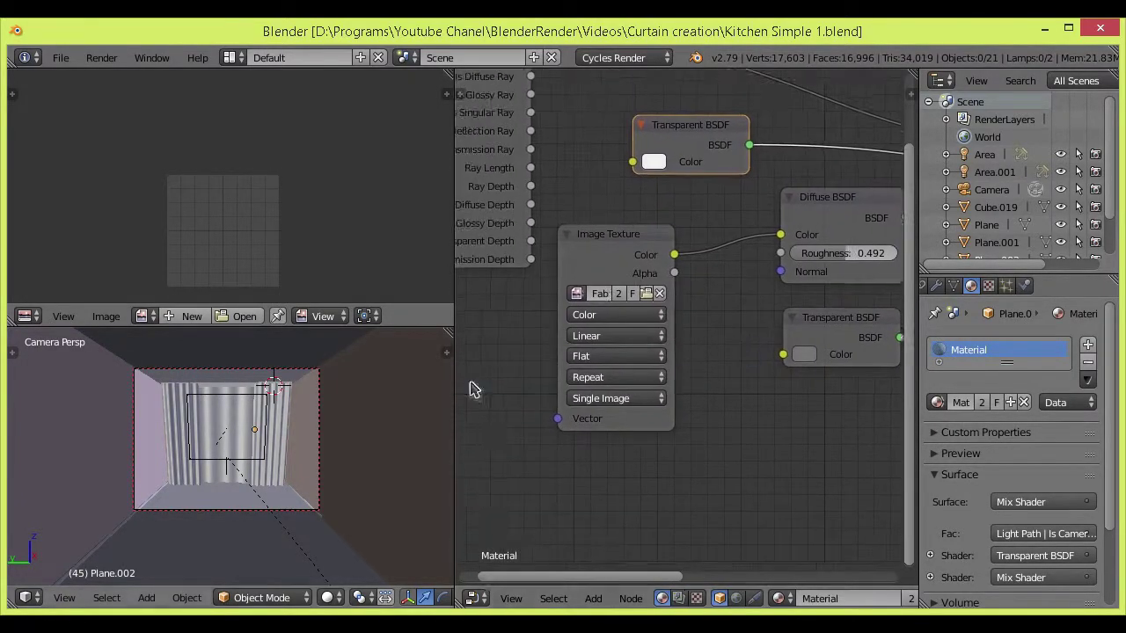
pyautogui.rightClick(278, 422)
pyautogui.moveTo(708, 366); pyautogui.dragTo(683, 364, button='middle')
pyautogui.scroll(1, 683, 364)
pyautogui.moveTo(903, 234); pyautogui.dragTo(693, 297, button='middle')
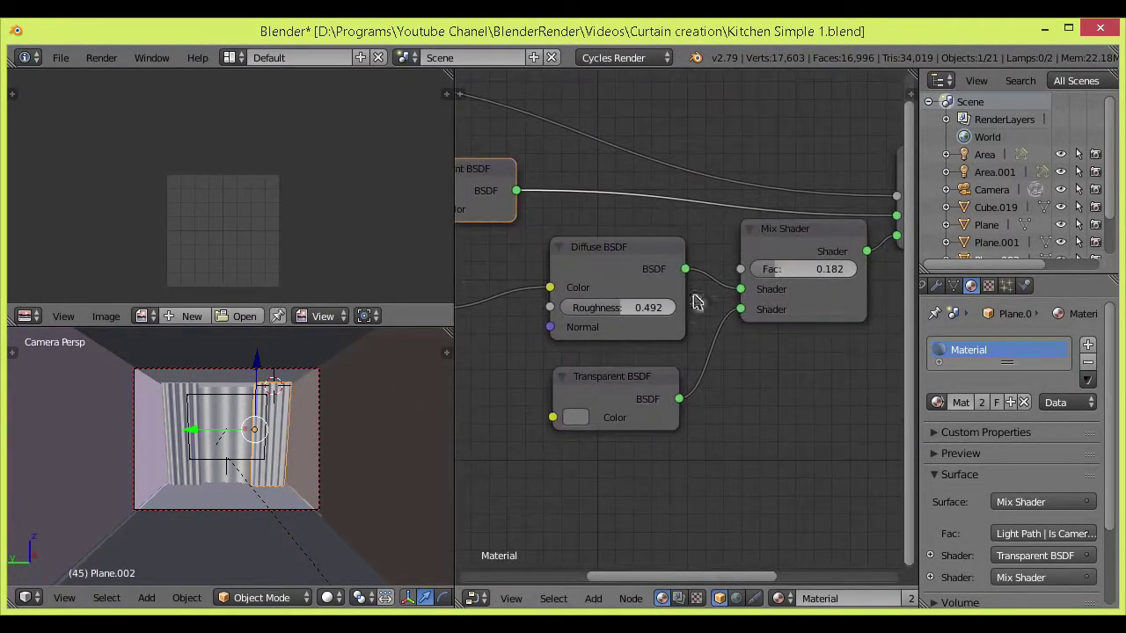
pyautogui.click(577, 417)
# Step: Load Curtain Texture.jpg into the Image Texture node of the middle curtain's Material.001
pyautogui.rightClick(237, 409)
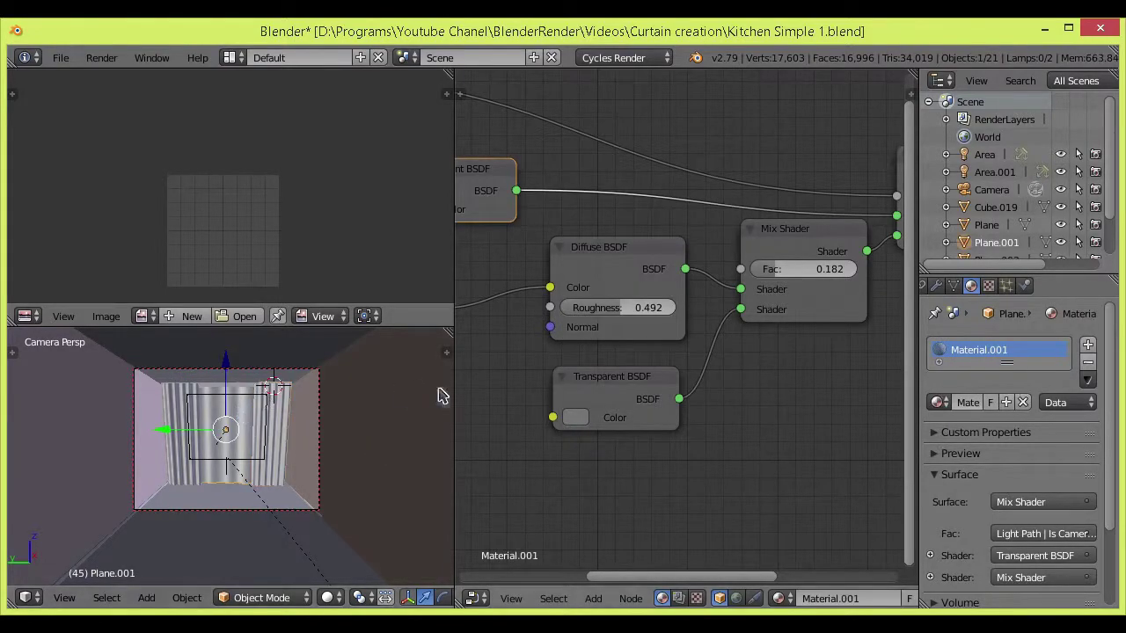
pyautogui.click(599, 326)
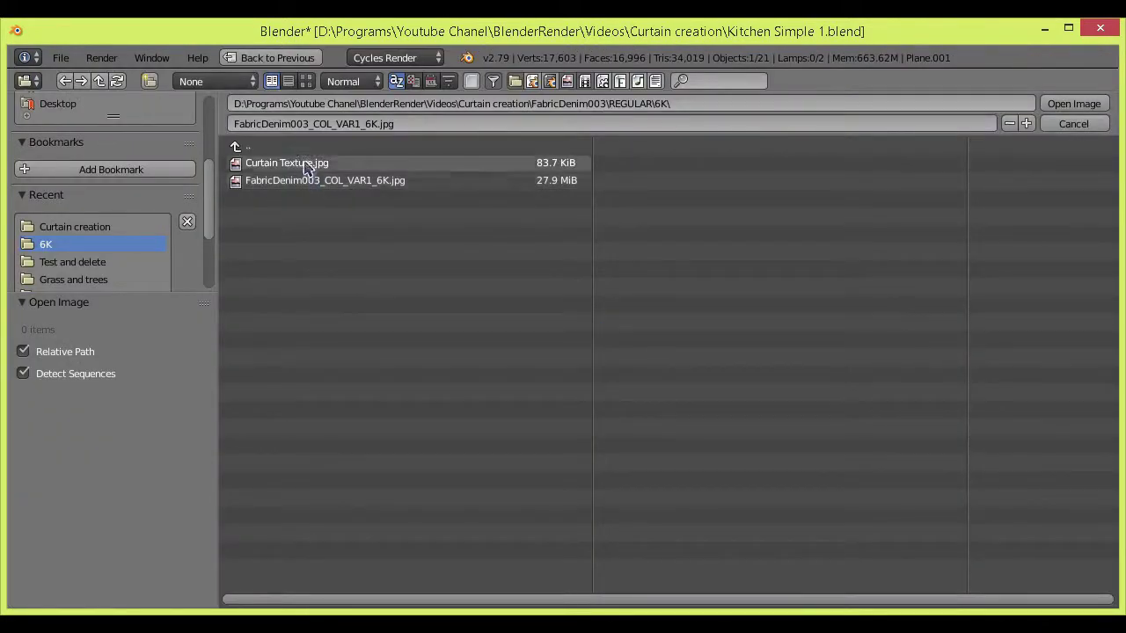
pyautogui.click(307, 81)
pyautogui.click(414, 206)
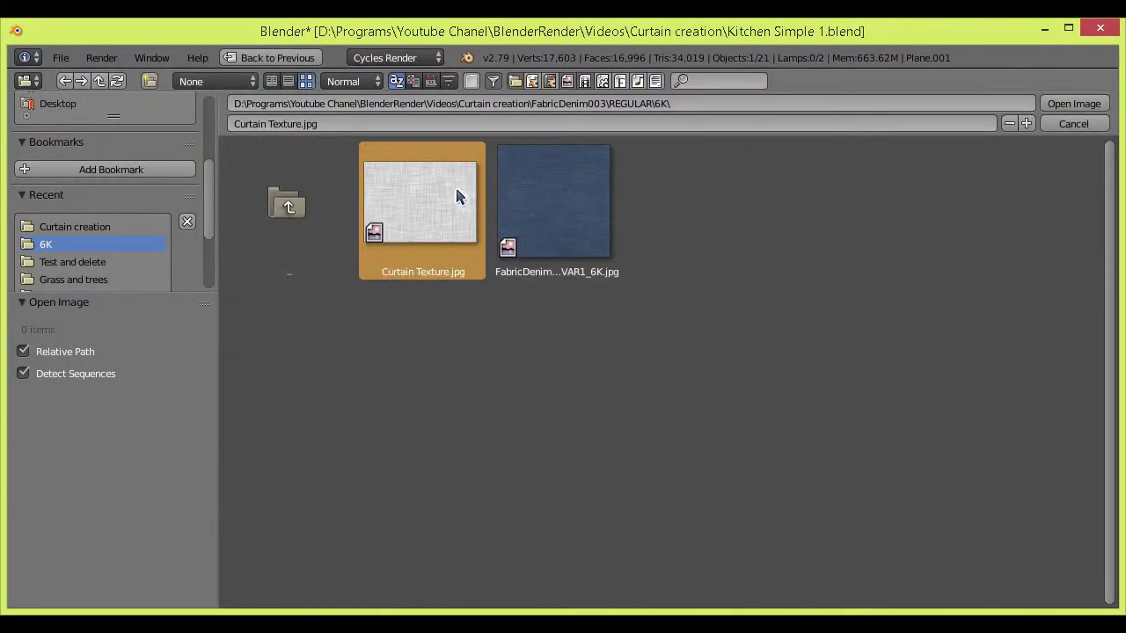
pyautogui.click(1062, 103)
# Step: In rendered preview, lighten the grey Transparent BSDF colour of Material.001 and save the file as Kitchen Simple 2.blend
pyautogui.moveTo(724, 331); pyautogui.dragTo(701, 325, button='middle')
pyautogui.click(749, 379)
pyautogui.moveTo(847, 397)
pyautogui.mouseDown(button='middle')
pyautogui.moveTo(701, 449)
pyautogui.moveTo(756, 432)
pyautogui.mouseUp(button='middle')
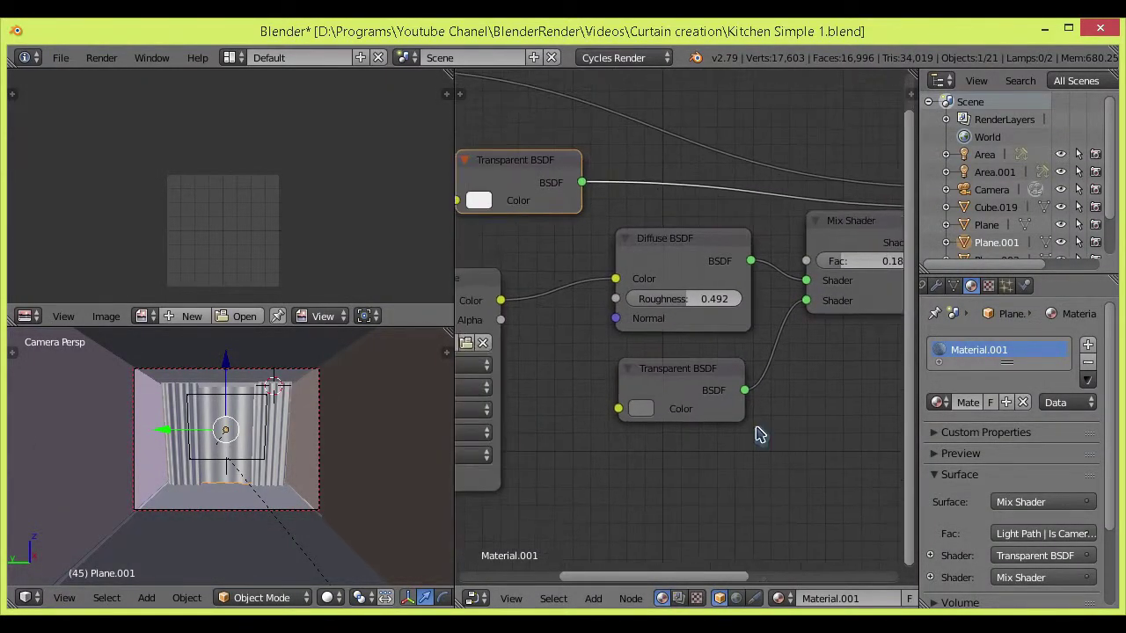
pyautogui.hotkey('shift', 'z')
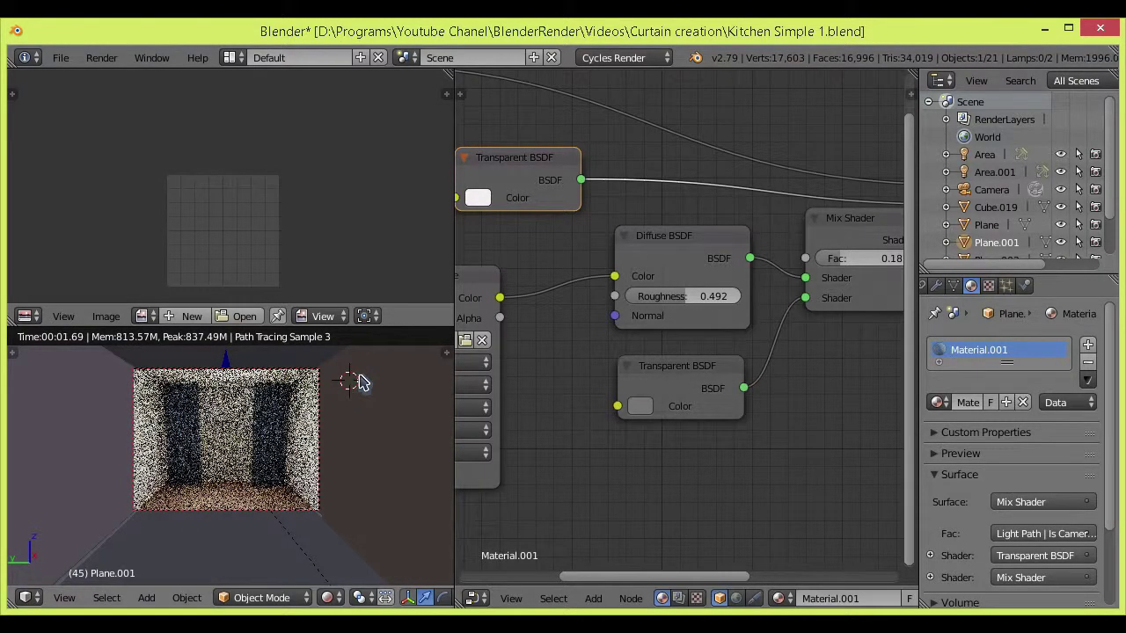
pyautogui.click(640, 407)
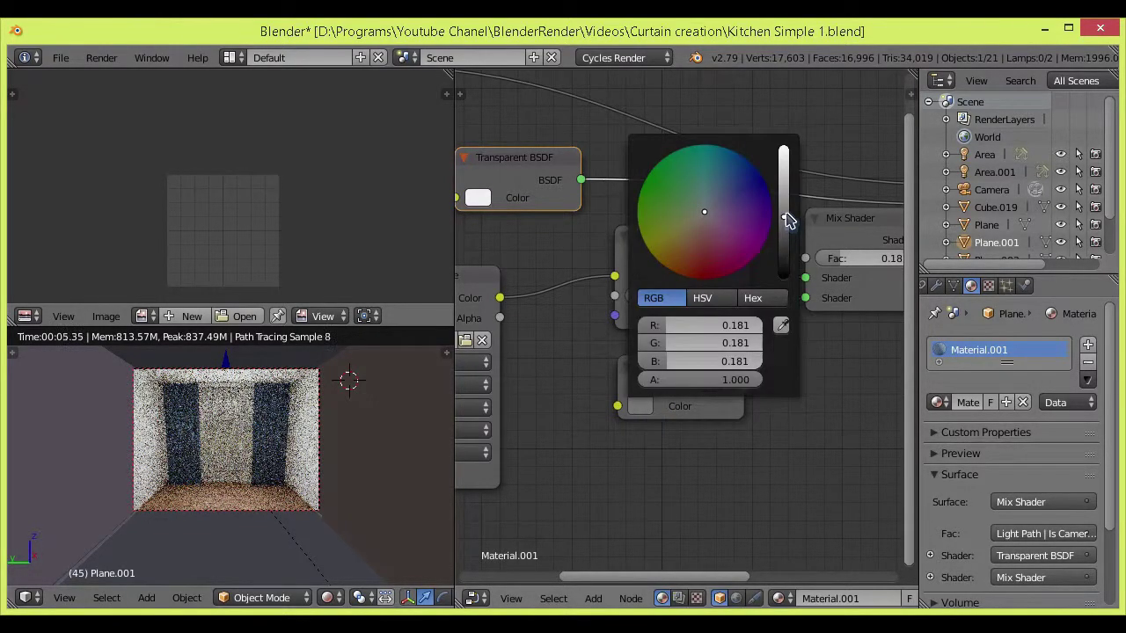
pyautogui.moveTo(788, 220); pyautogui.dragTo(786, 188)
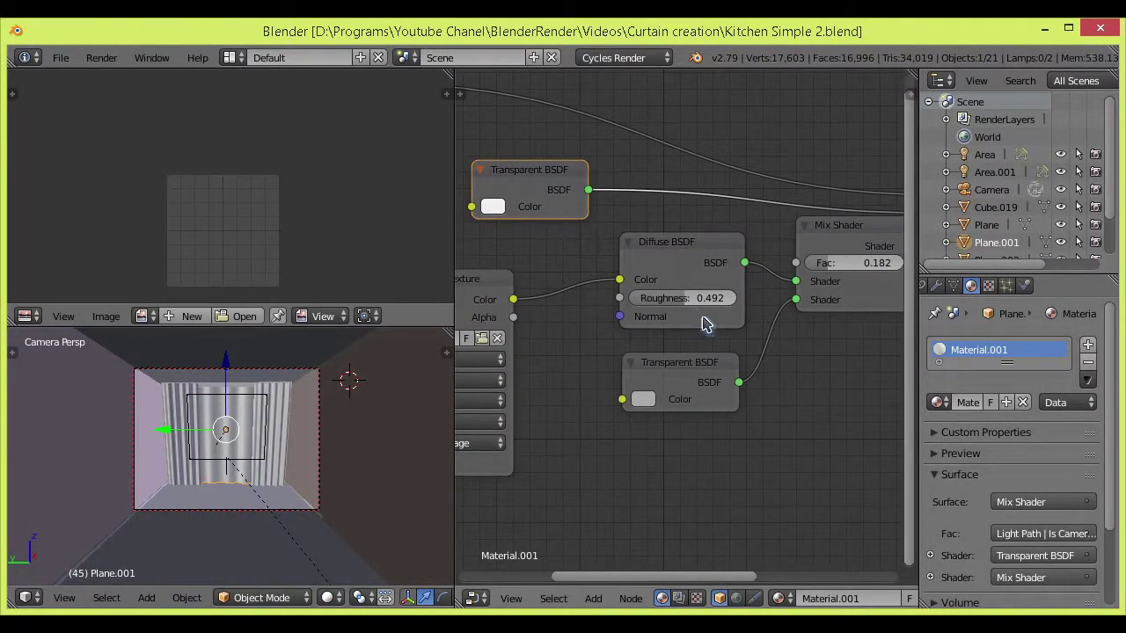
# Step: Restrict the rendered preview to a border region covering part of the middle curtain and the right side panel
pyautogui.moveTo(232, 362); pyautogui.dragTo(300, 467)
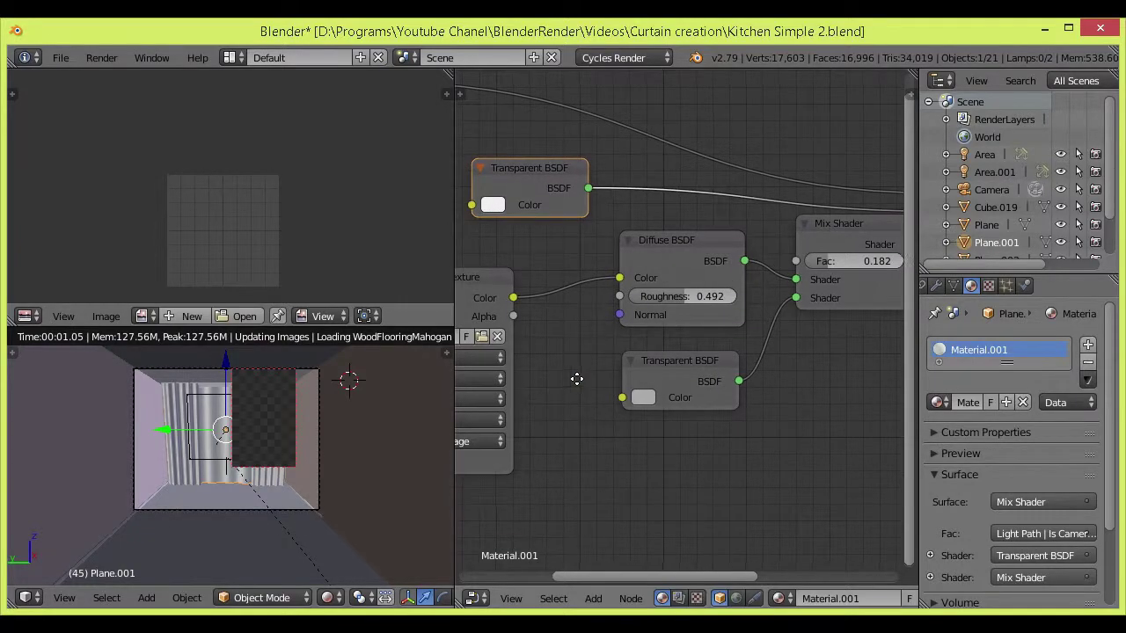
pyautogui.moveTo(578, 379); pyautogui.dragTo(621, 368, button='middle')
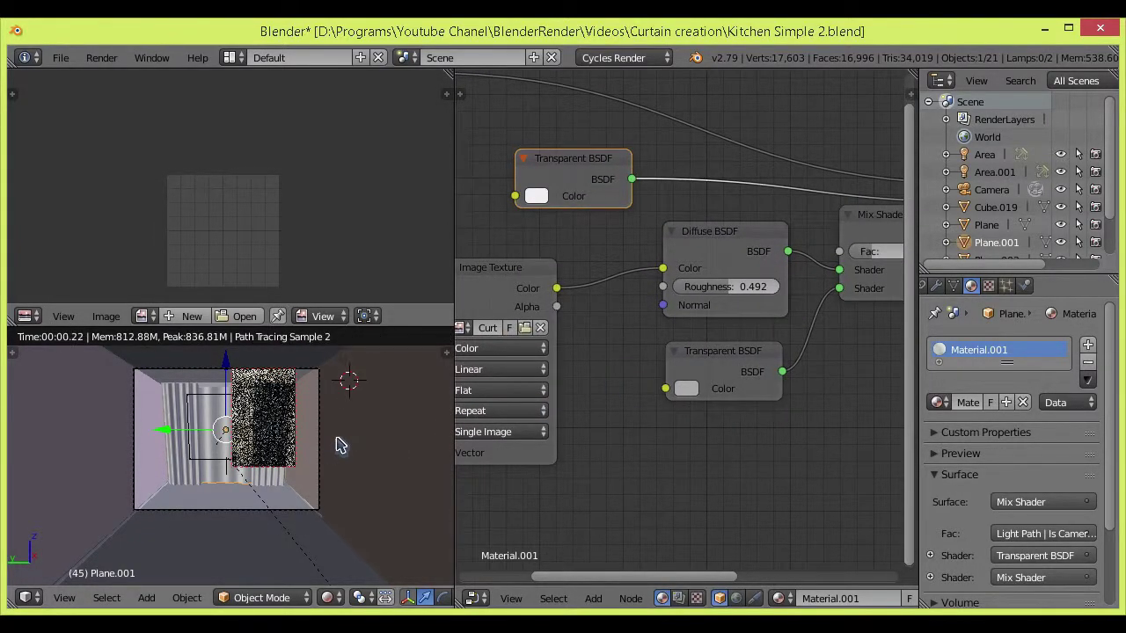
pyautogui.scroll(3, 310, 446)
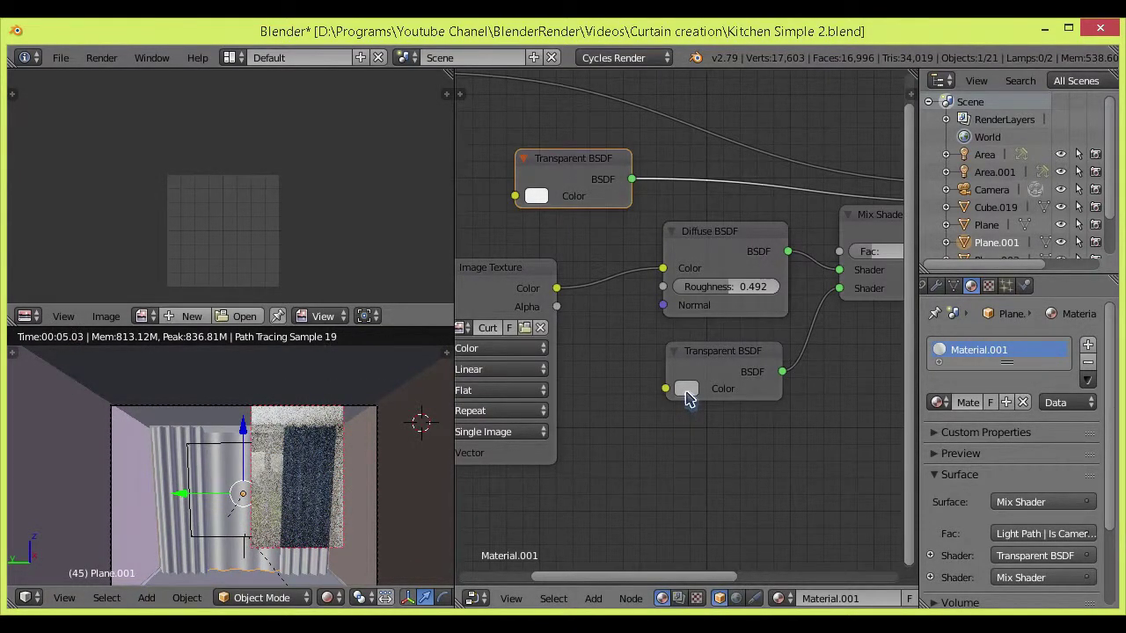
# Step: Set the factor of the Mix Shader that blends the Diffuse and Transparent BSDFs in Material.001 to 0.120
pyautogui.scroll(-6, 639, 481)
pyautogui.moveTo(651, 470); pyautogui.dragTo(675, 461, button='middle')
pyautogui.moveTo(650, 206); pyautogui.dragTo(650, 218, button='middle')
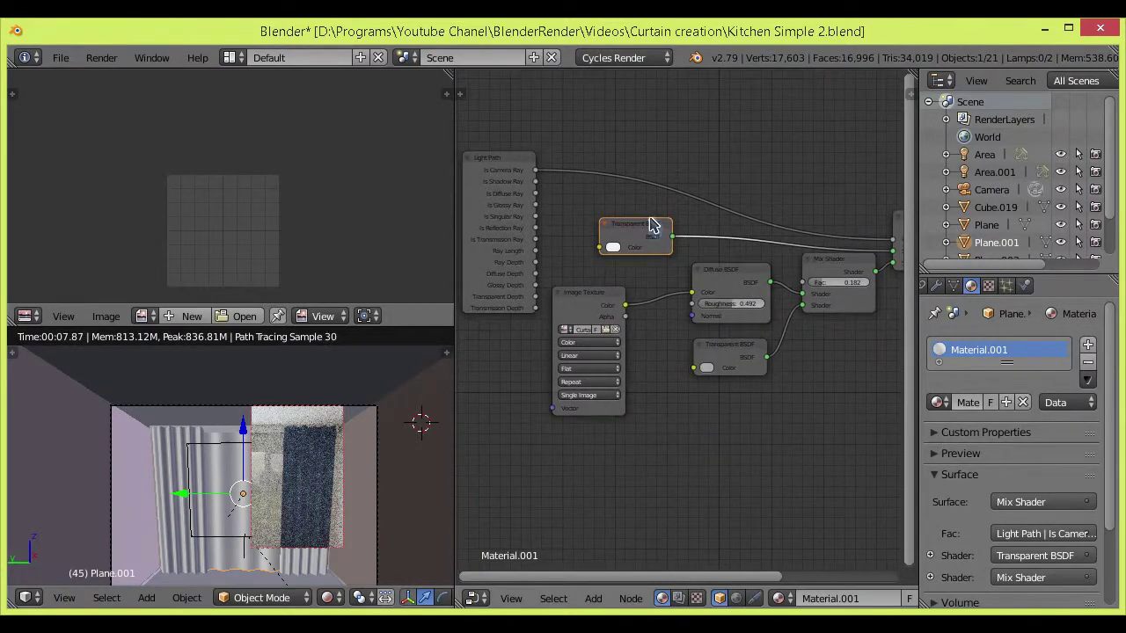
pyautogui.scroll(-2, 650, 224)
pyautogui.scroll(5, 779, 330)
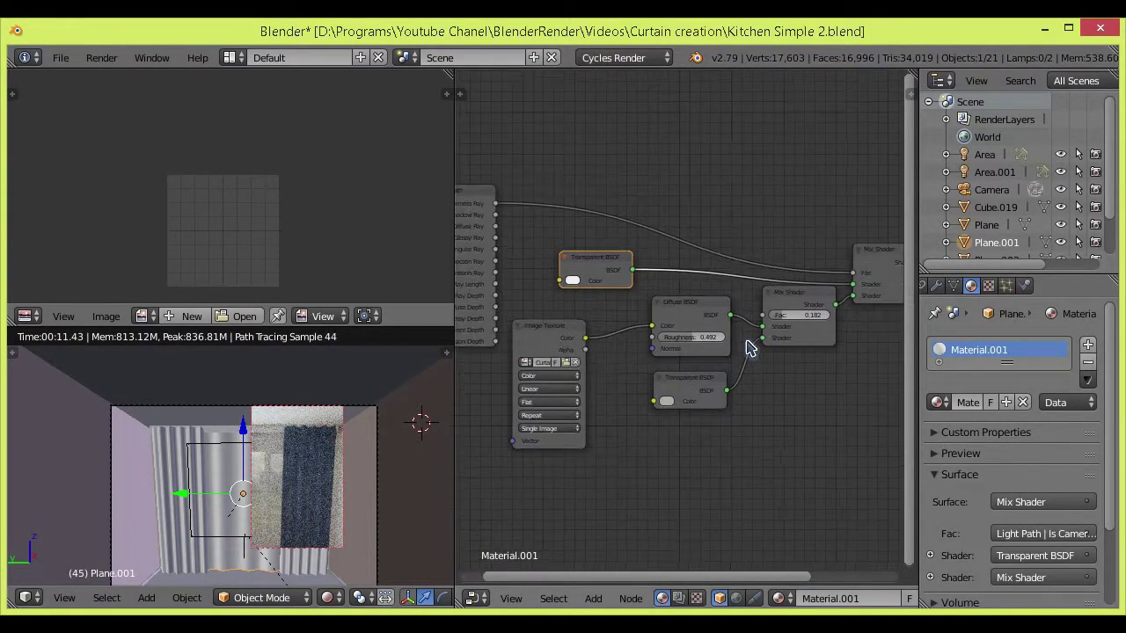
pyautogui.scroll(3, 818, 343)
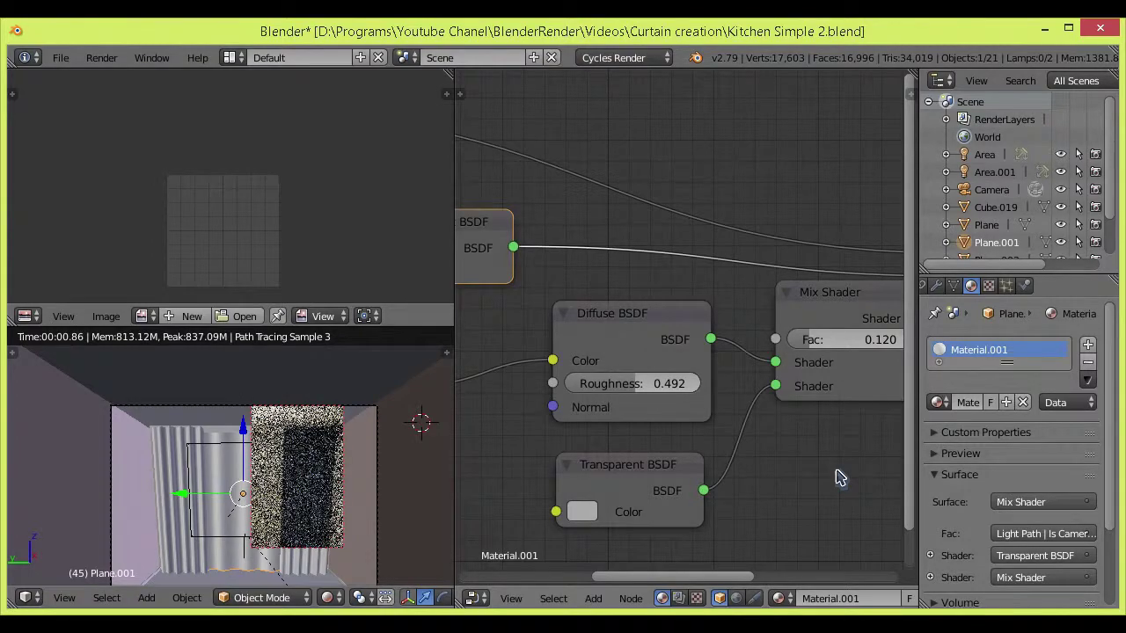
pyautogui.scroll(-1, 809, 475)
# Step: Extend the render border to the full camera frame in solid view and enlarge the 3D view over the image and node editors
pyautogui.moveTo(346, 518); pyautogui.dragTo(350, 454, button='middle')
pyautogui.hotkey('shift', 'z')
pyautogui.scroll(-2, 342, 469)
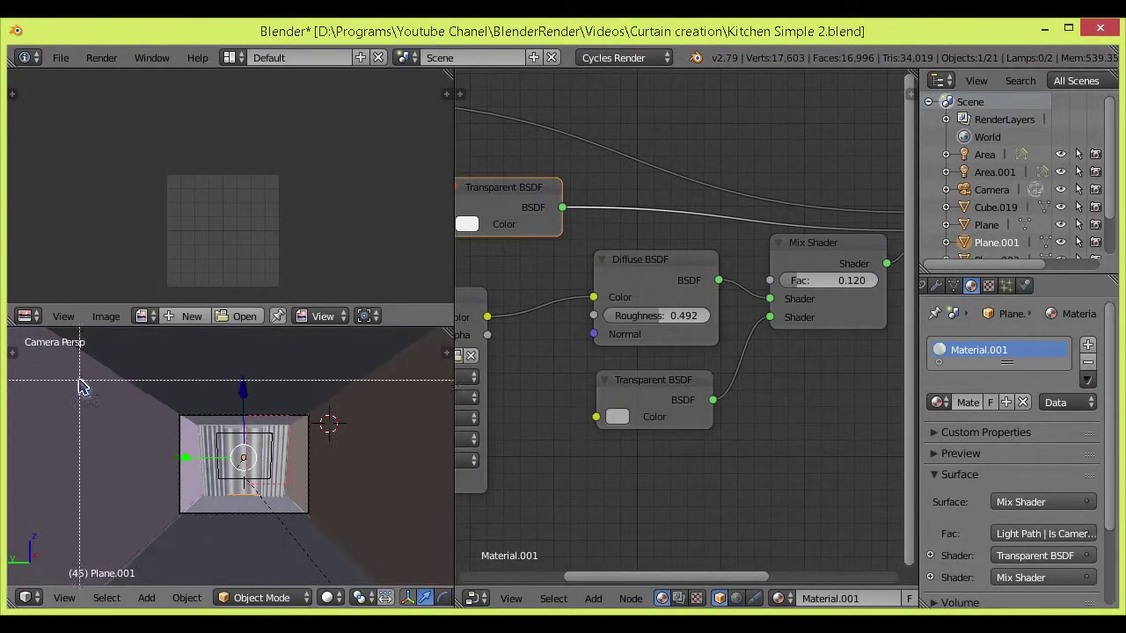
pyautogui.scroll(2, 376, 509)
pyautogui.moveTo(445, 334); pyautogui.dragTo(443, 226)
pyautogui.moveTo(449, 70); pyautogui.dragTo(598, 252)
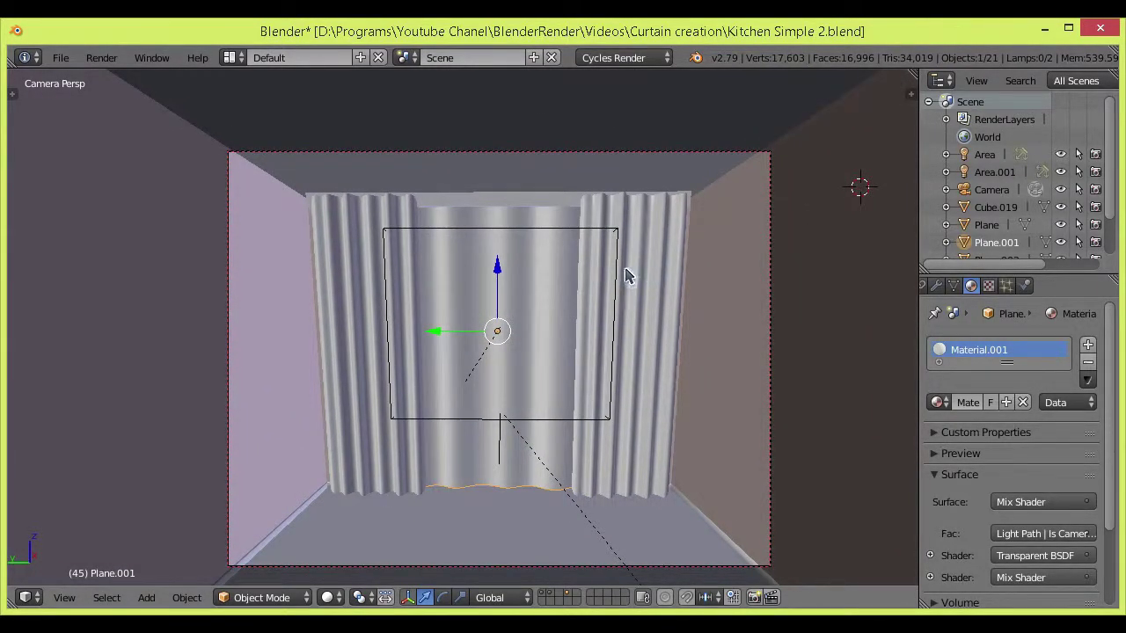
# Step: Examine layers 4, 1 and 2 in wireframe to locate the window objects and select the pelmet above the window
pyautogui.press('4')
pyautogui.moveTo(563, 389); pyautogui.dragTo(545, 320, button='middle')
pyautogui.scroll(-6, 577, 342)
pyautogui.rightClick(573, 367)
pyautogui.scroll(-3, 544, 319)
pyautogui.press('1')
pyautogui.moveTo(578, 406); pyautogui.dragTo(589, 286, button='middle')
pyautogui.press('z')
pyautogui.rightClick(565, 262)
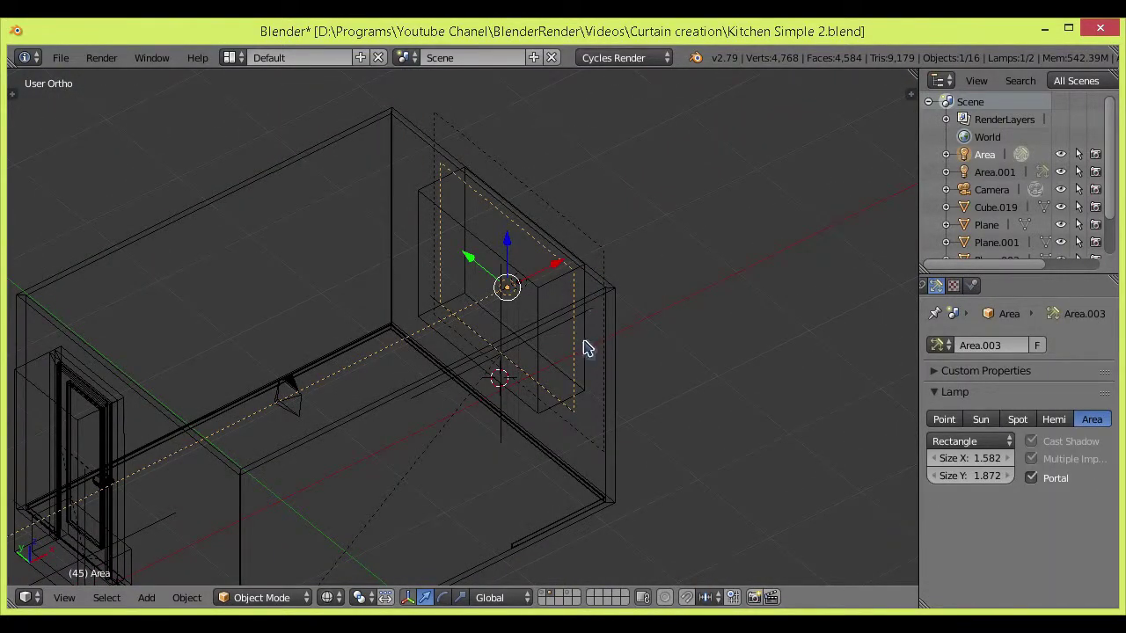
pyautogui.press('2')
pyautogui.rightClick(598, 258)
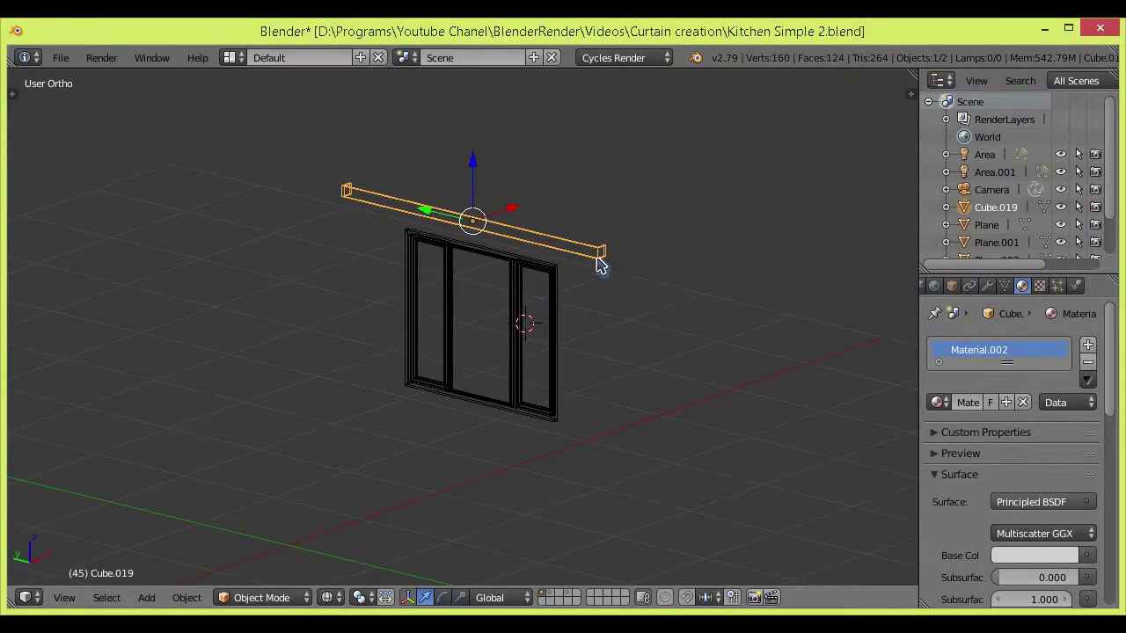
# Step: Move all the curtain objects from layer 4 to layer 2 and show layer 2
pyautogui.press('4')
pyautogui.press('a')
pyautogui.press('m')
pyautogui.press('2')
pyautogui.click(595, 215)
pyautogui.press('2')
# Step: Scale the middle curtain along X in solid top view to fit between the pelmet and the window
pyautogui.press('z')
pyautogui.moveTo(601, 258)
pyautogui.mouseDown(button='middle')
pyautogui.moveTo(580, 274)
pyautogui.moveTo(570, 357)
pyautogui.mouseUp(button='middle')
pyautogui.scroll(4, 580, 275)
pyautogui.keyDown('shift'); pyautogui.moveTo(626, 378); pyautogui.dragTo(616, 376, button='middle'); pyautogui.keyUp('shift')
pyautogui.click(64, 597)
pyautogui.click(52, 513)
pyautogui.rightClick(522, 422)
pyautogui.scroll(-3, 695, 450)
pyautogui.press('s')
pyautogui.press('x')
pyautogui.click(629, 387)
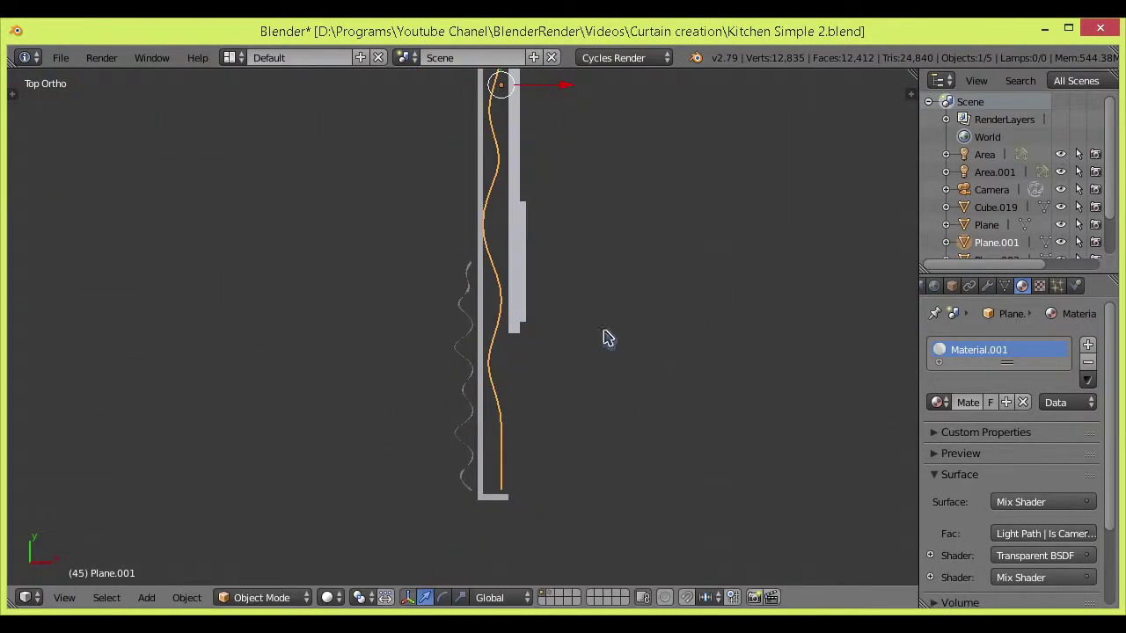
# Step: Refine the depth of the middle curtain's folds by scaling it along X twice more
pyautogui.keyDown('shift'); pyautogui.moveTo(629, 387); pyautogui.dragTo(615, 466, button='middle'); pyautogui.keyUp('shift')
pyautogui.press('s')
pyautogui.press('x')
pyautogui.click(608, 191)
pyautogui.press('s')
pyautogui.press('x')
pyautogui.click(633, 334)
# Step: Join the two side panels into one object and place it between the pelmet and the window
pyautogui.rightClick(449, 418)
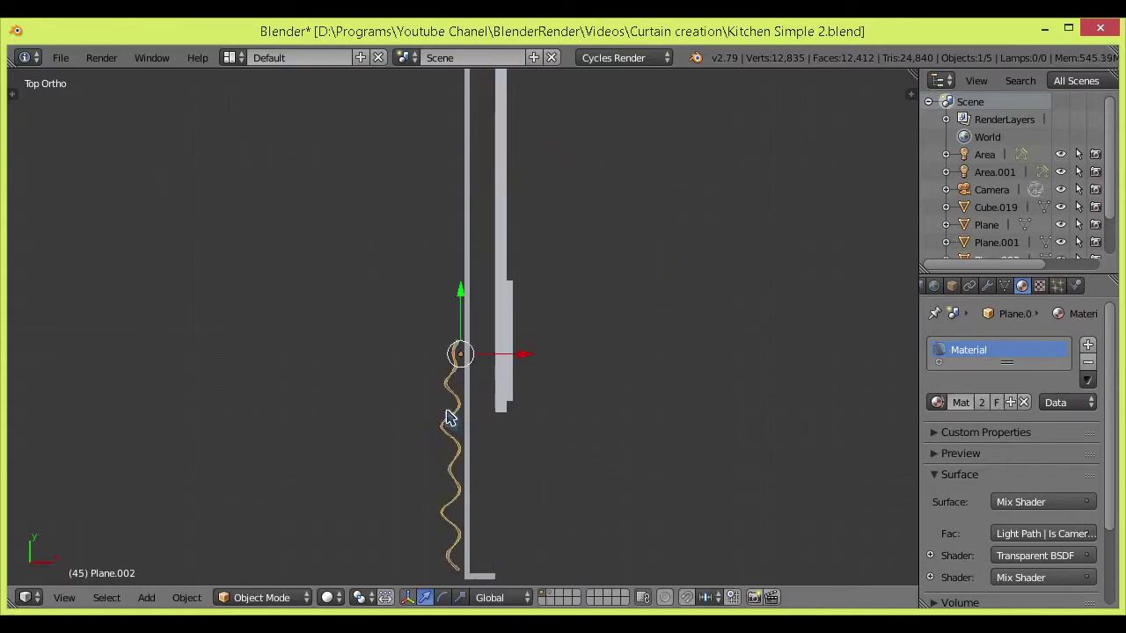
pyautogui.moveTo(535, 432); pyautogui.dragTo(610, 381, button='middle')
pyautogui.click(65, 597)
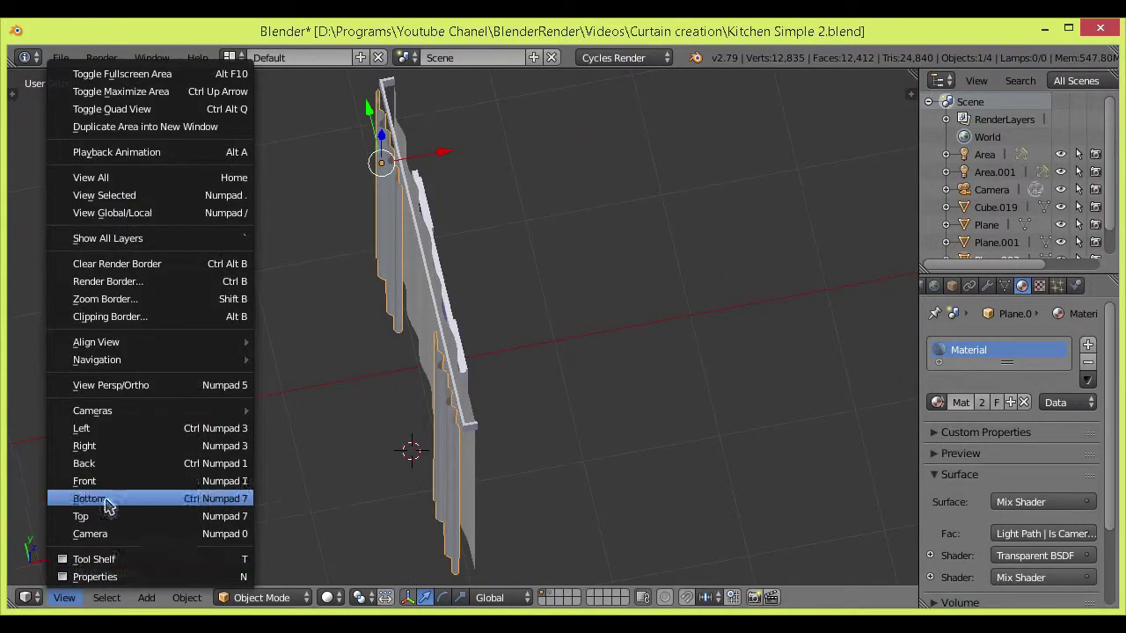
pyautogui.click(104, 503)
pyautogui.moveTo(633, 314); pyautogui.dragTo(564, 310, button='middle')
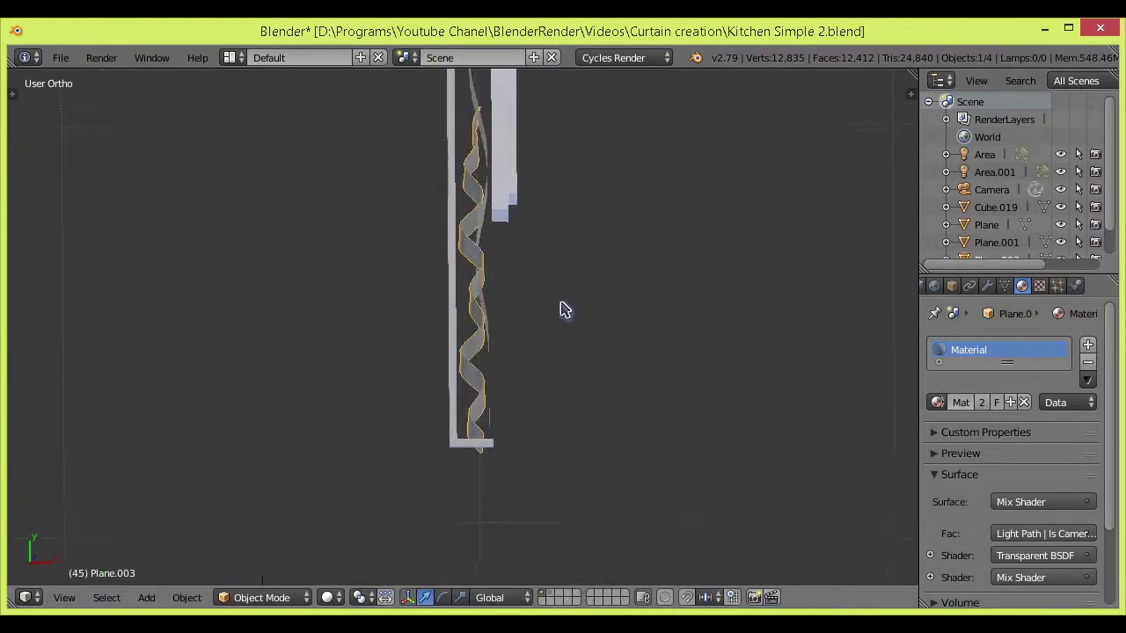
# Step: Adjust the front part of the pelmet's mesh in Edit Mode to enclose the curtains, and leave it deselected in Object Mode
pyautogui.rightClick(448, 373)
pyautogui.press('Tab')
pyautogui.press('KP_7')
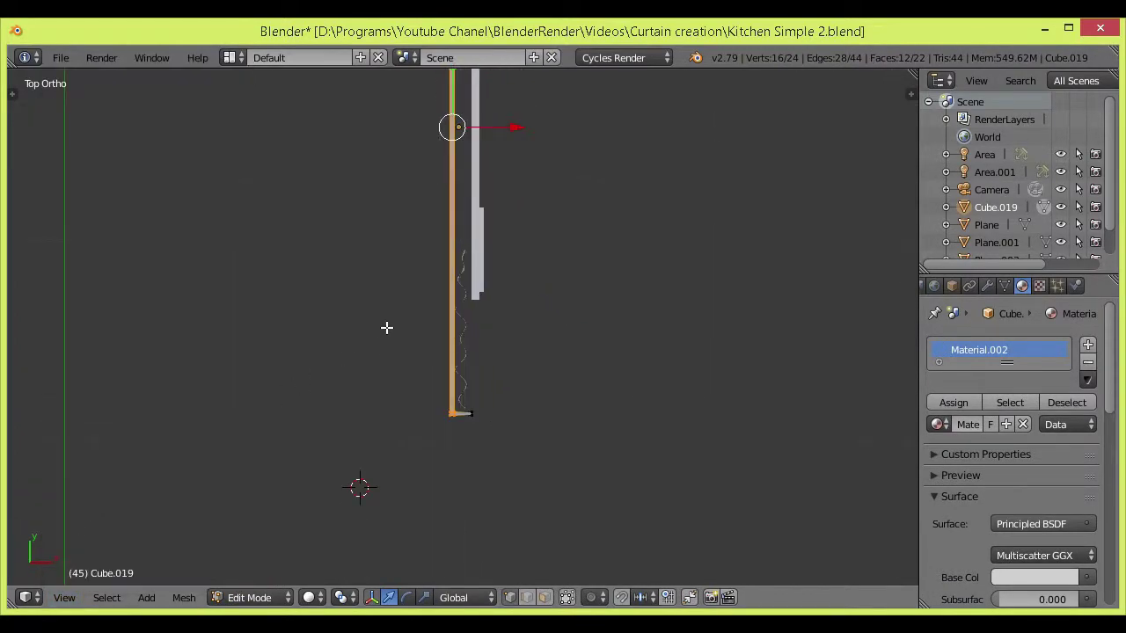
pyautogui.moveTo(387, 327); pyautogui.dragTo(635, 273, button='middle')
pyautogui.press('Tab')
pyautogui.press('a')
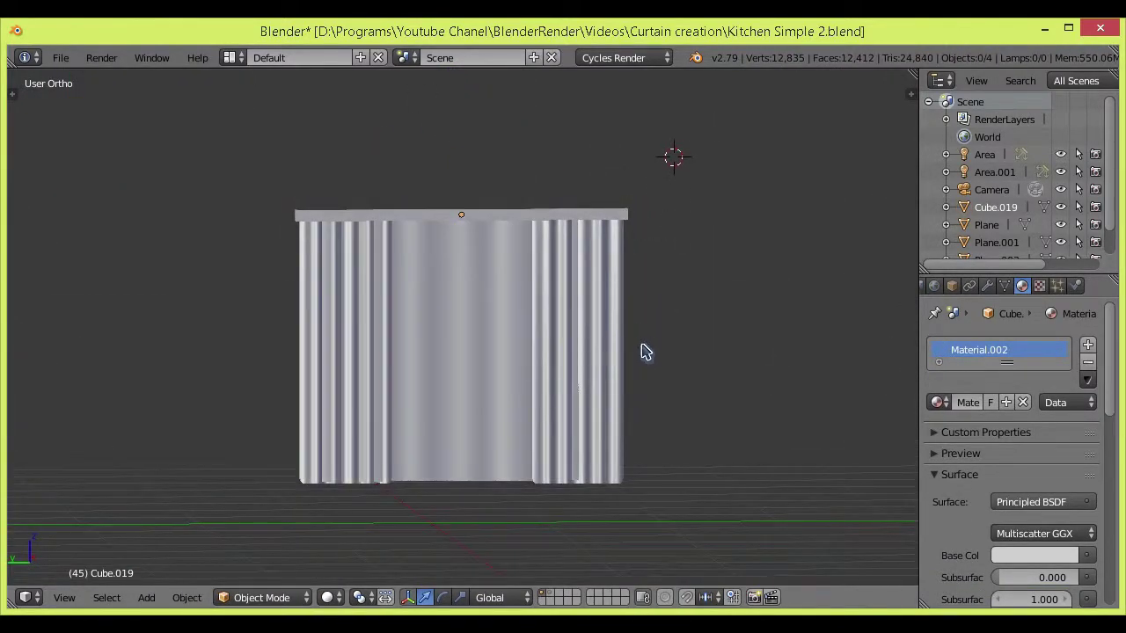
# Step: Save the scene over the existing file Kitchen Simple 1.blend
pyautogui.hotkey('ctrl', 'shift', 's')
pyautogui.doubleClick(431, 181)
pyautogui.keyDown('shift'); pyautogui.moveTo(465, 229); pyautogui.dragTo(467, 207, button='middle'); pyautogui.keyUp('shift')
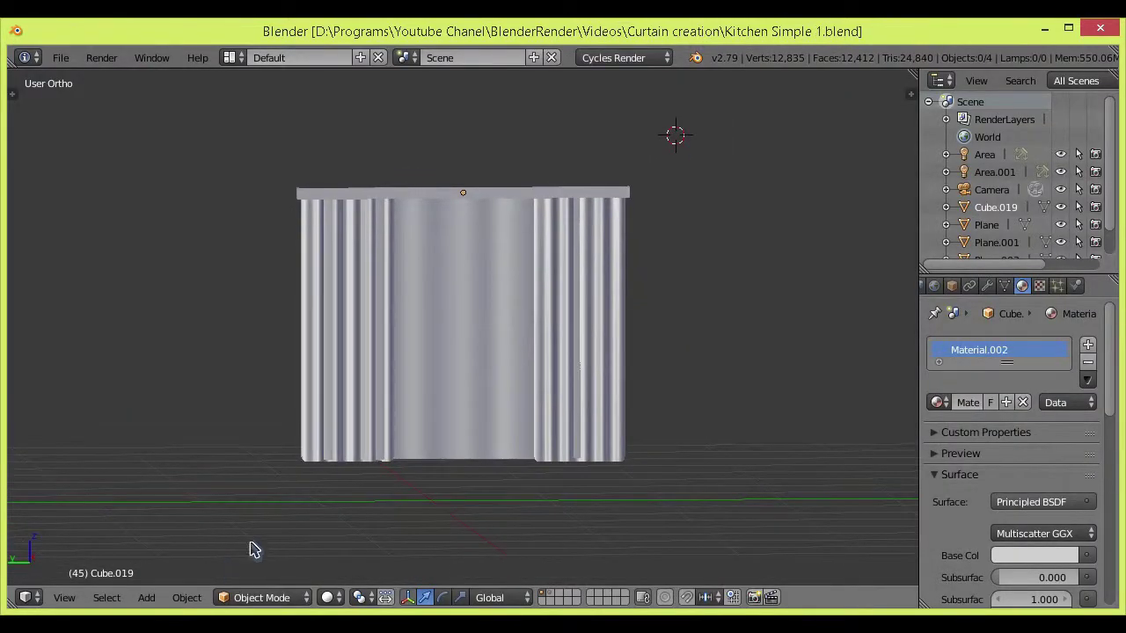
# Step: Show the full scene on all layers through the active camera, with nothing selected
pyautogui.click(67, 598)
pyautogui.moveTo(132, 413)
pyautogui.click(354, 406)
pyautogui.hotkey('alt', 'h')
pyautogui.press('a')
pyautogui.scroll(1, 593, 369)
pyautogui.keyDown('shift'); pyautogui.moveTo(593, 370); pyautogui.dragTo(596, 337, button='middle'); pyautogui.keyUp('shift')
pyautogui.scroll(3, 989, 286)
# Step: Review the render resolution and the Cycles sampling settings
pyautogui.click(971, 287)
pyautogui.scroll(-5, 1031, 466)
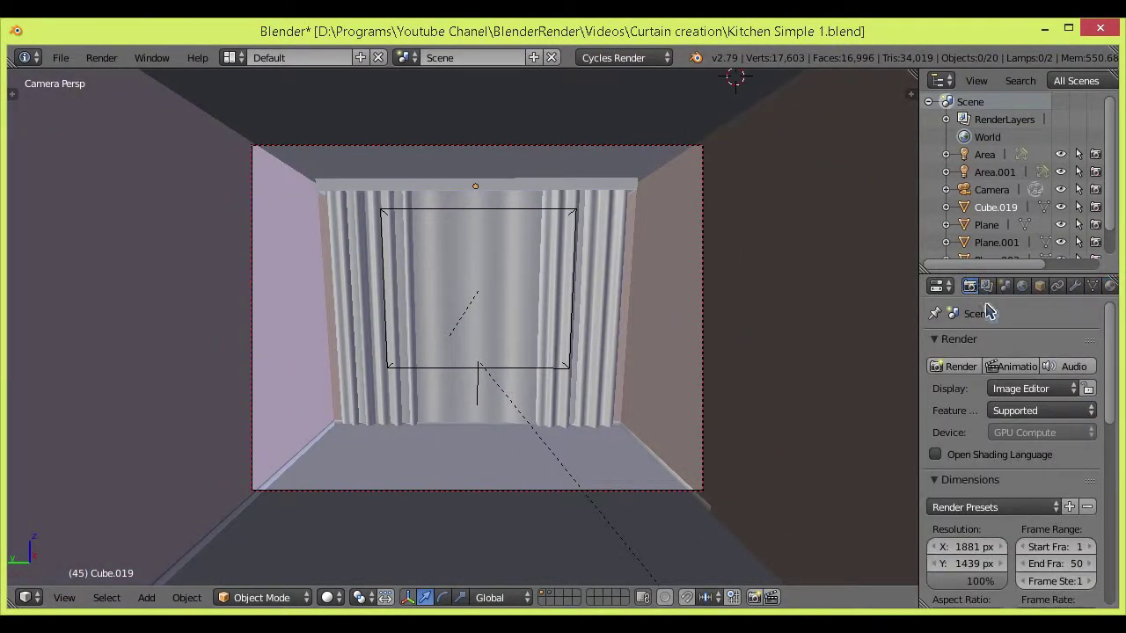
pyautogui.scroll(5, 1050, 422)
pyautogui.scroll(-5, 1047, 445)
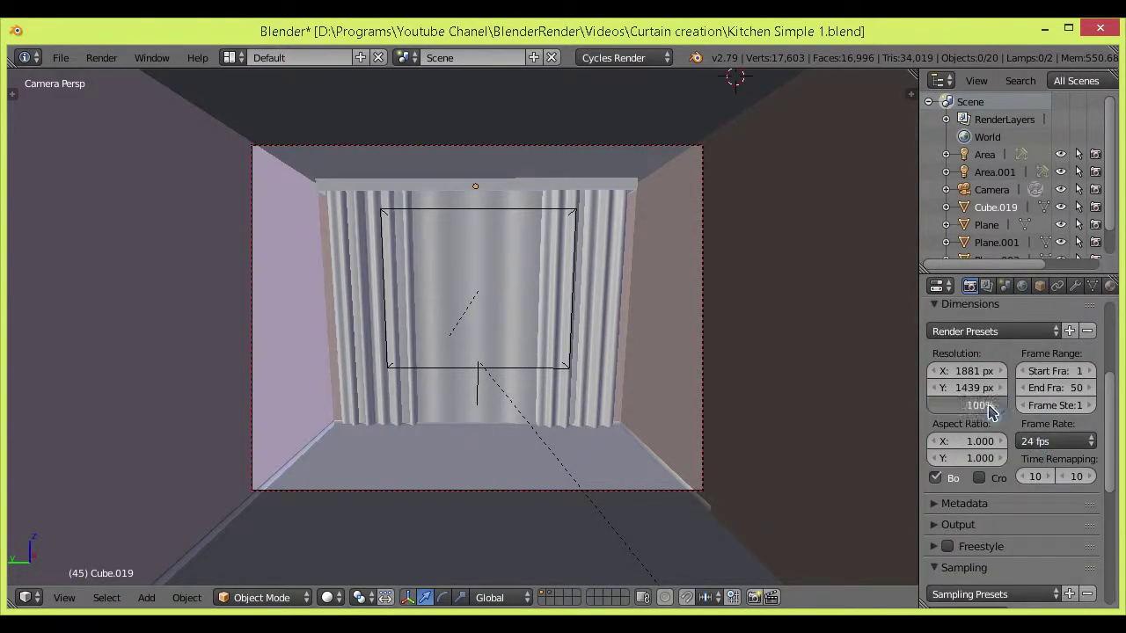
pyautogui.scroll(-8, 1027, 479)
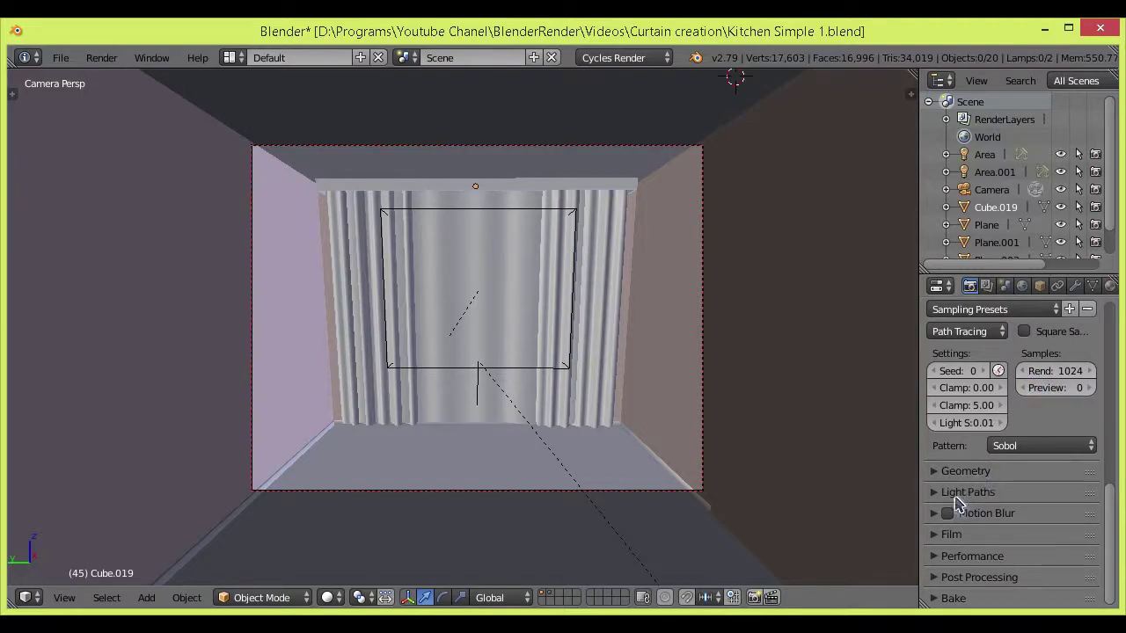
pyautogui.scroll(4, 1035, 411)
pyautogui.scroll(-4, 985, 493)
# Step: Review the Light Paths settings and the available integrator presets
pyautogui.click(936, 492)
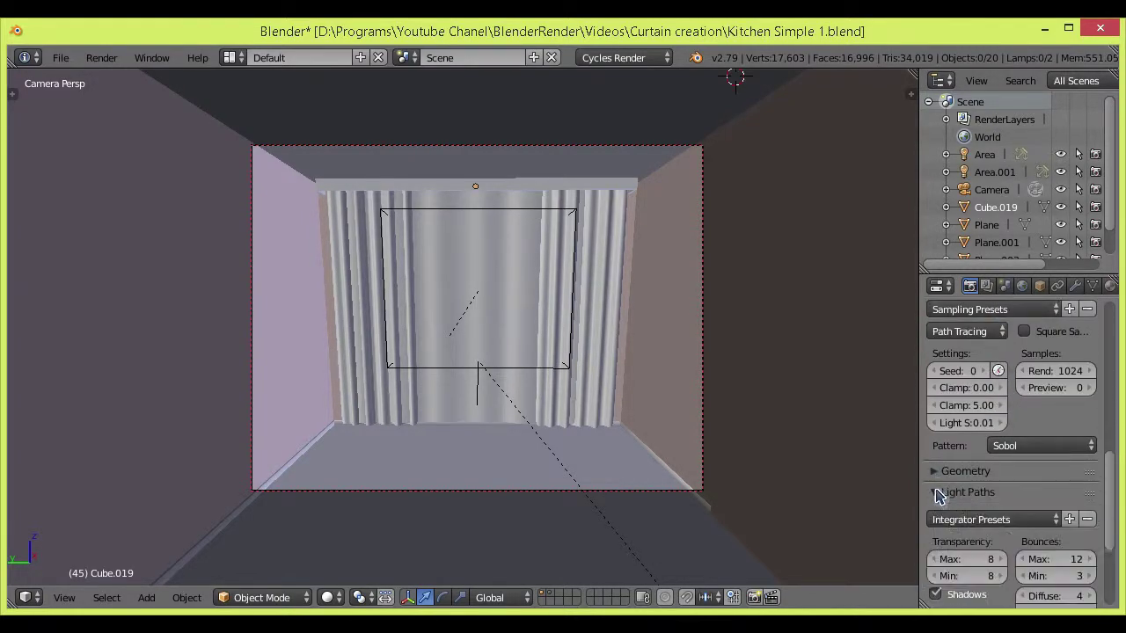
pyautogui.scroll(-5, 987, 450)
pyautogui.click(1010, 348)
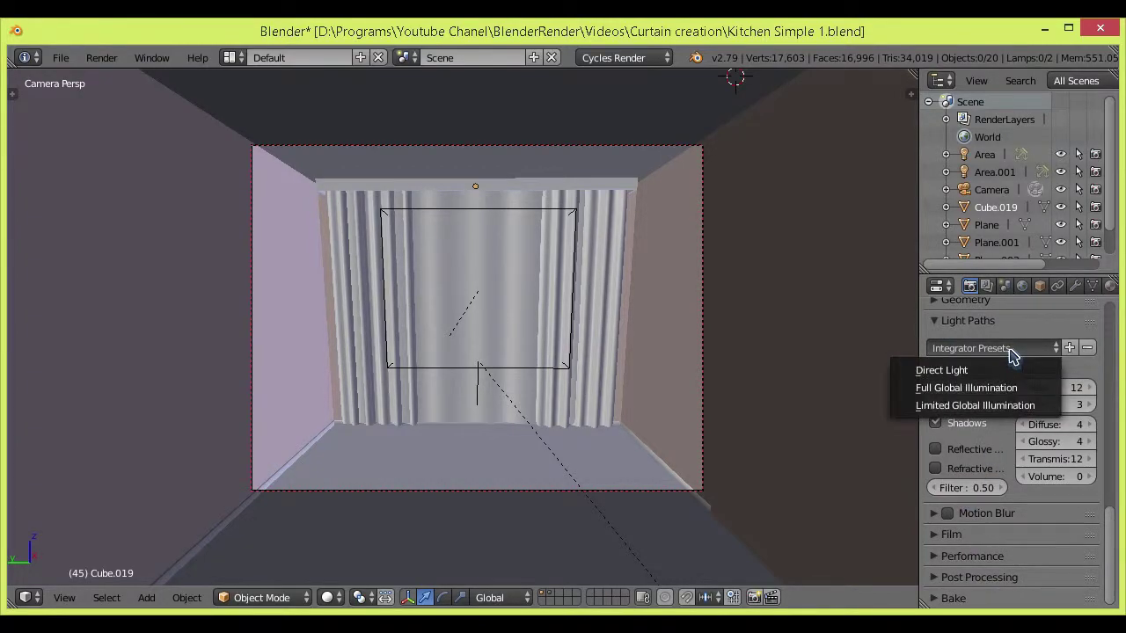
pyautogui.scroll(-2, 746, 372)
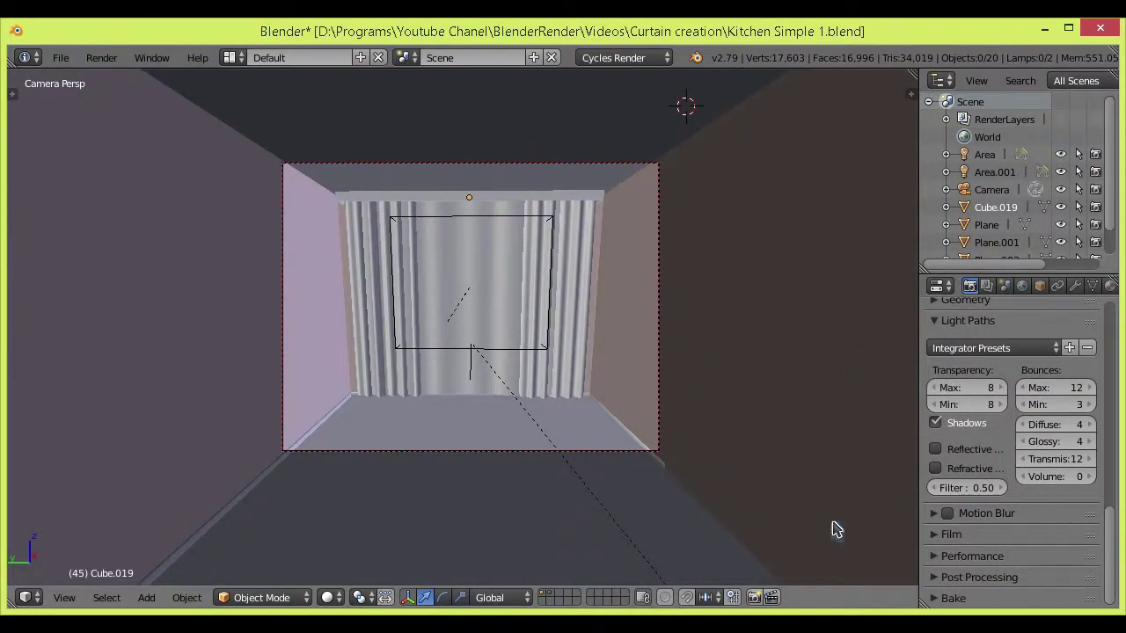
pyautogui.scroll(3, 818, 501)
pyautogui.scroll(12, 985, 396)
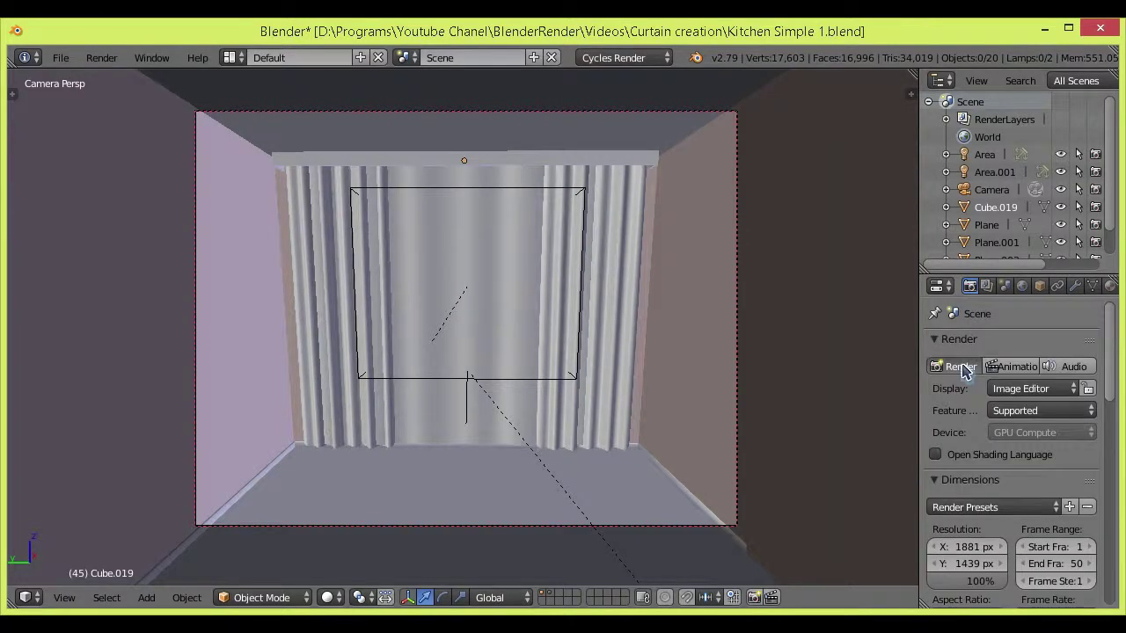
# Step: Start rendering the final image and check the render layer's Denoising settings
pyautogui.click(961, 367)
pyautogui.click(987, 289)
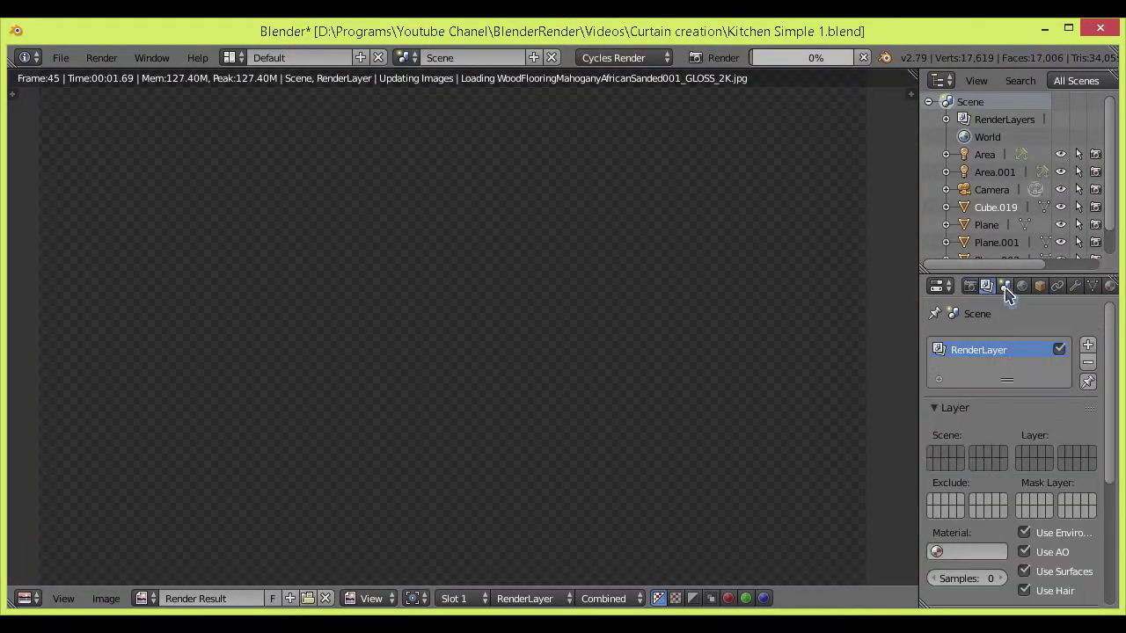
pyautogui.click(1004, 289)
pyautogui.click(986, 285)
pyautogui.scroll(-5, 959, 486)
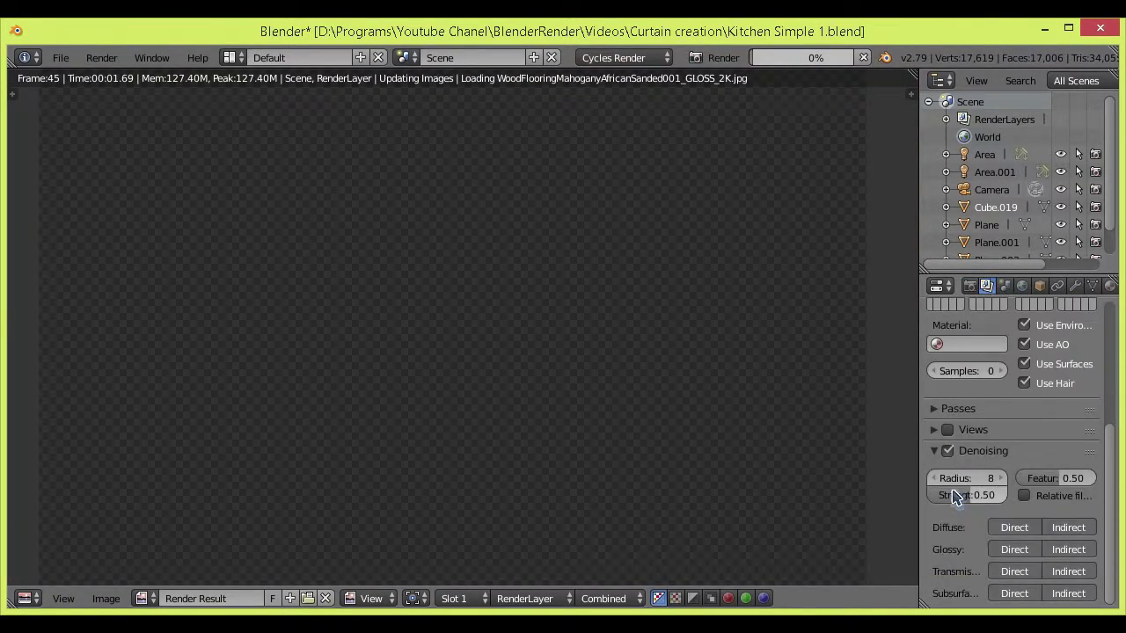
pyautogui.click(945, 451)
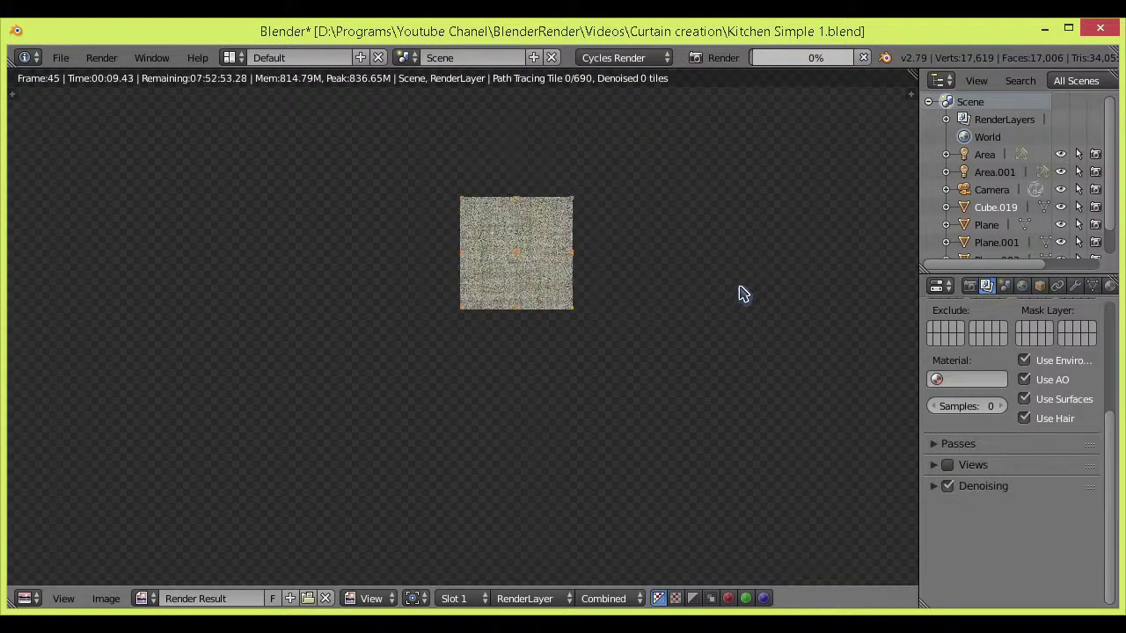
pyautogui.scroll(-5, 741, 293)
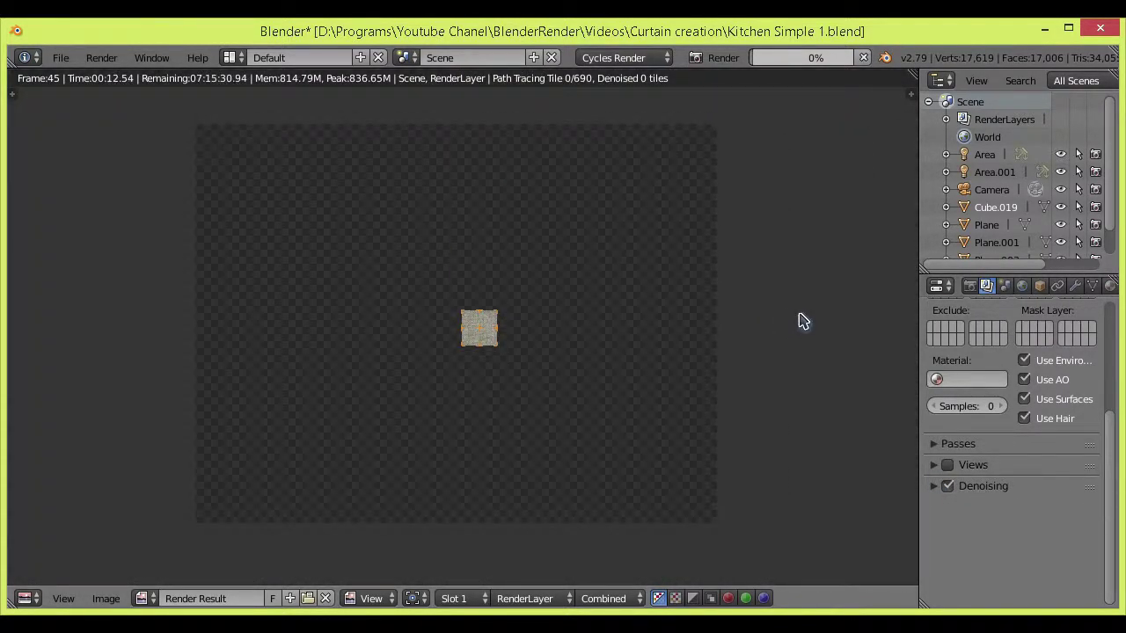